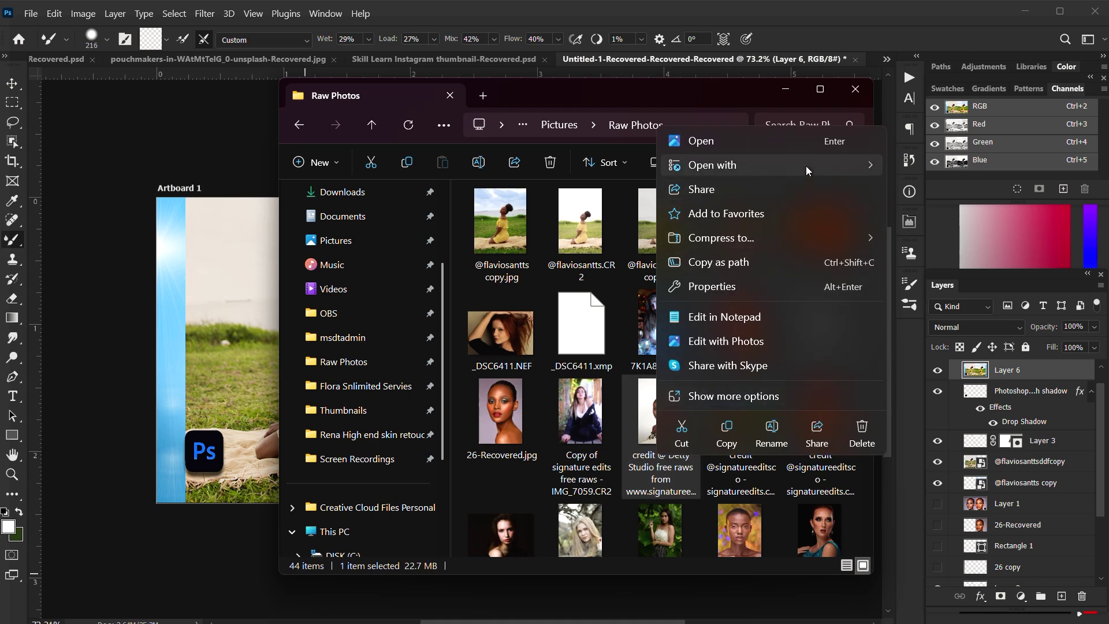
- Open the selected CR2 portrait from the Raw Photos folder with Photoshop so it loads in Camera Raw
mouse_move(815, 164)
left_click(952, 168)
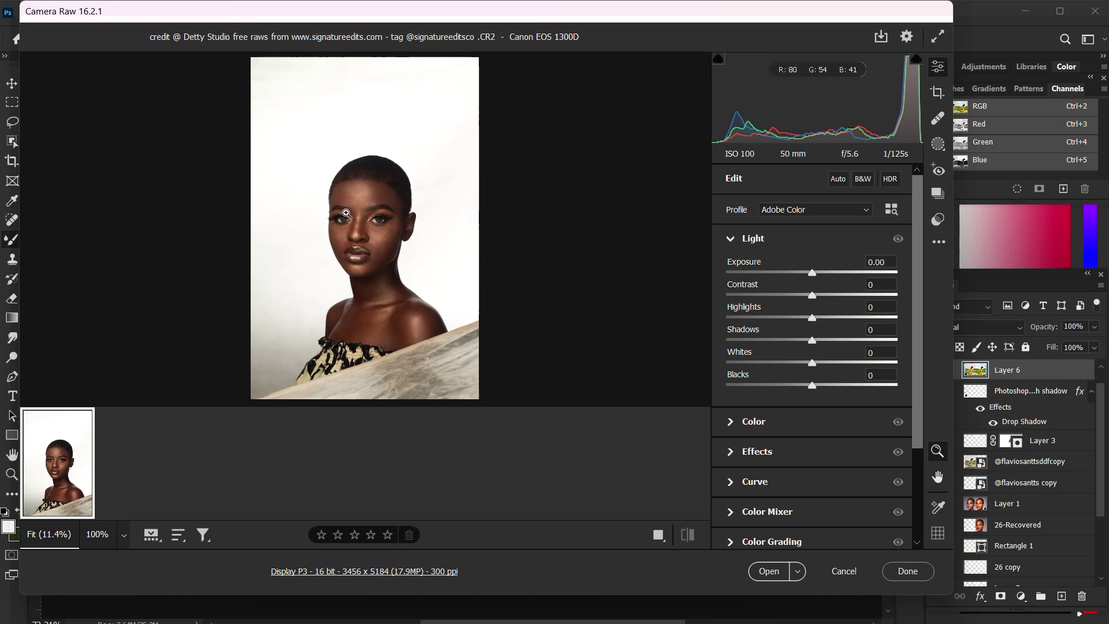
- Lower the portrait's Highlights to -19 and its Exposure to -0.10
left_click_drag(347, 210, 366, 233)
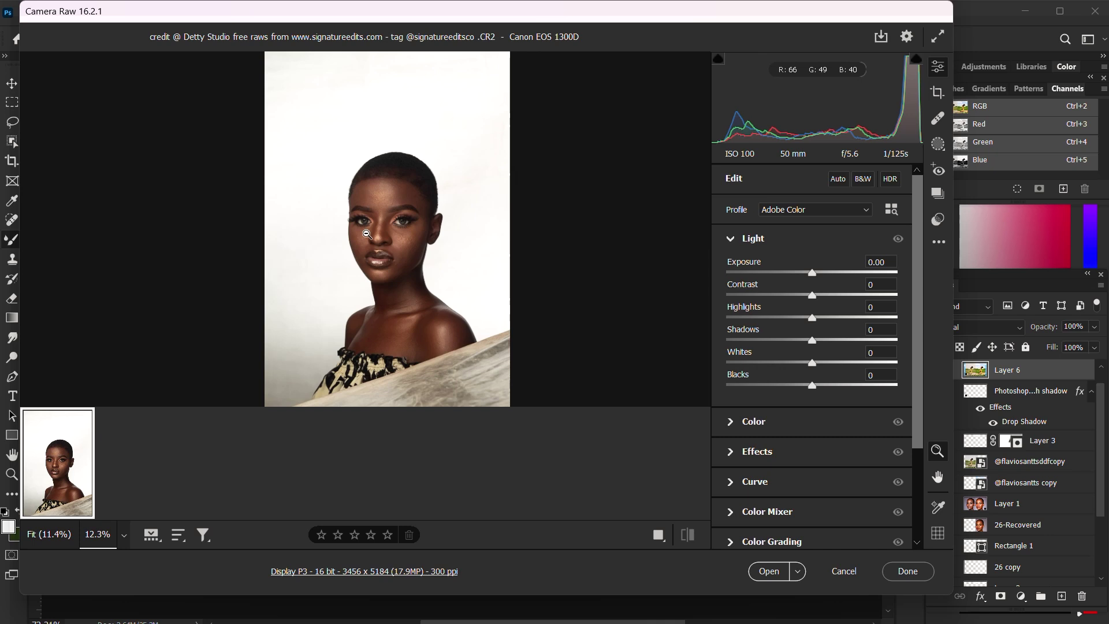
left_click_drag(356, 213, 385, 221)
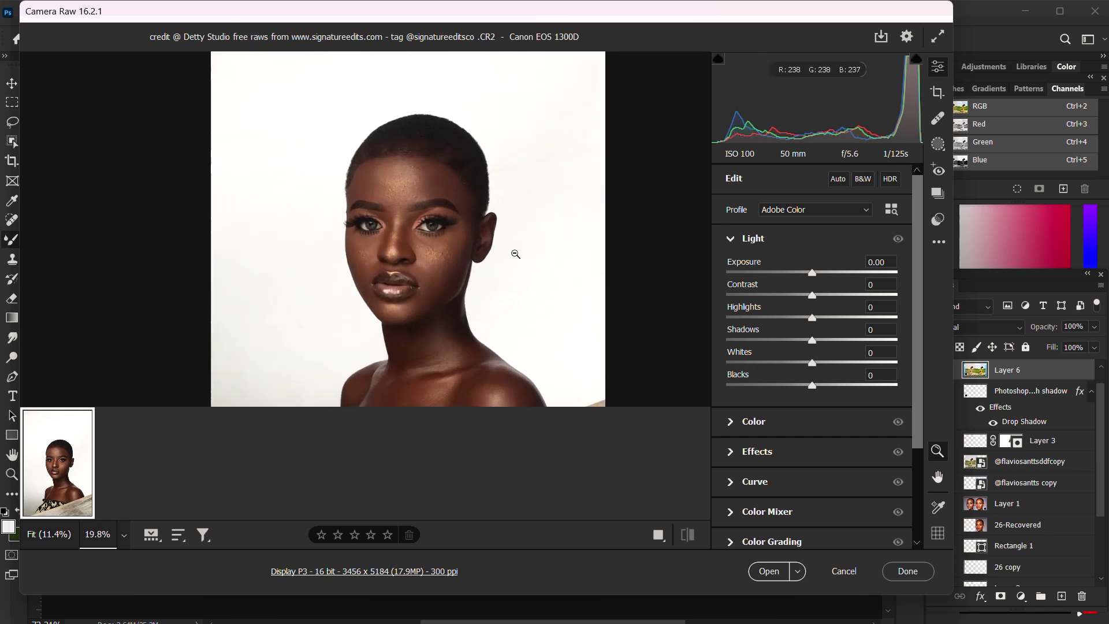
left_click_drag(514, 253, 564, 190)
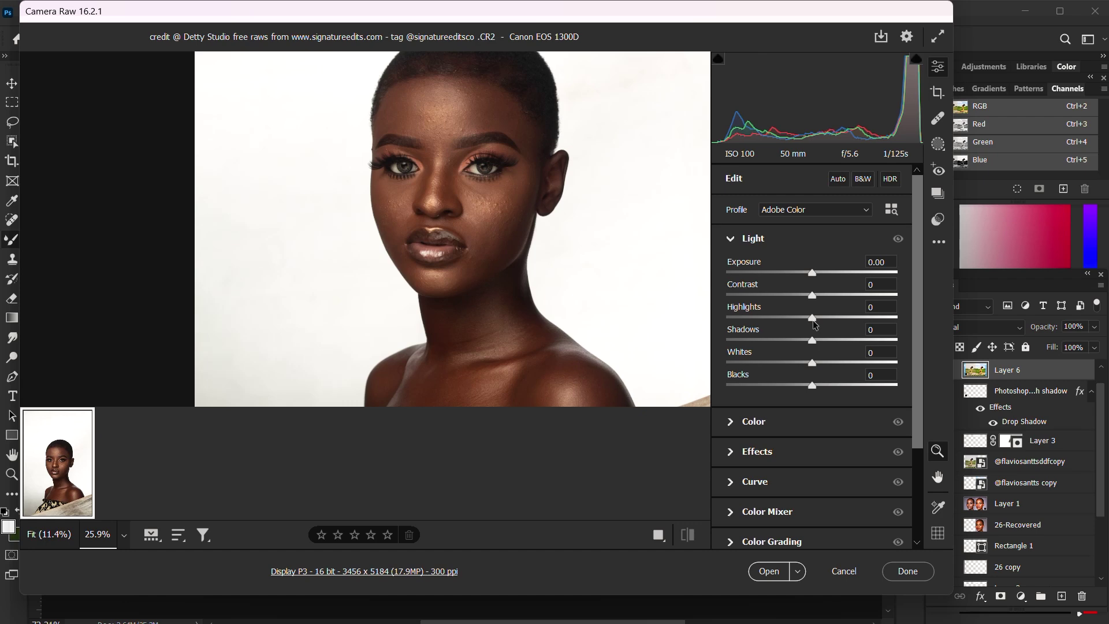
left_click_drag(814, 324, 798, 327)
left_click_drag(812, 274, 810, 280)
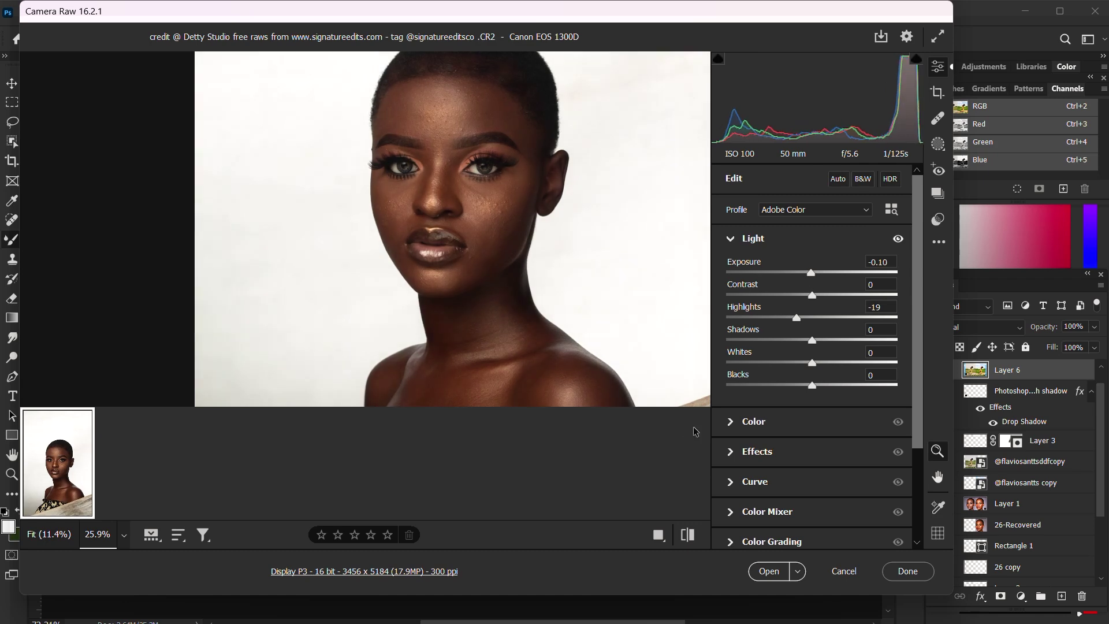
- Compare the edit with the default settings and show the portrait in a side-by-side Before/After view
left_click(687, 535)
left_click(686, 535)
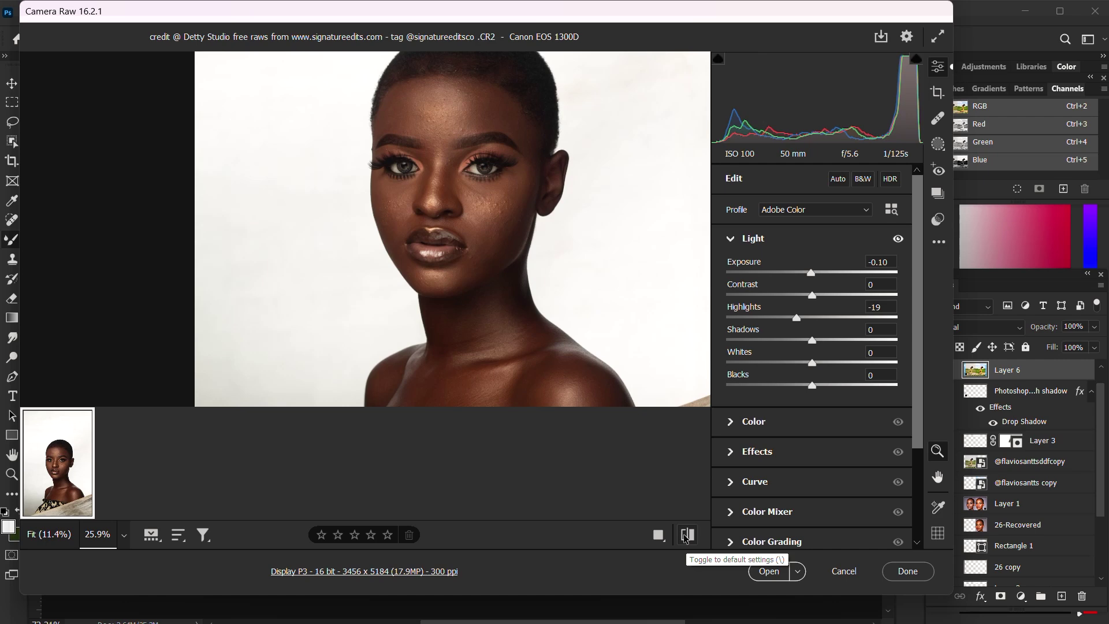
left_click(658, 535)
left_click_drag(589, 292, 549, 254)
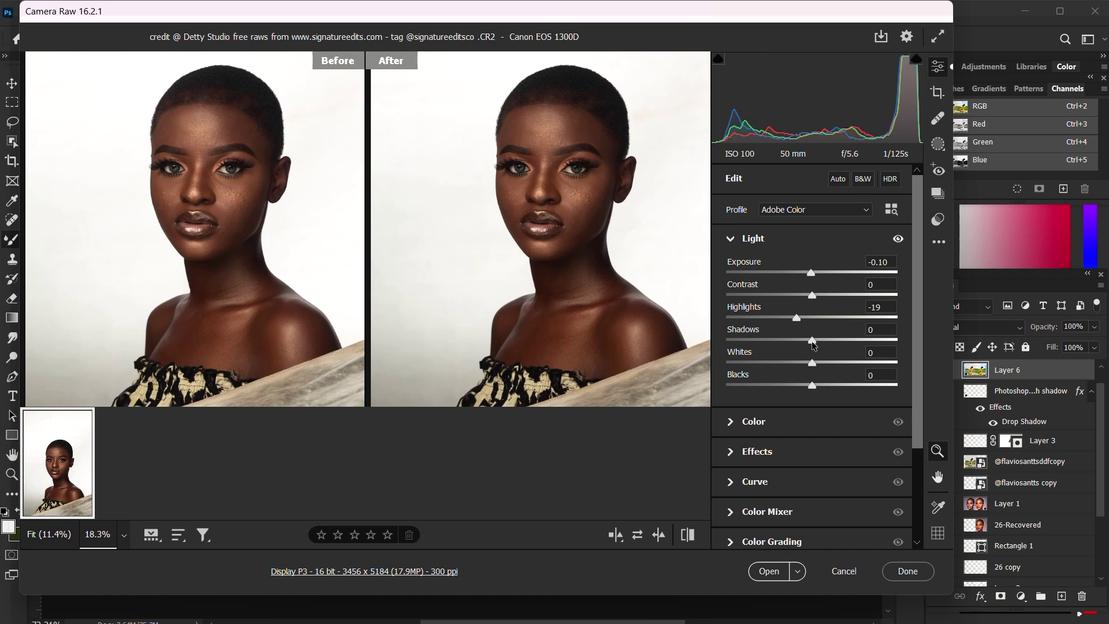
- Set the portrait's Shadows to +12, Highlights to -20 and Whites to -38
left_click_drag(813, 342, 827, 341)
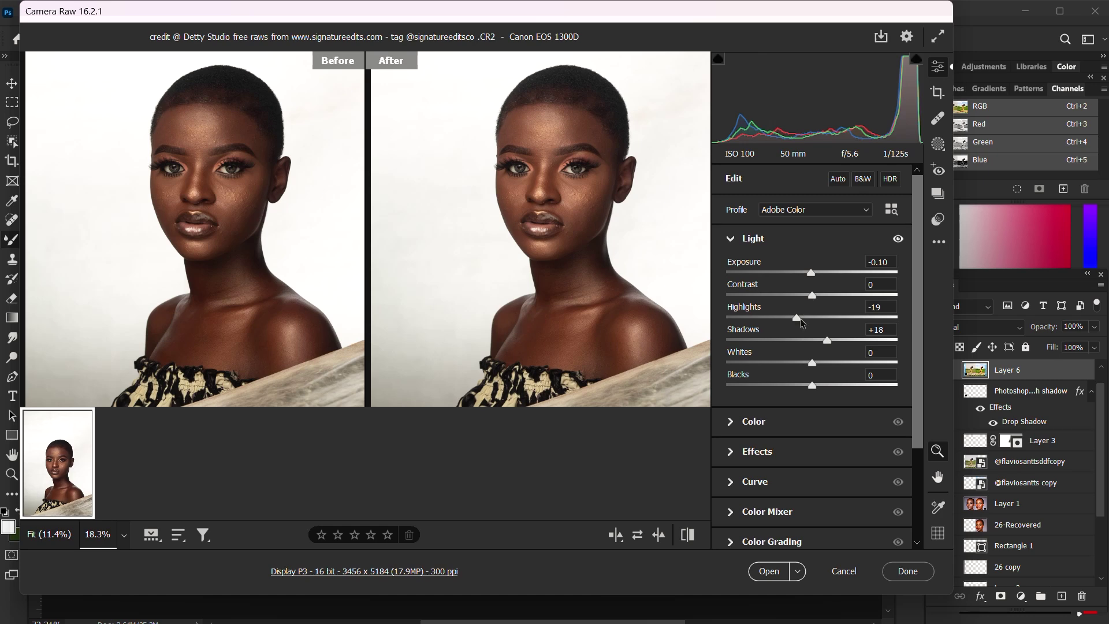
left_click_drag(796, 325, 823, 345)
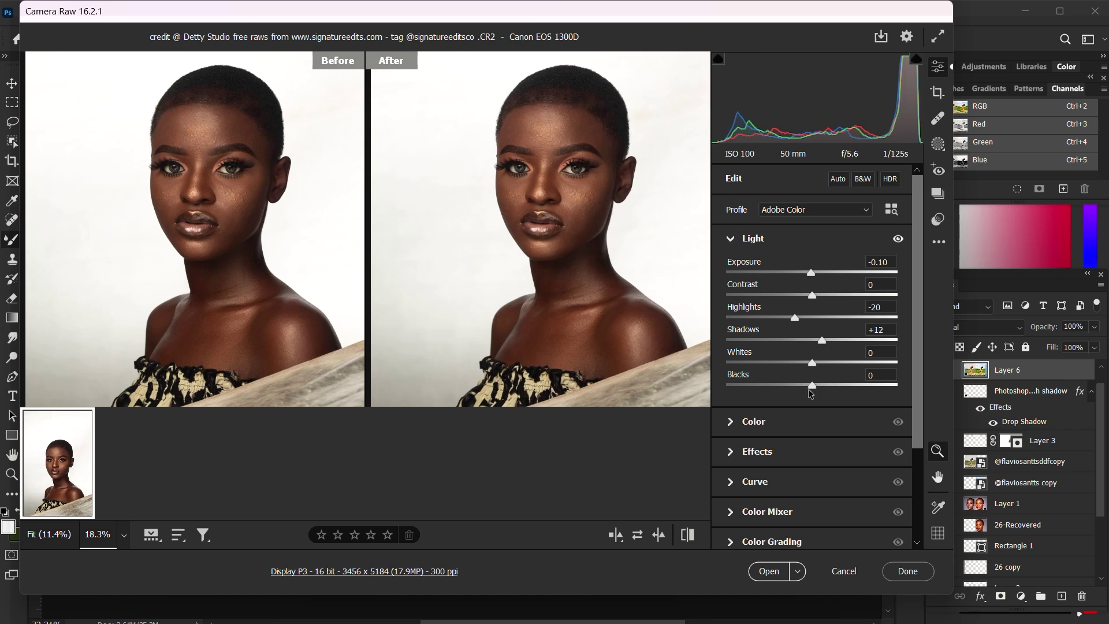
left_click_drag(812, 363, 785, 372)
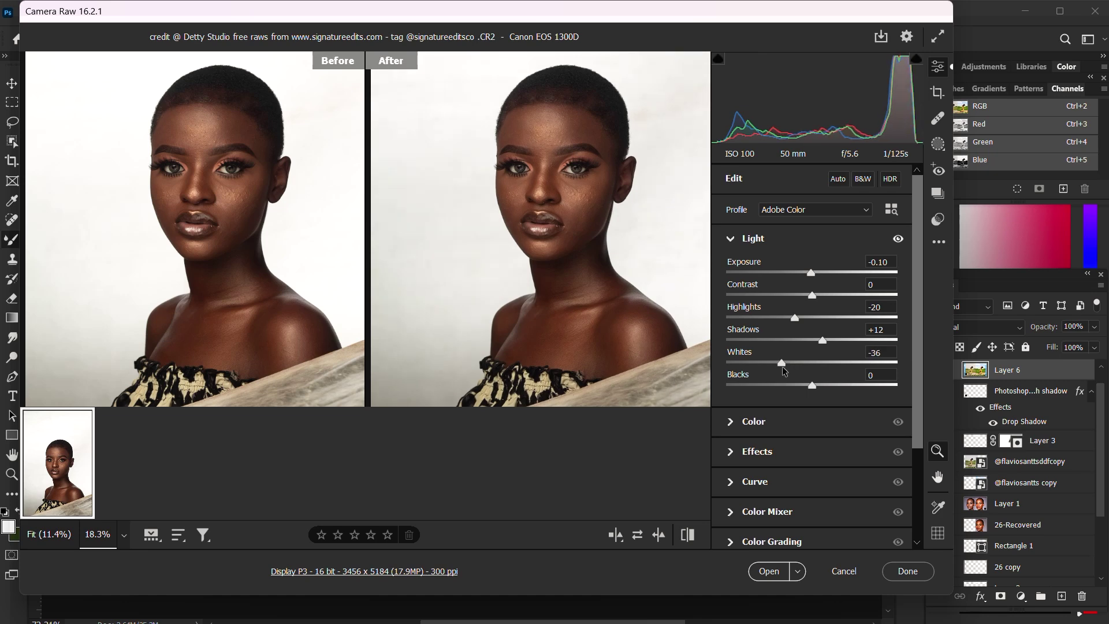
left_click_drag(783, 370, 780, 370)
- Raise Contrast to +15 and Blacks to +18, and open the adjusted portrait in Photoshop
left_click_drag(639, 302, 581, 317)
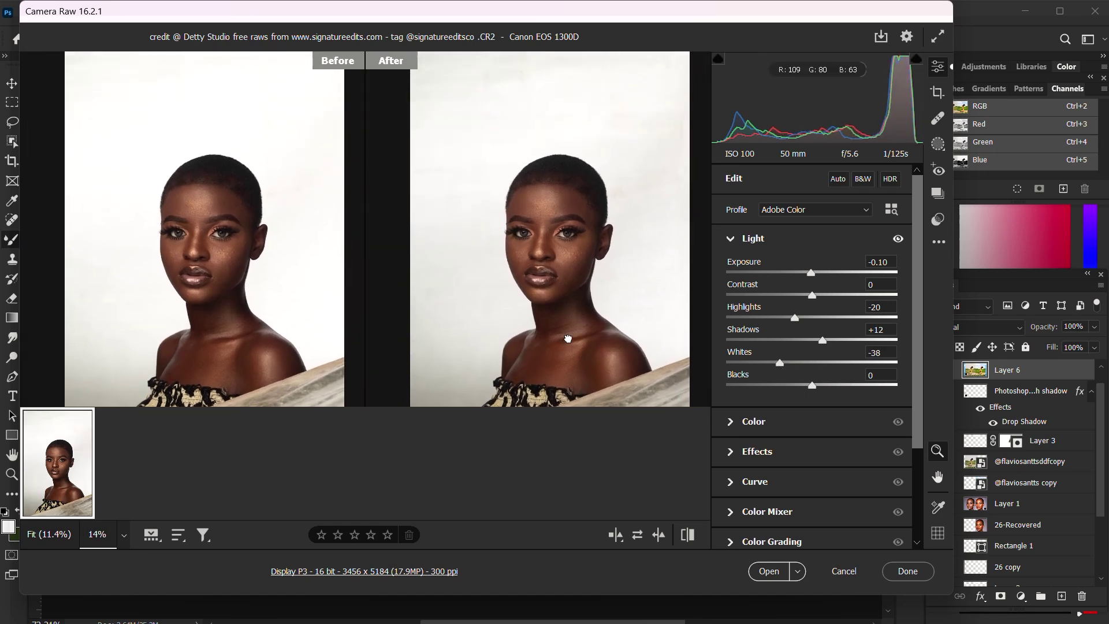
scroll(580, 317, "down", 2)
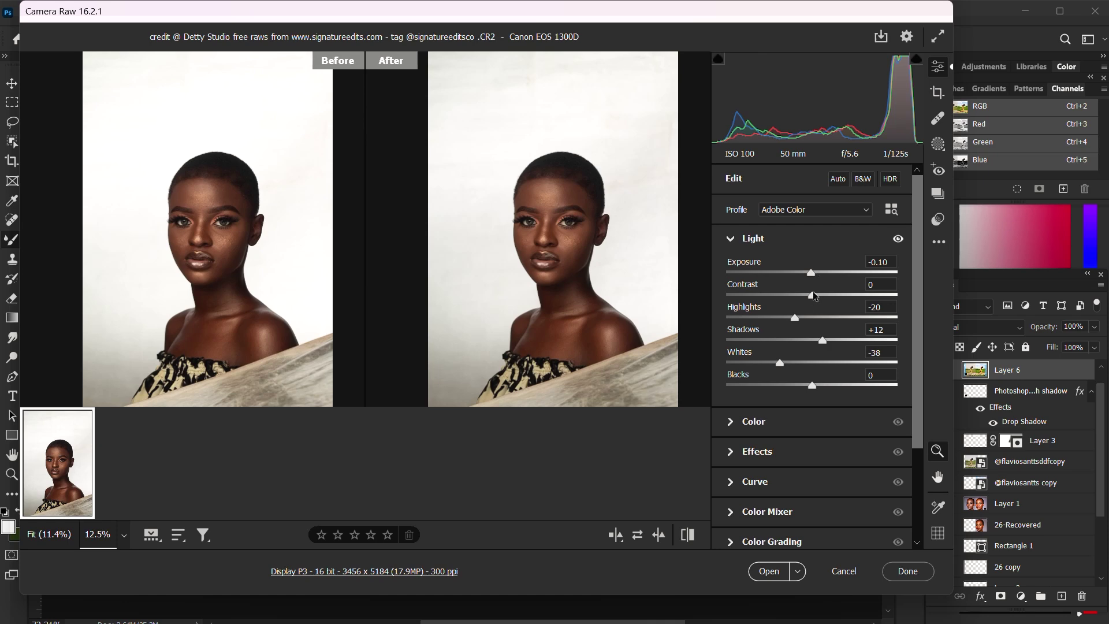
mouse_move(813, 296)
left_mouse_down()
mouse_move(837, 296)
mouse_move(829, 309)
left_mouse_up()
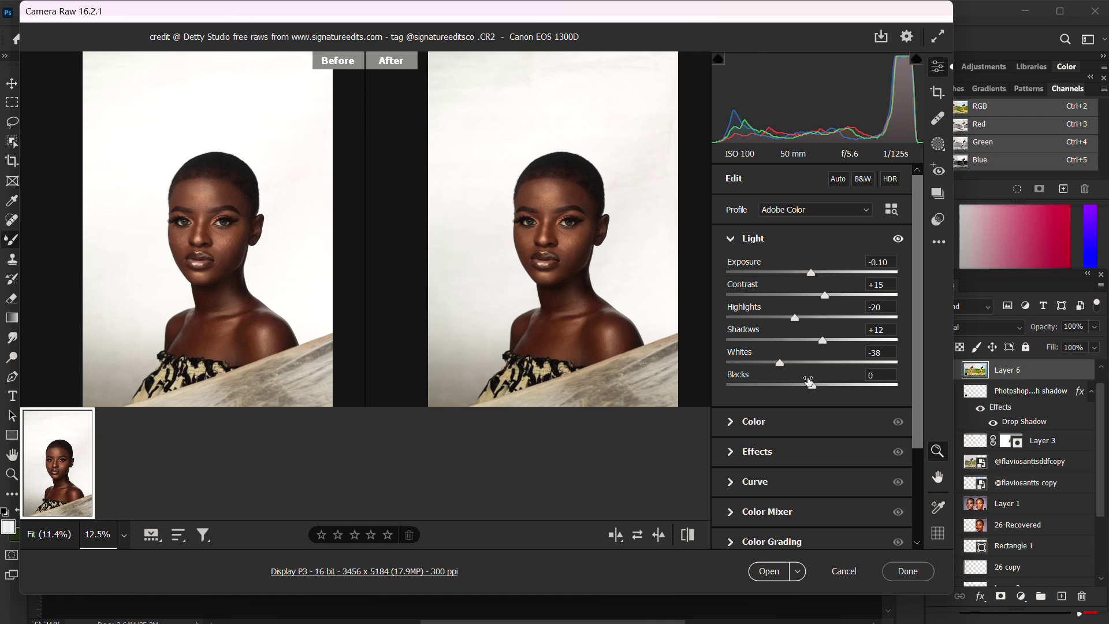
mouse_move(815, 387)
left_mouse_down()
mouse_move(843, 384)
mouse_move(828, 385)
left_mouse_up()
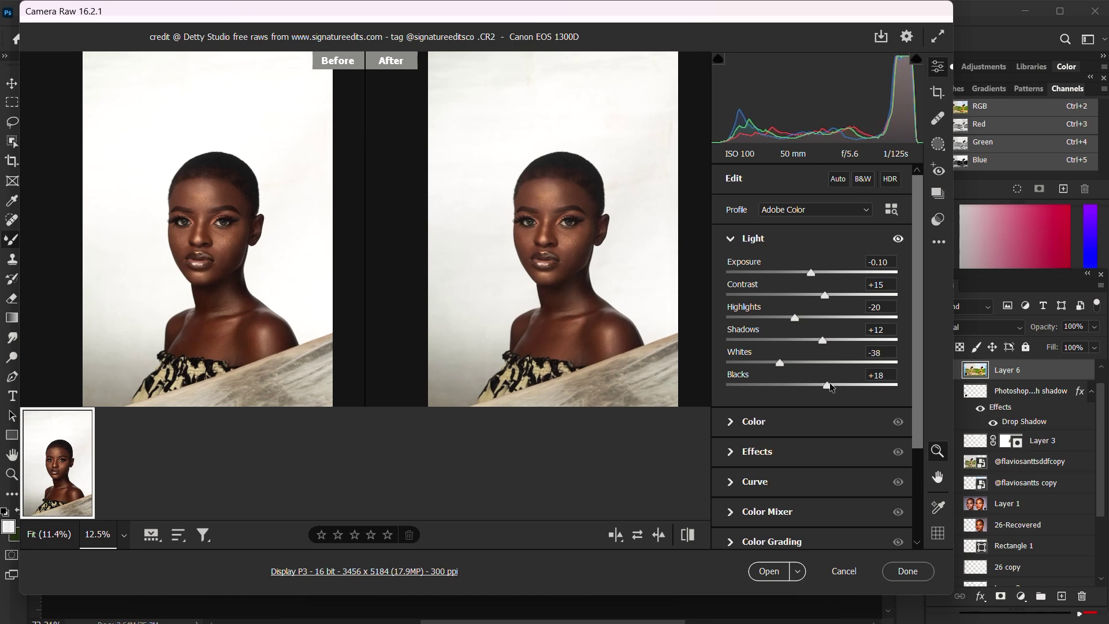
left_click(775, 577)
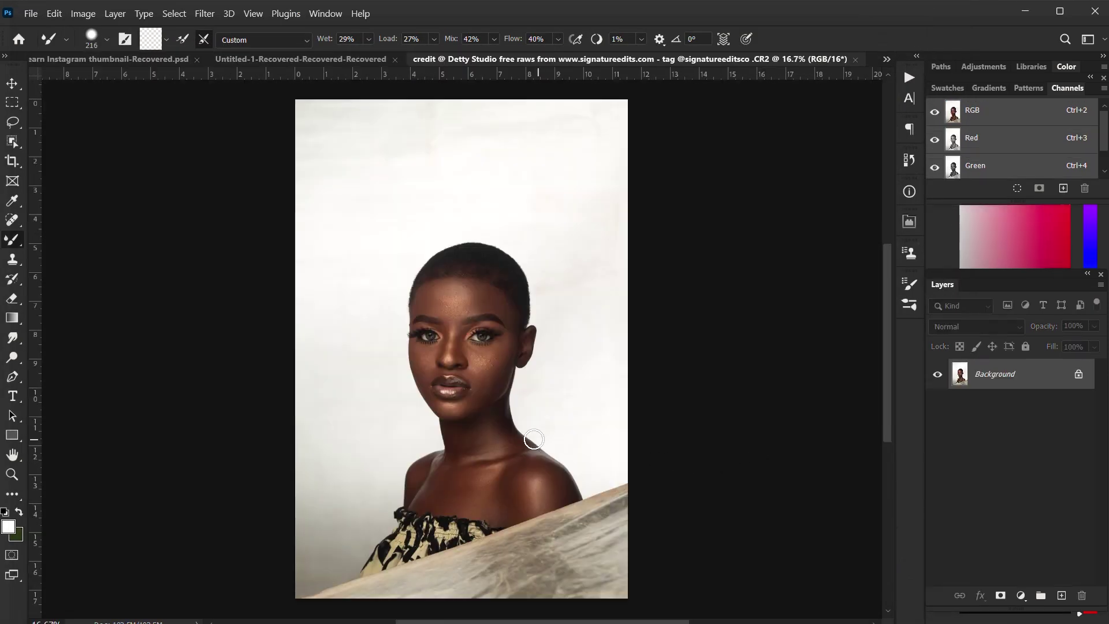
- Crop the portrait to the 4 : 5 (8 : 10) ratio, shifting the image slightly upward within the crop frame
scroll(473, 408, "up", 2)
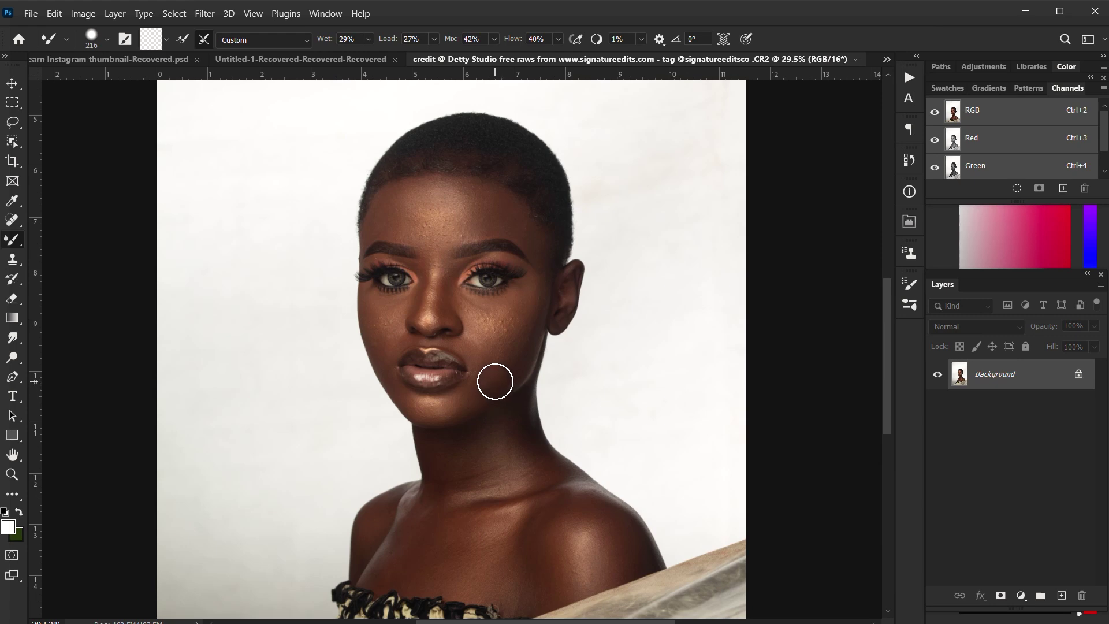
scroll(492, 369, "down", 3)
left_click_drag(493, 368, 495, 354)
scroll(473, 299, "up", 1)
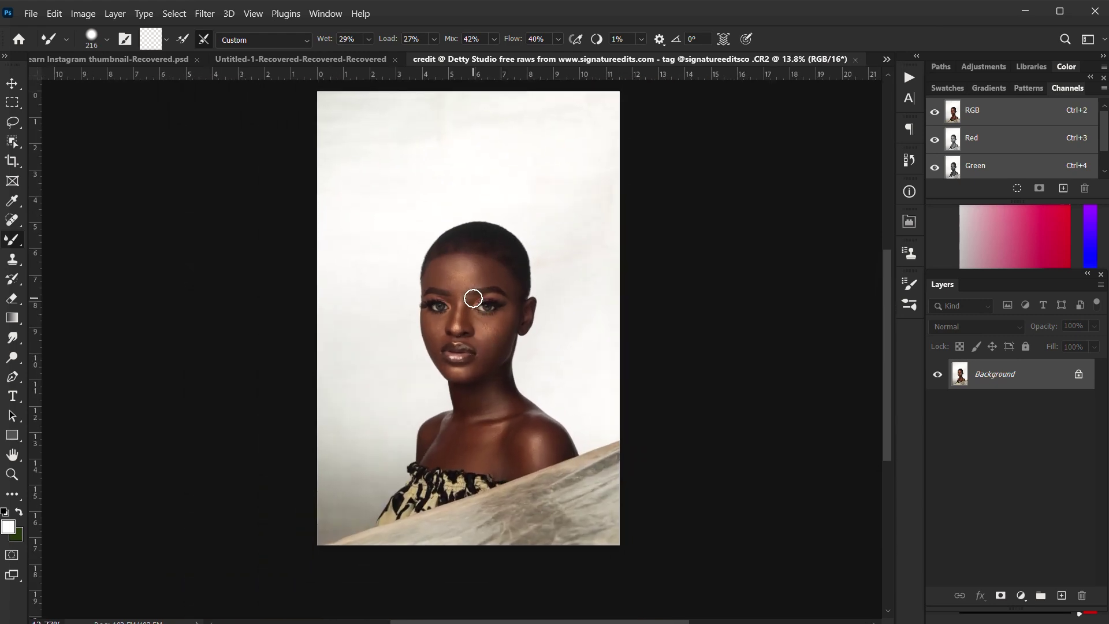
left_click_drag(473, 298, 473, 306)
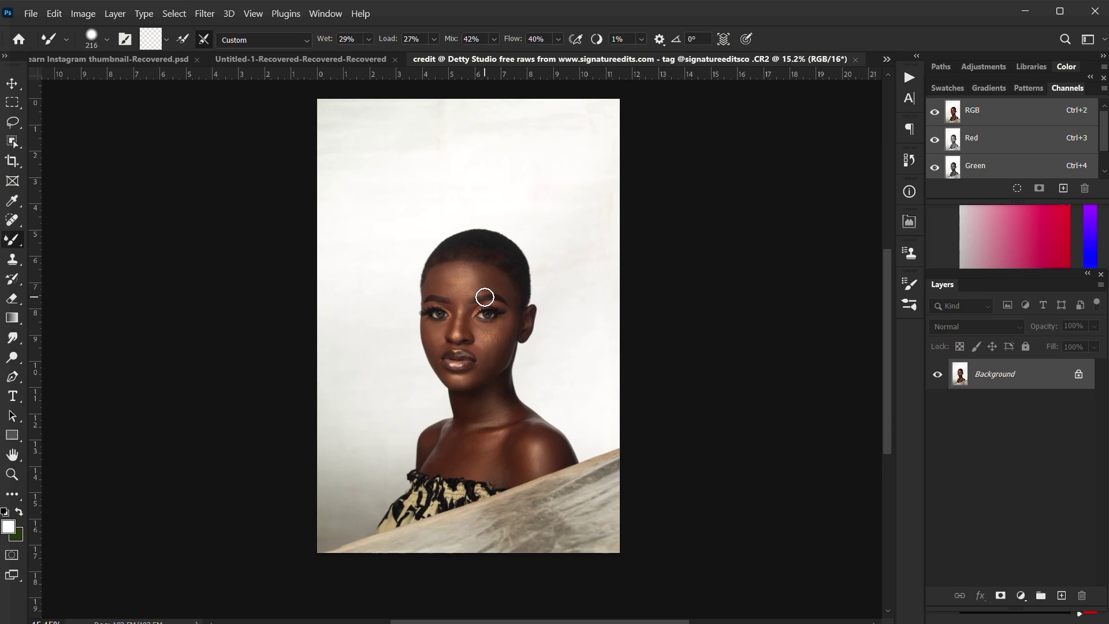
key("c")
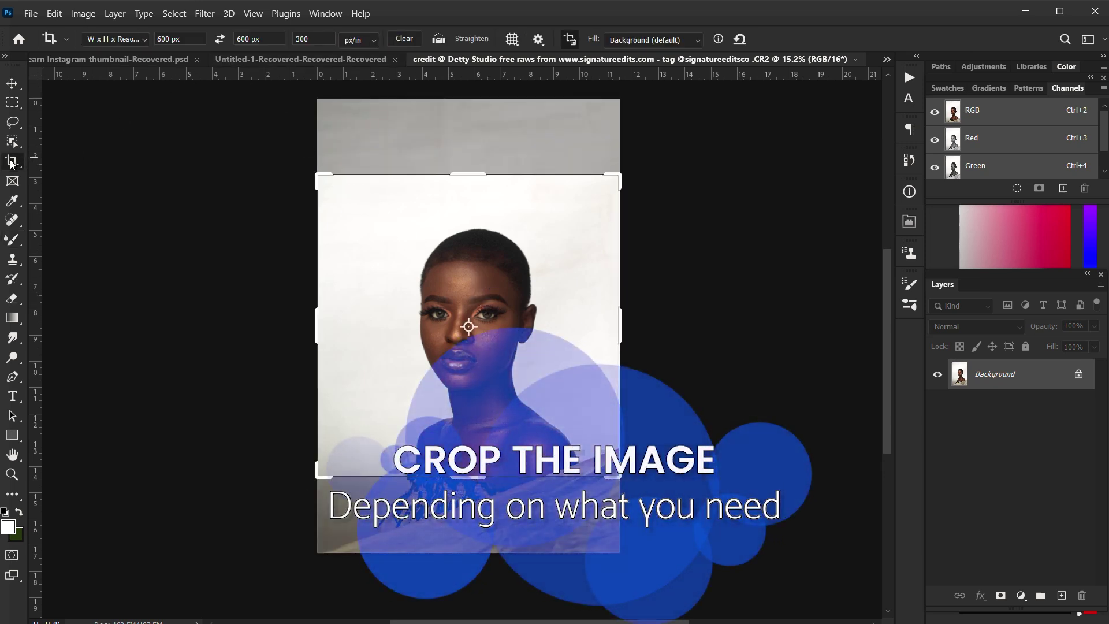
right_click(11, 163)
left_click(71, 159)
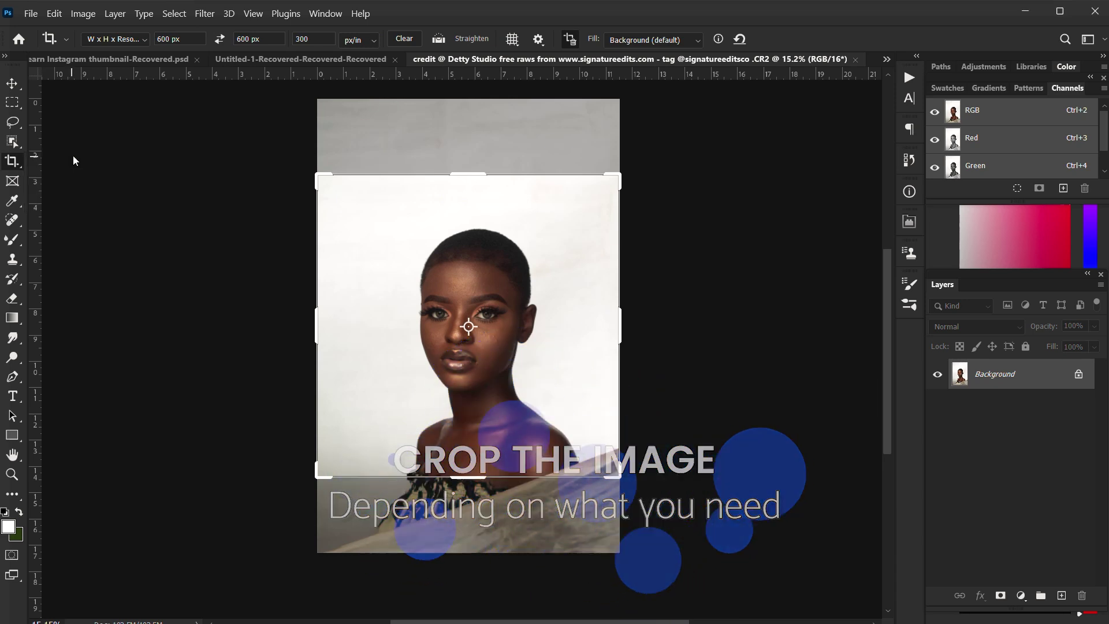
left_click(144, 40)
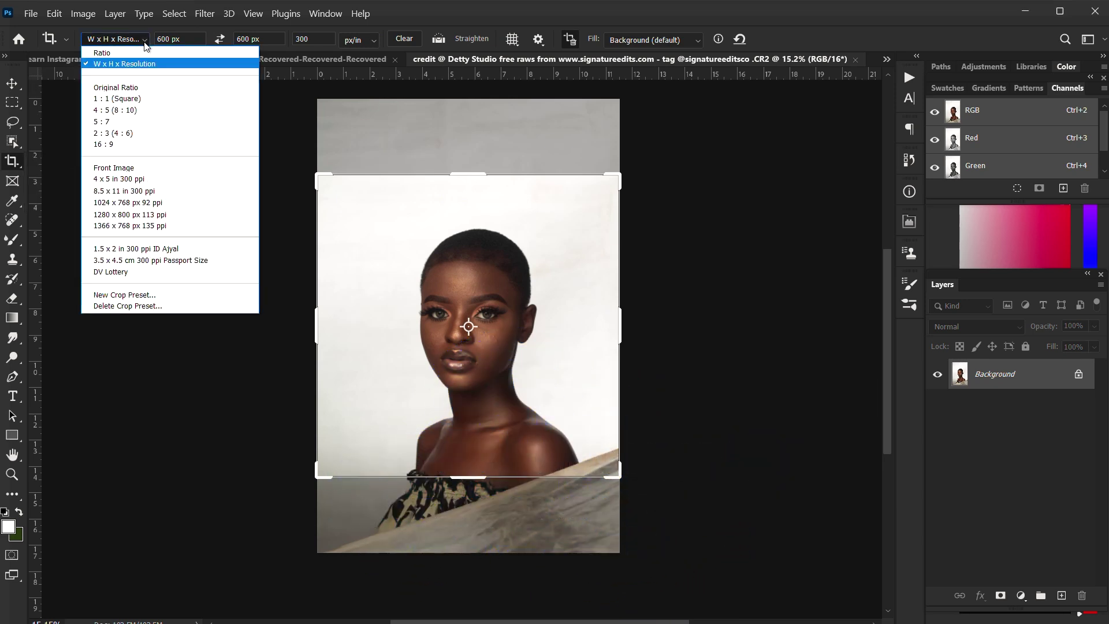
left_click(138, 111)
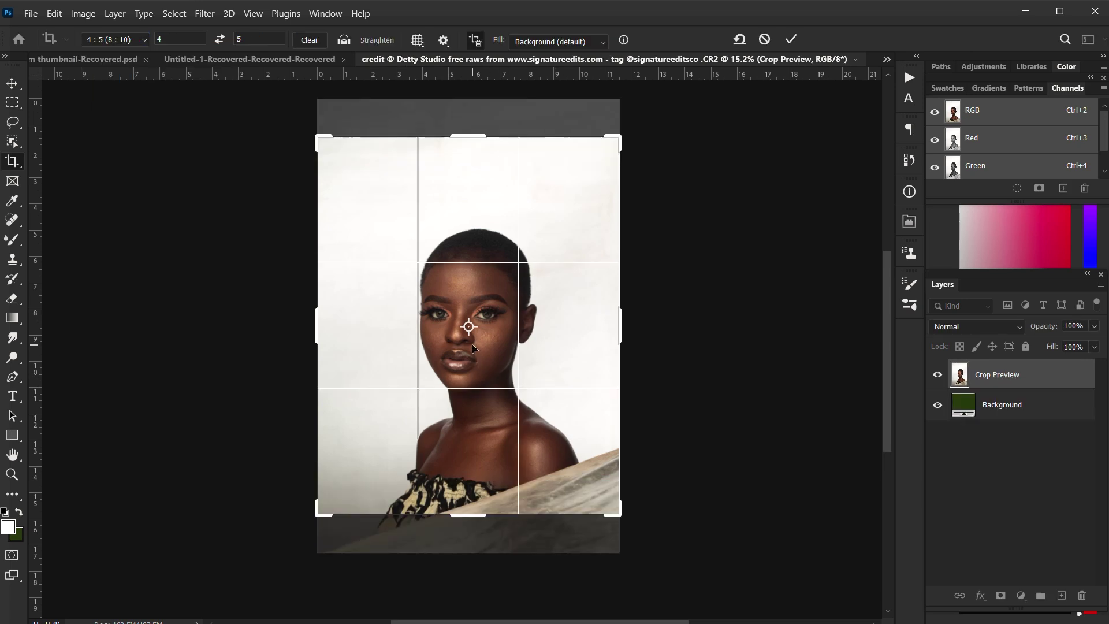
left_click_drag(472, 345, 472, 328)
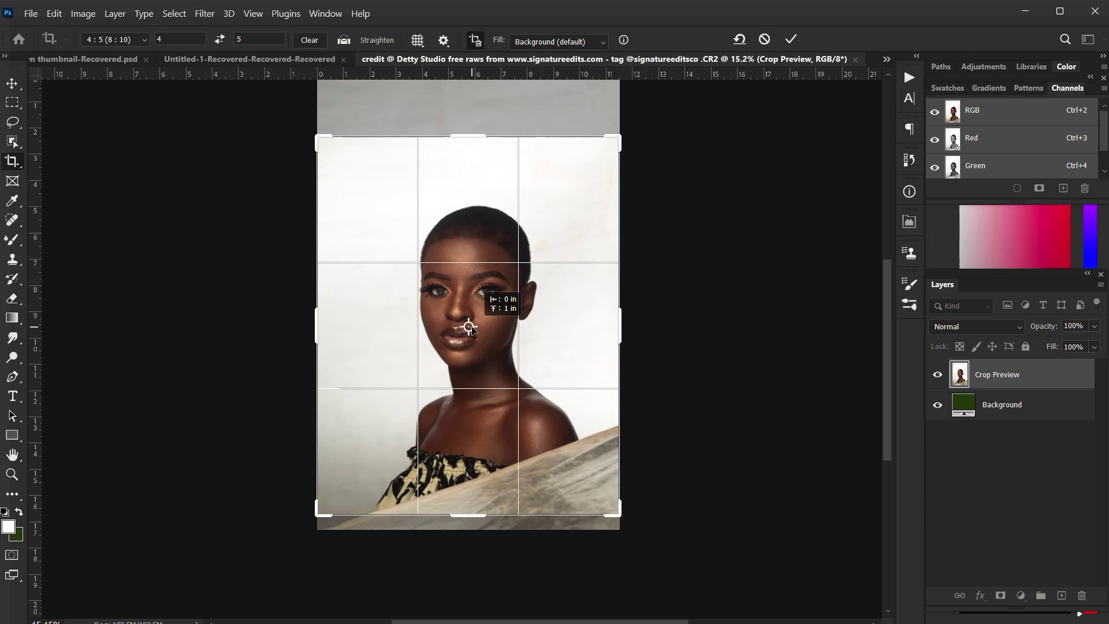
left_click_drag(469, 327, 470, 327)
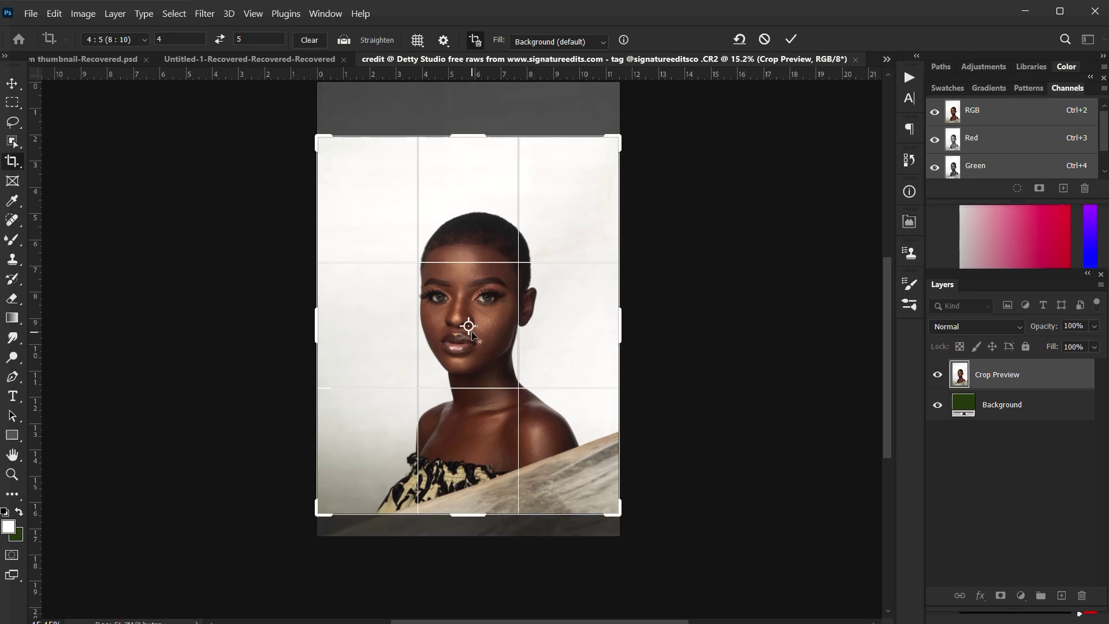
key("Return")
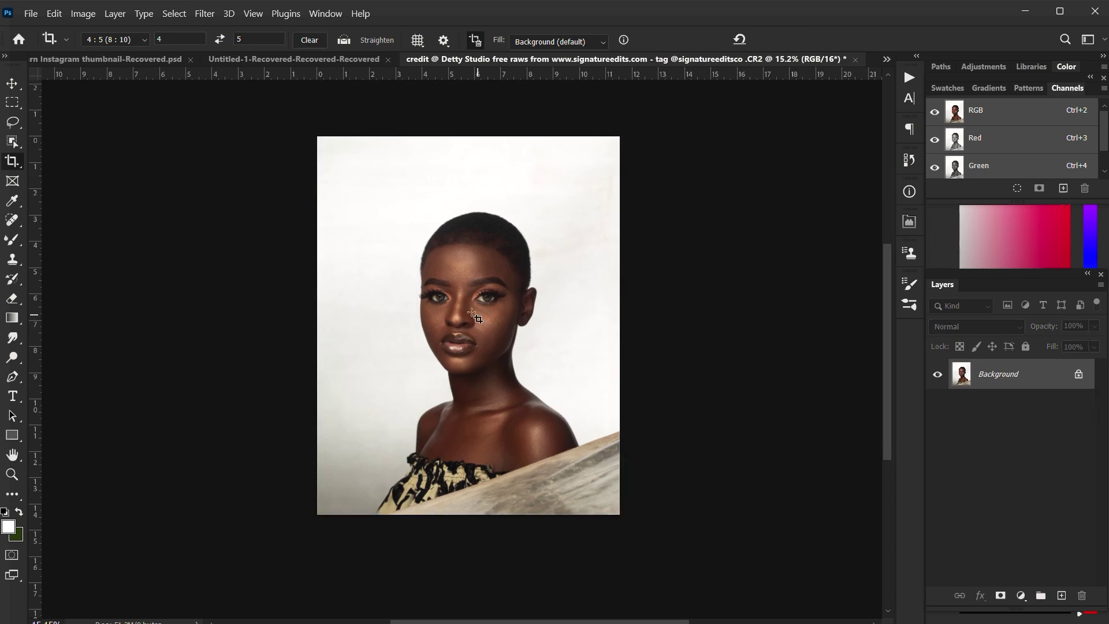
- Duplicate the Background layer of the cropped portrait
scroll(443, 232, "up", 2)
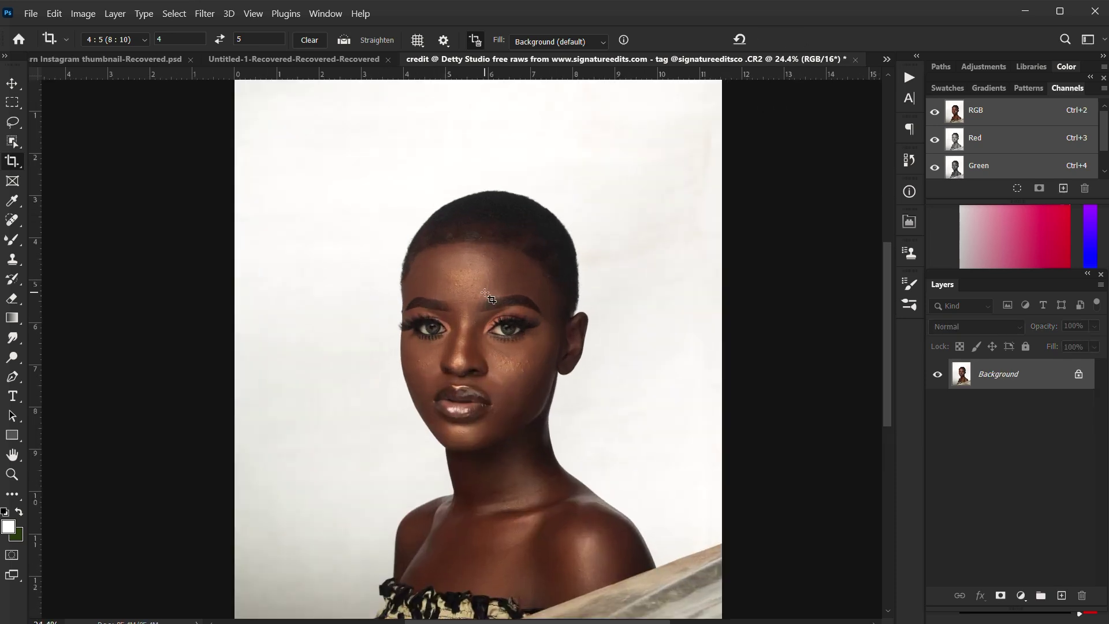
scroll(487, 296, "up", 1)
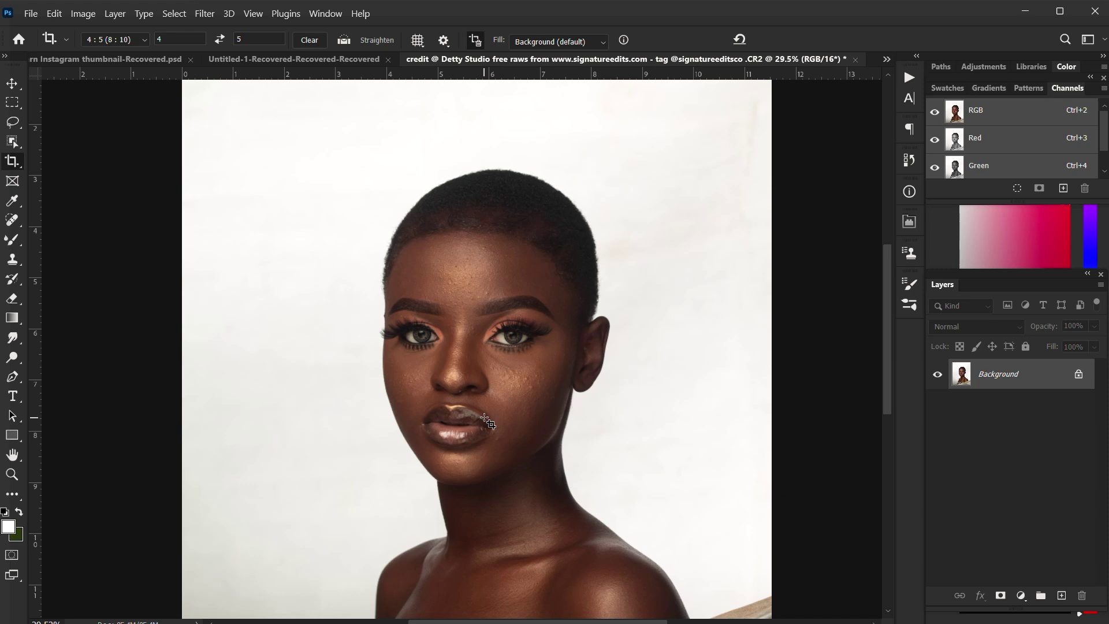
scroll(471, 391, "down", 2)
scroll(428, 264, "up", 1)
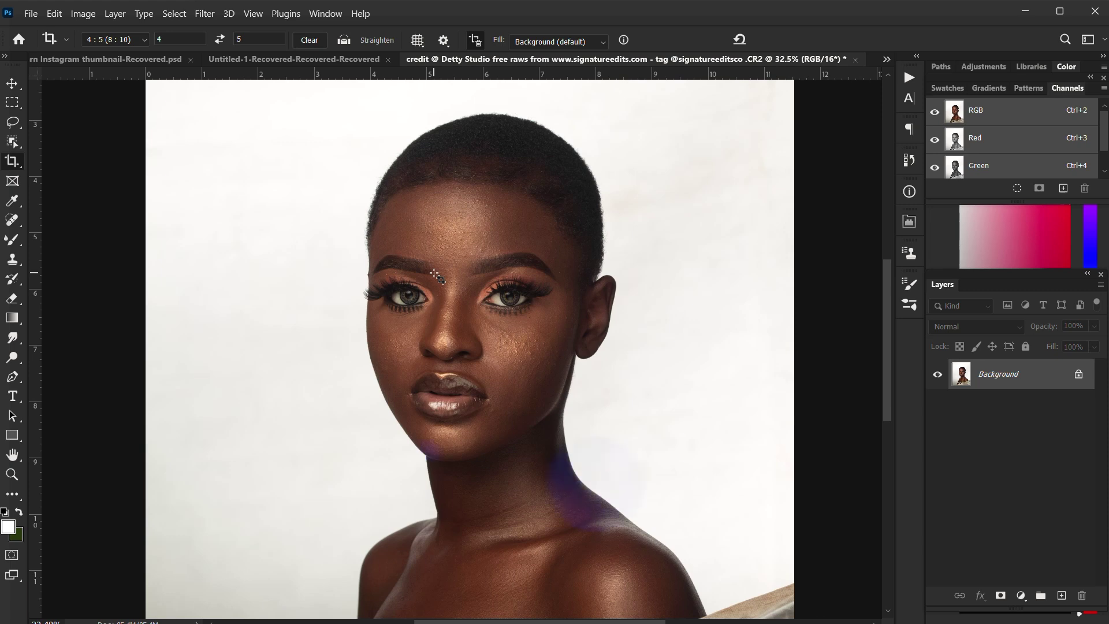
key("ctrl+j")
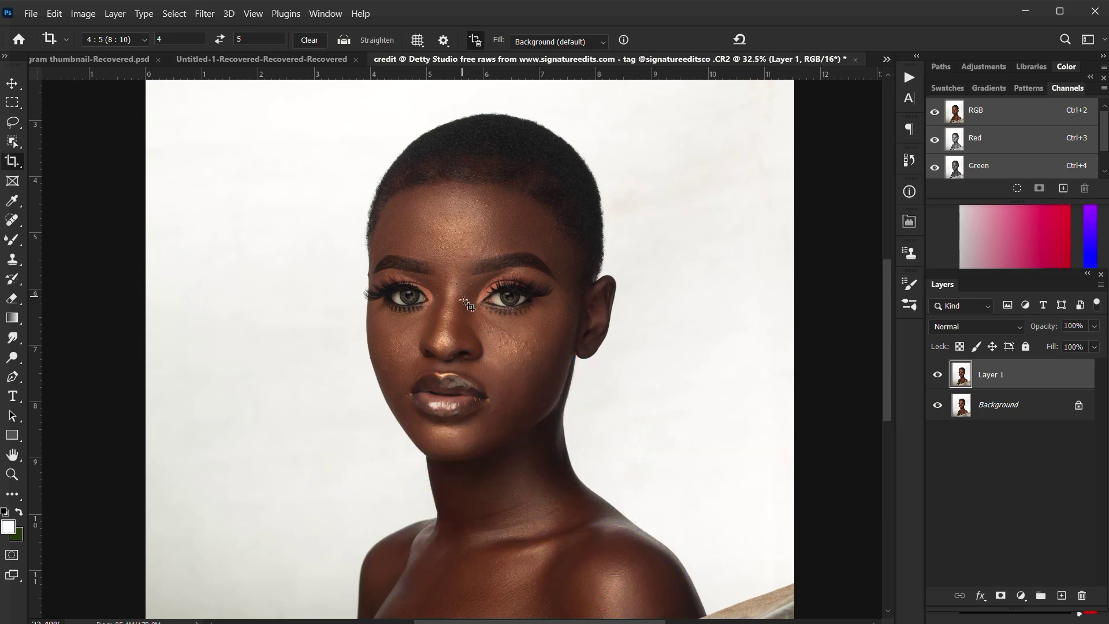
- Choose the Clone Stamp Tool and reduce its brush size to 41 px for working on the forehead skin
left_click(16, 261)
right_click(17, 261)
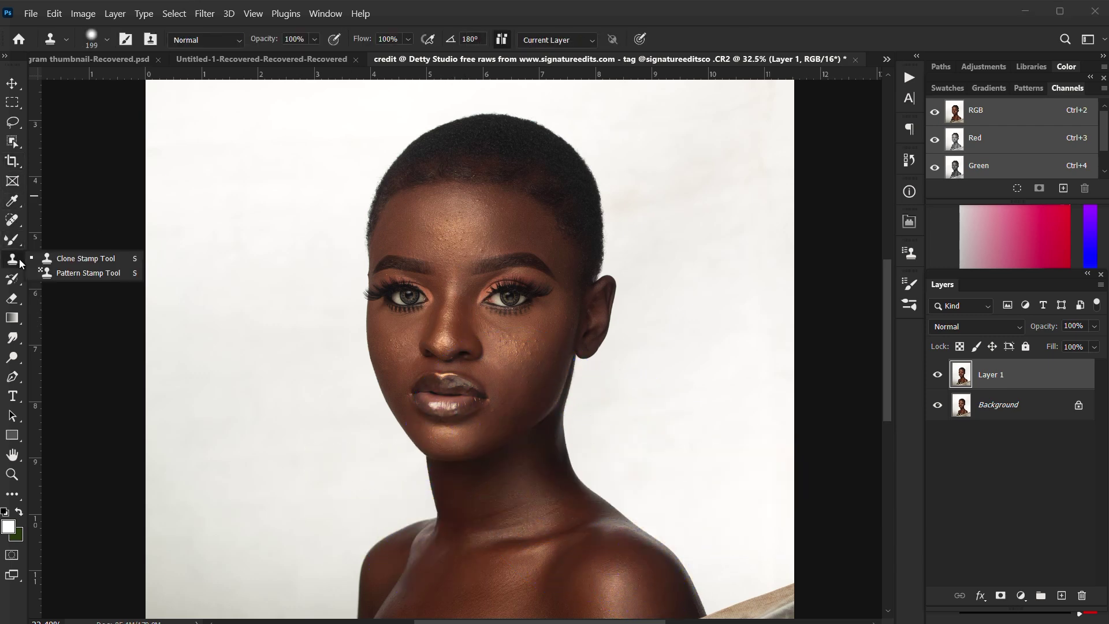
left_click(75, 258)
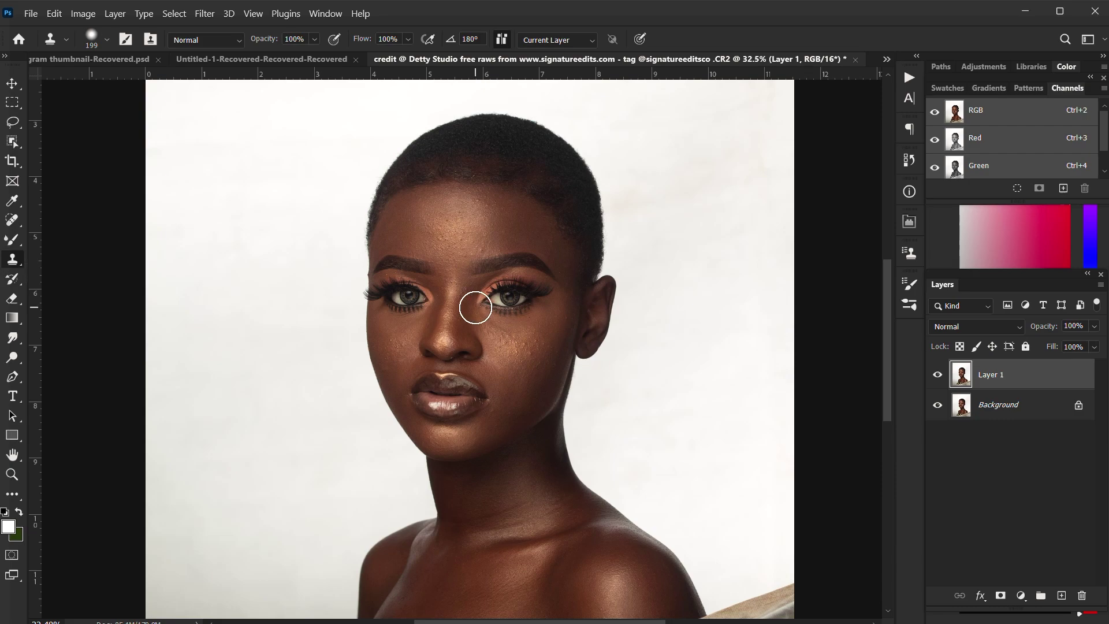
scroll(480, 249, "up", 3)
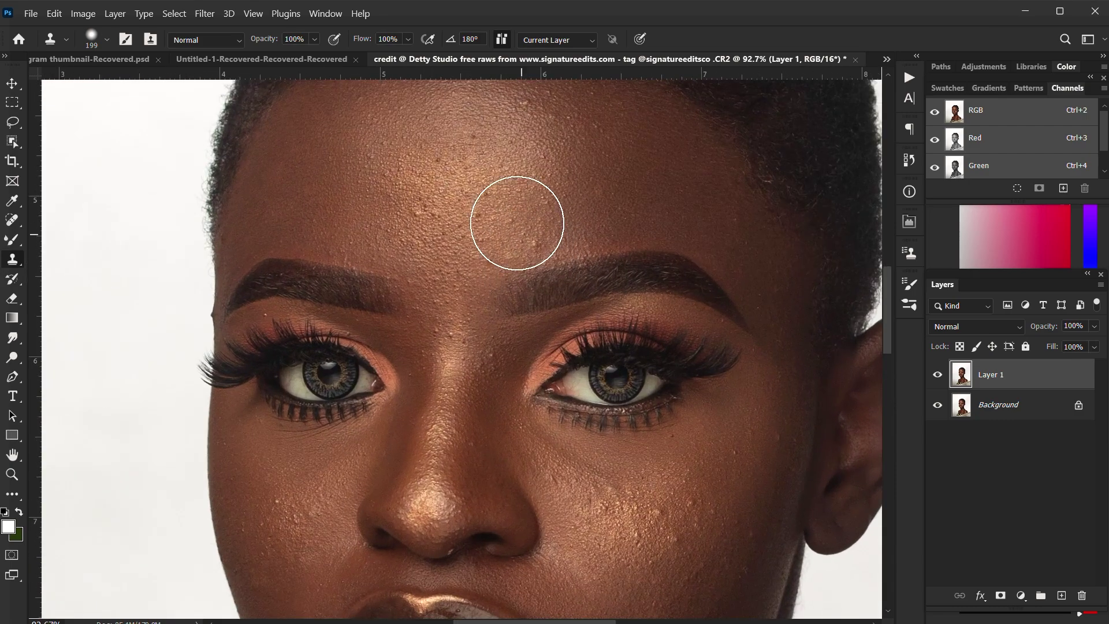
right_click(518, 199)
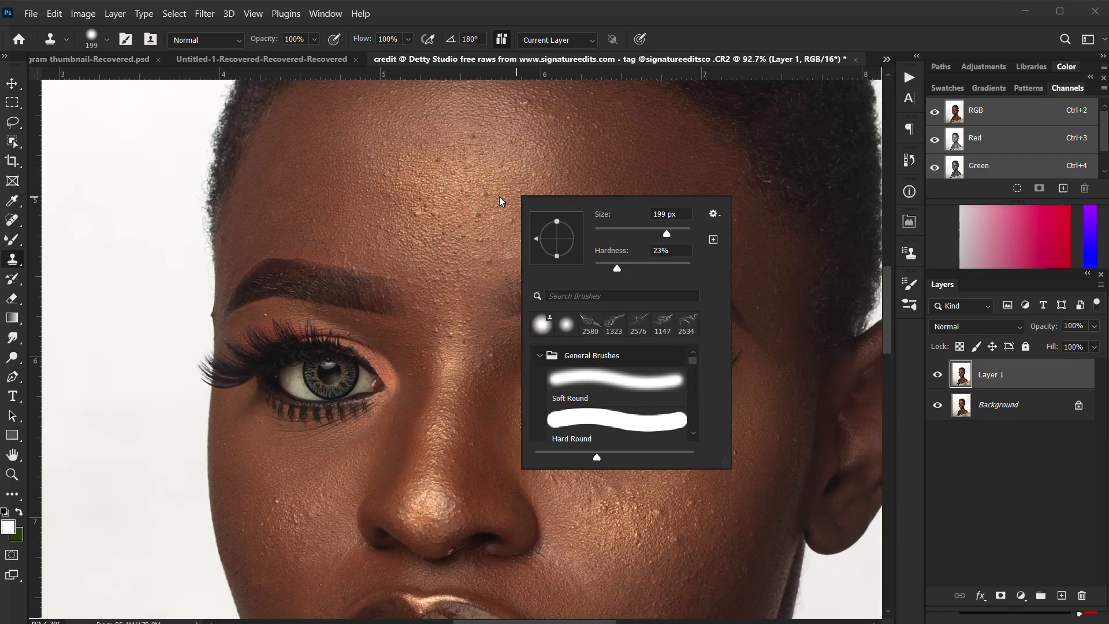
key("Escape")
key("super")
key("super")
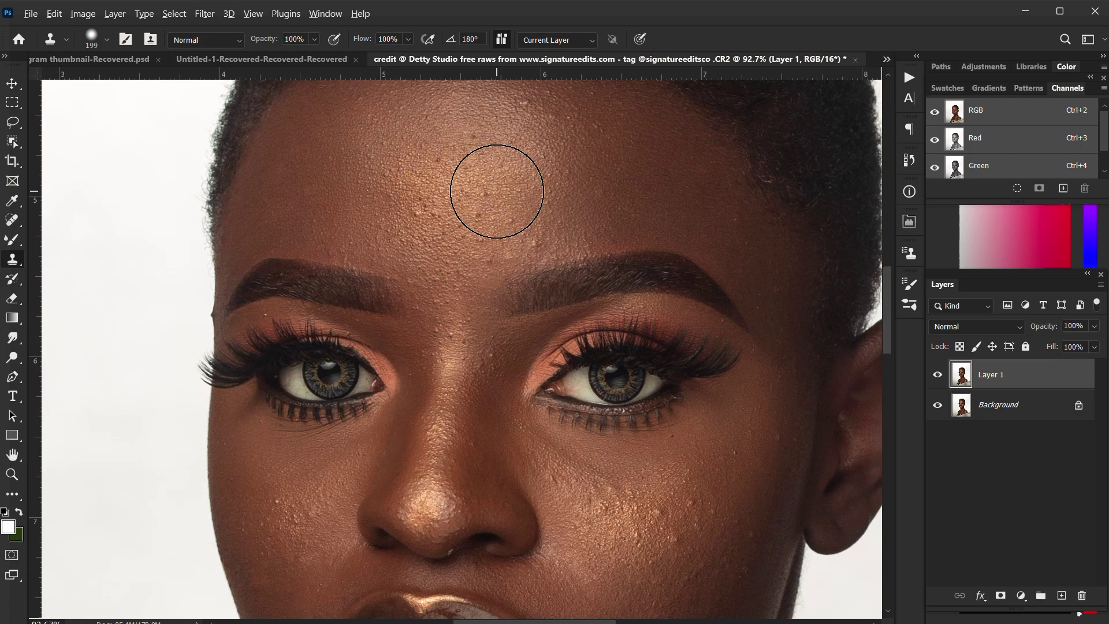
left_click_drag(498, 190, 442, 192)
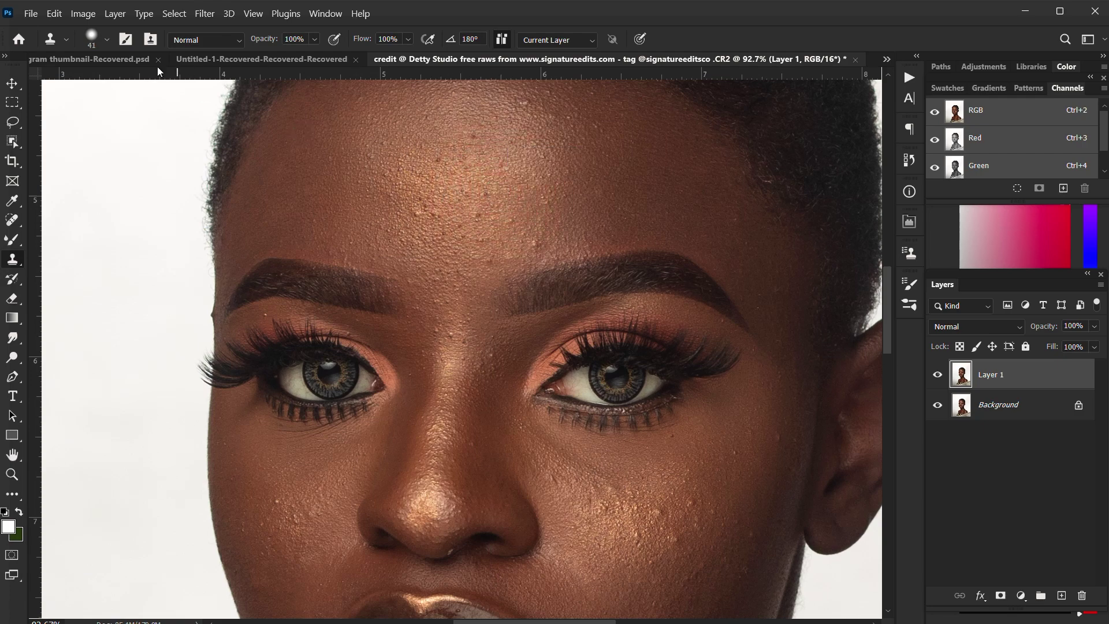
- Reduce the Clone Stamp brush to 35 px and clone clean skin over the blemish on the upper forehead near the hairline
left_click(108, 40)
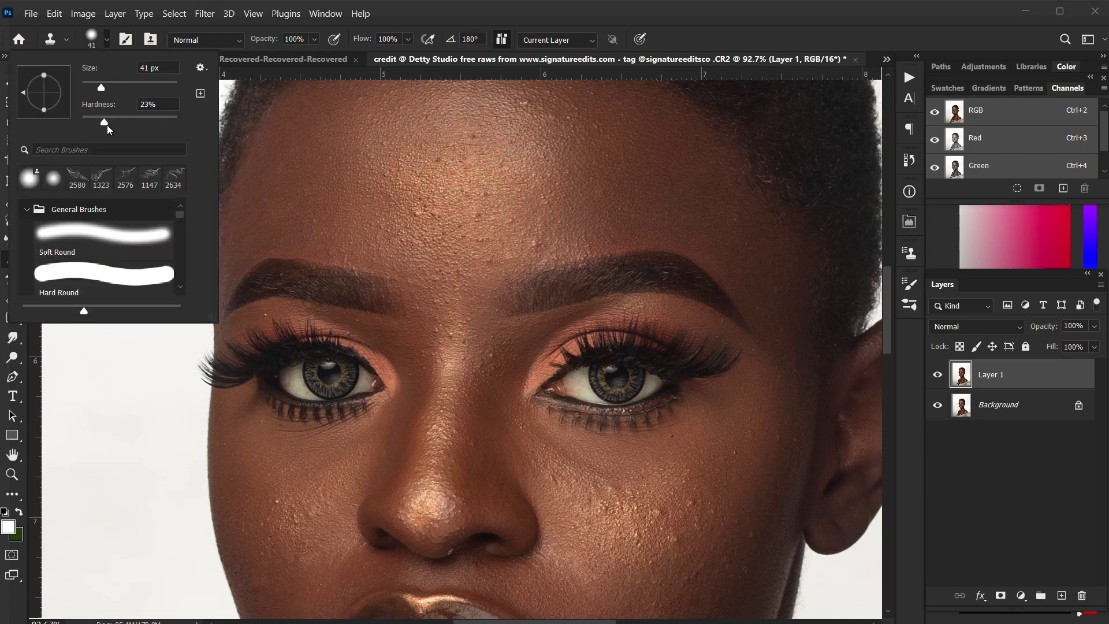
left_click_drag(102, 88, 105, 88)
left_click_drag(502, 189, 520, 260)
scroll(472, 196, "down", 1)
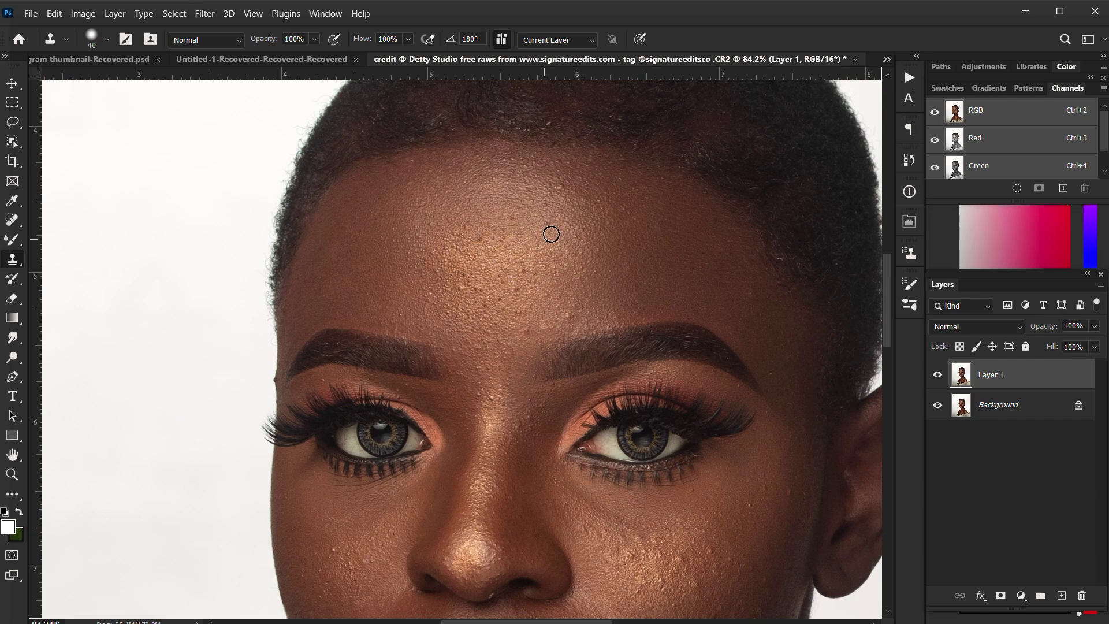
scroll(551, 232, "up", 1)
key("bracketleft")
left_click(550, 198, "alt")
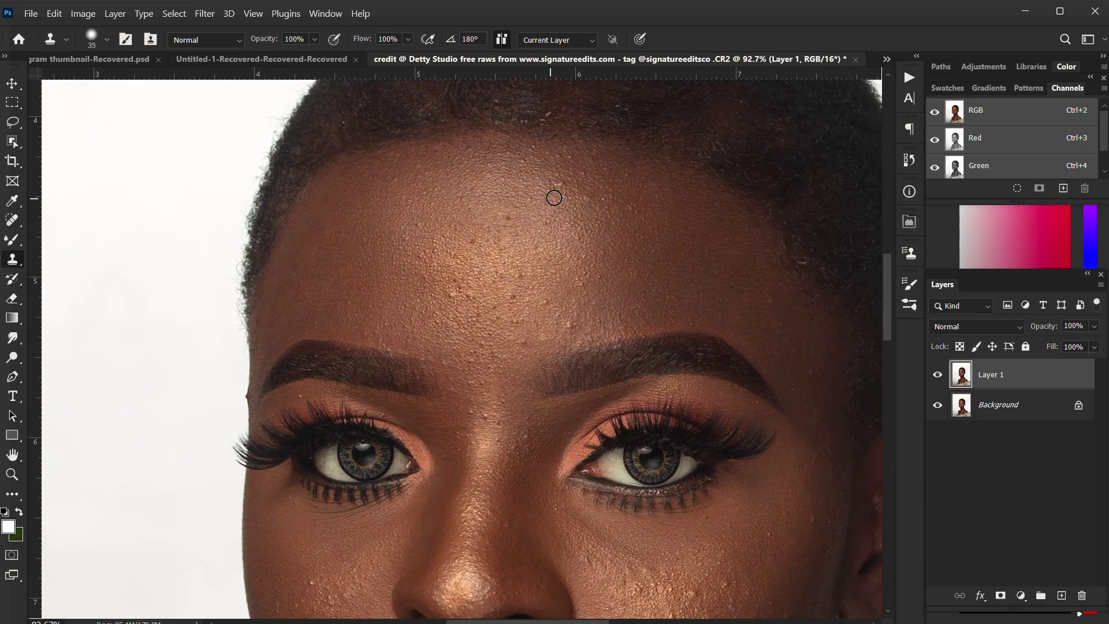
left_click(562, 183)
- Clone out the dark spots in the middle of the forehead and the bumps between the eyebrows, reducing the brush to 22 px
scroll(477, 252, "up", 2)
right_click(503, 243, "alt")
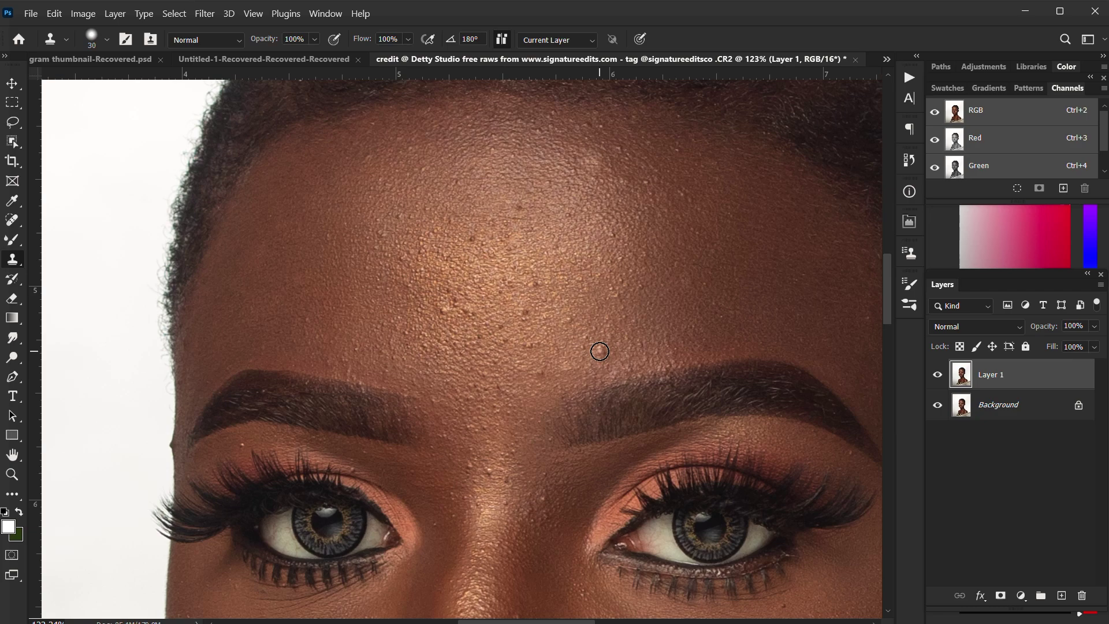
right_click(558, 306, "alt")
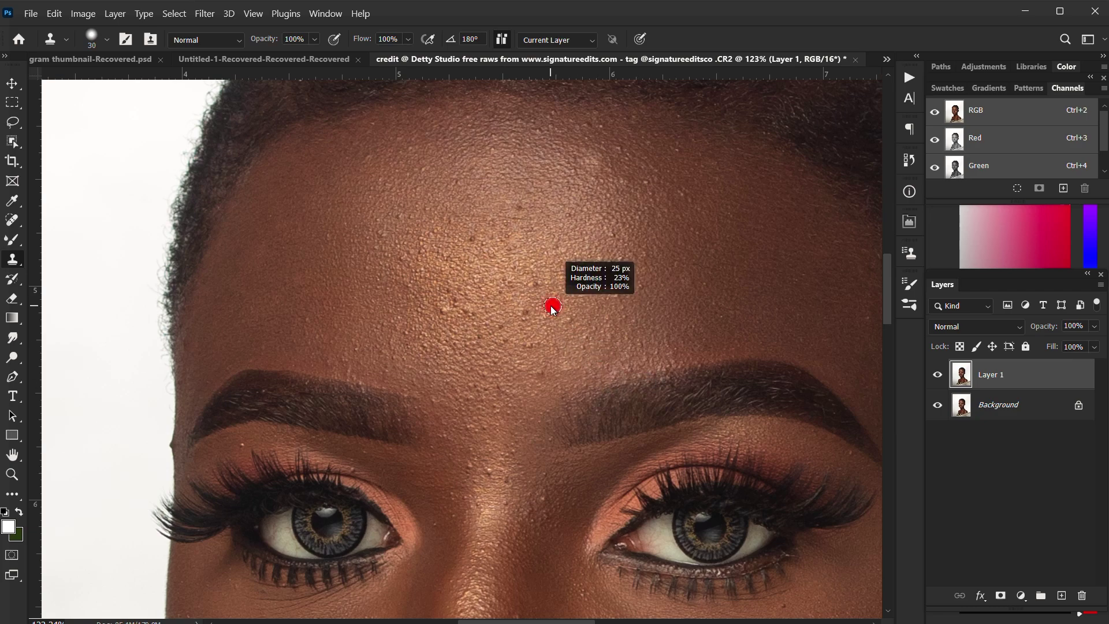
left_click_drag(549, 311, 545, 312)
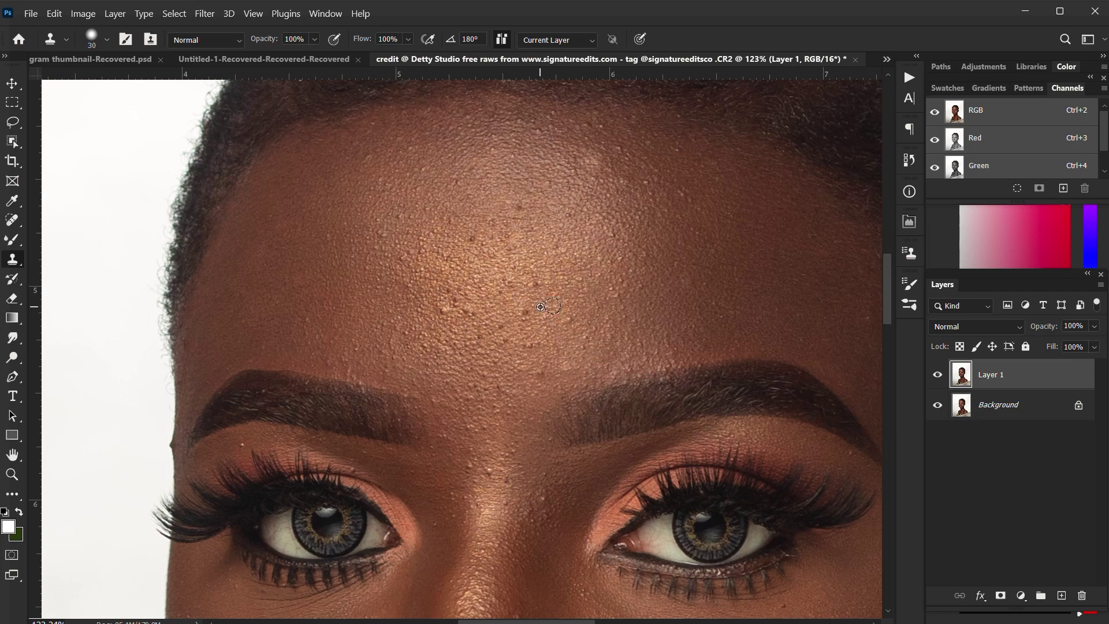
left_click(430, 312, "alt")
left_click_drag(442, 310, 446, 309)
left_click(494, 461, "alt")
left_click(491, 472)
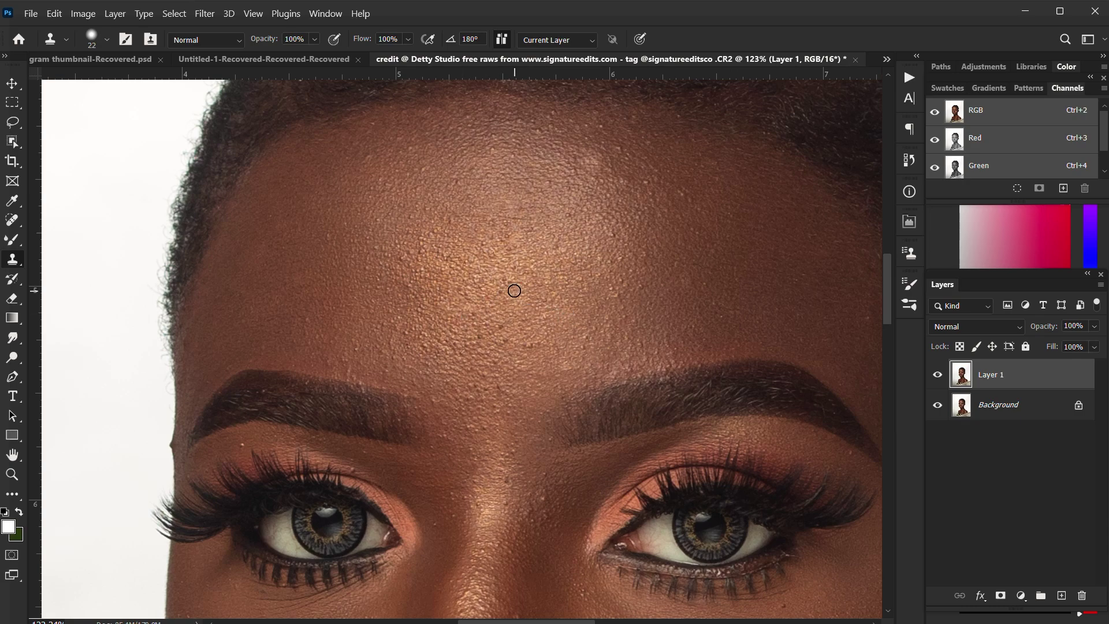
- Clone out the small bump on the upper nose bridge between the eyes with the 22 px brush
left_click_drag(480, 426, 487, 301)
left_click_drag(518, 393, 469, 315)
scroll(474, 309, "up", 2)
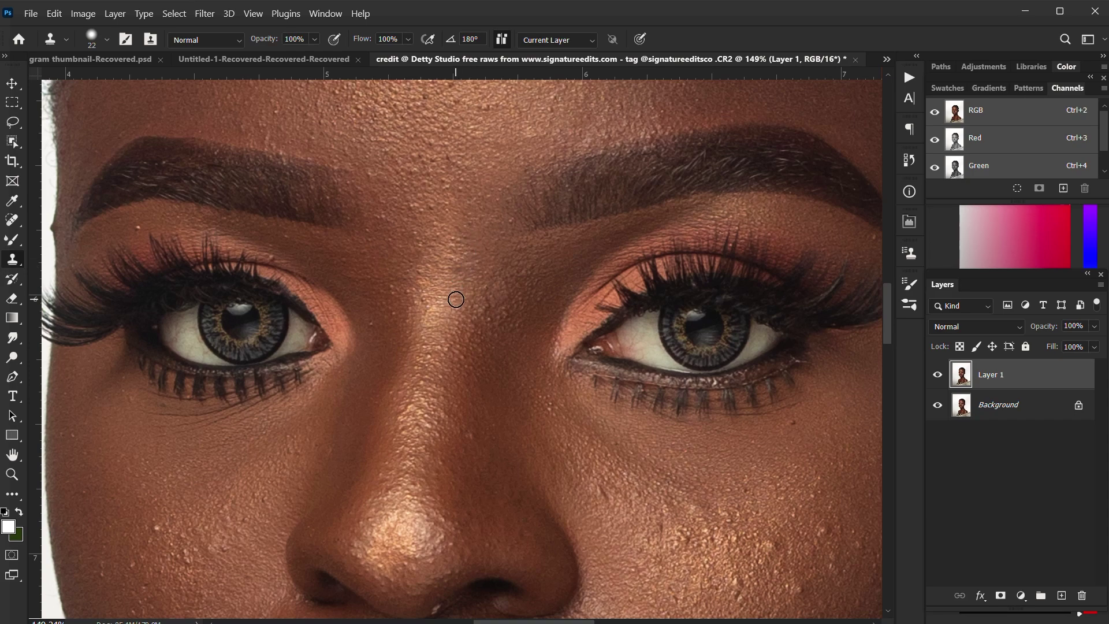
left_click_drag(461, 300, 455, 300)
- Clone out the raised bumps and spots on the highlighted cheek nearest the visible ear with an 18 px brush
left_click_drag(638, 456, 466, 247)
key("bracketright")
left_click(723, 240)
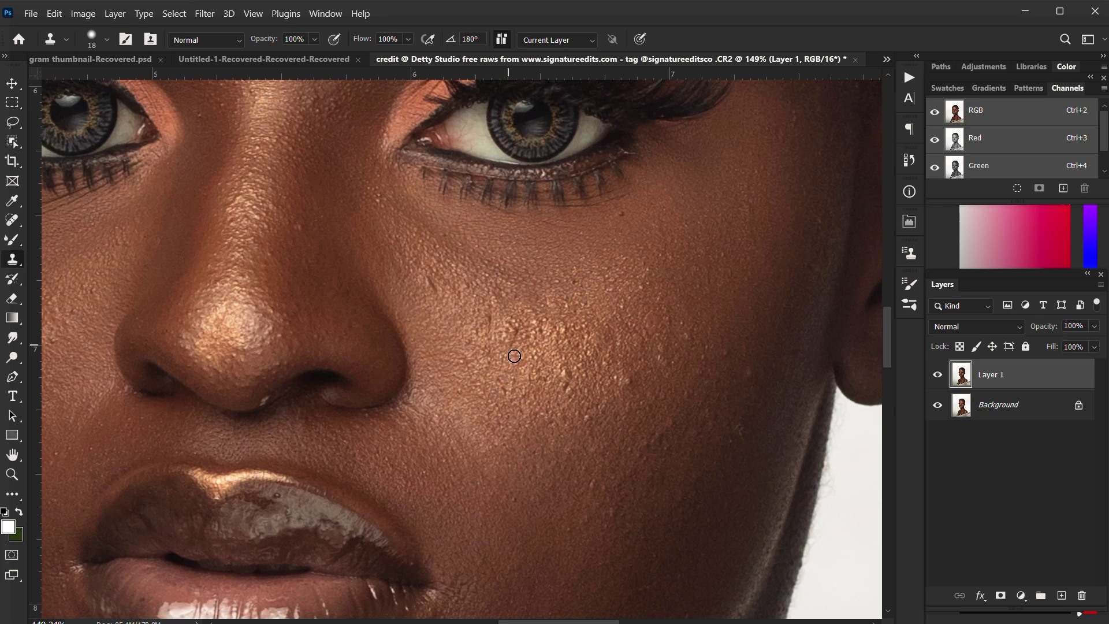
left_click(636, 385, "alt")
left_click(627, 384)
left_click(725, 355, "alt")
left_click_drag(742, 365, 749, 371)
left_click(725, 344, "alt")
left_click_drag(620, 390, 627, 382)
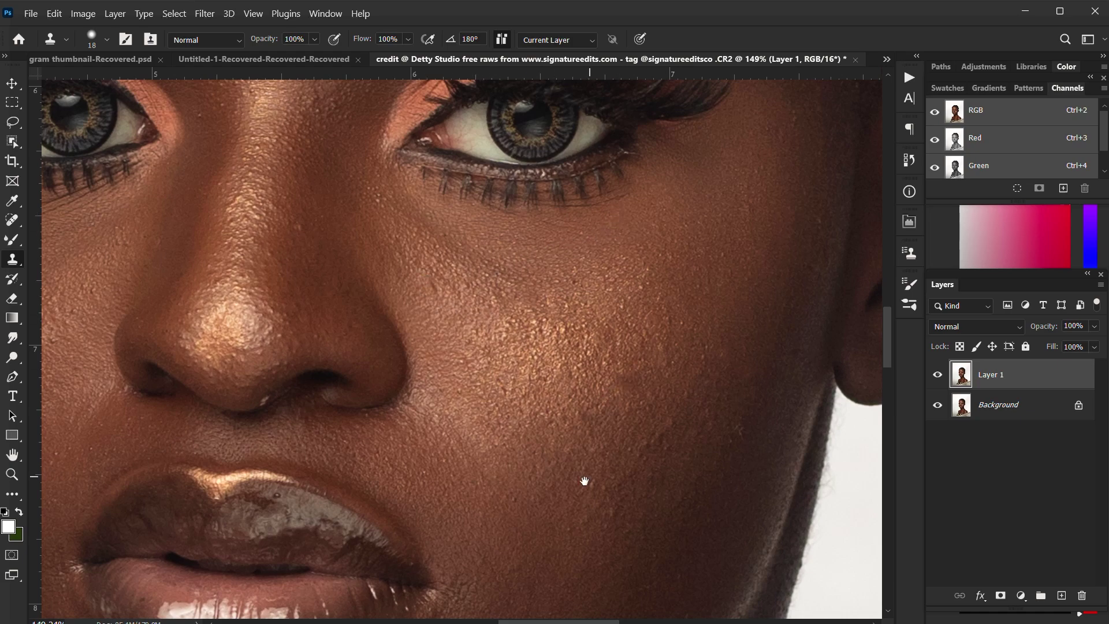
- Examine the jaw, chin, lips, opposite cheek and forehead for remaining blemishes
left_click_drag(584, 480, 555, 329)
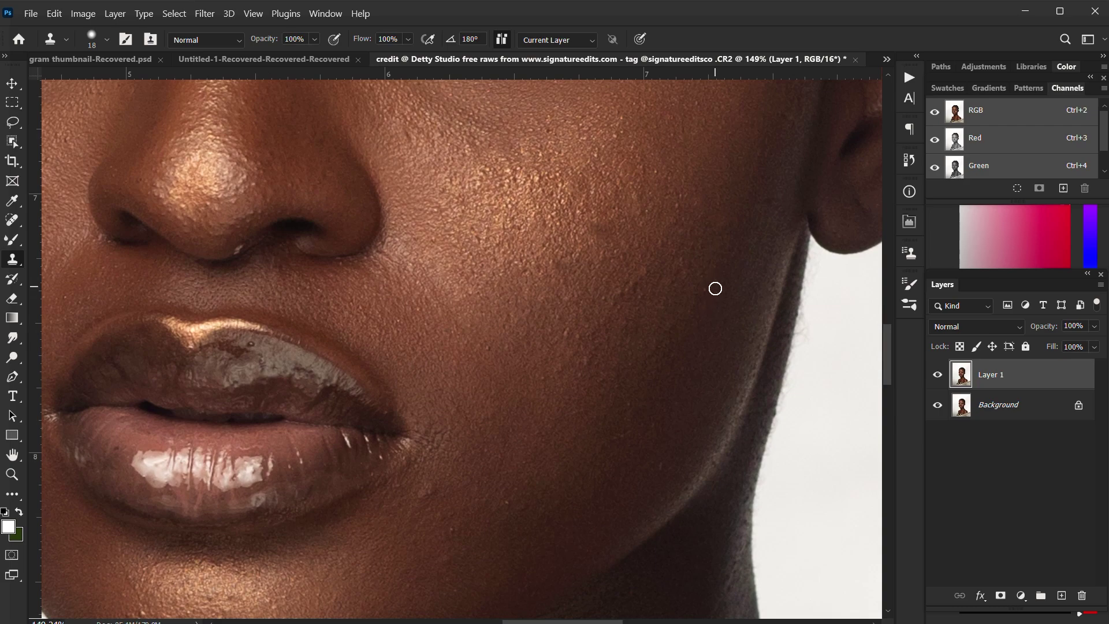
mouse_move(508, 434)
left_mouse_down()
mouse_move(555, 347)
mouse_move(539, 322)
left_mouse_up()
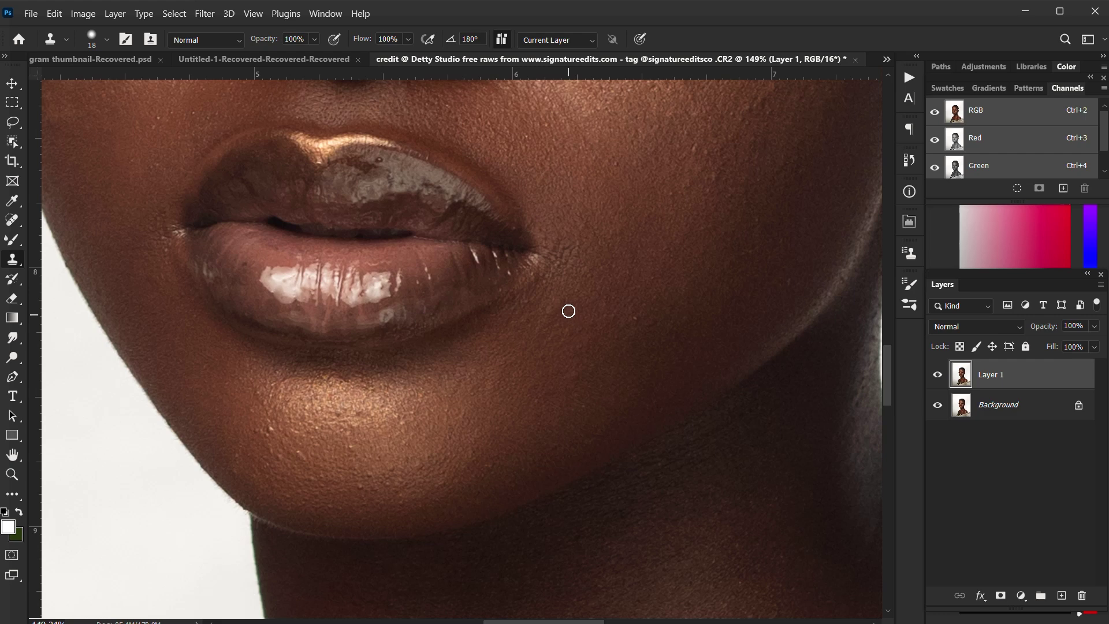
left_click_drag(342, 318, 544, 339)
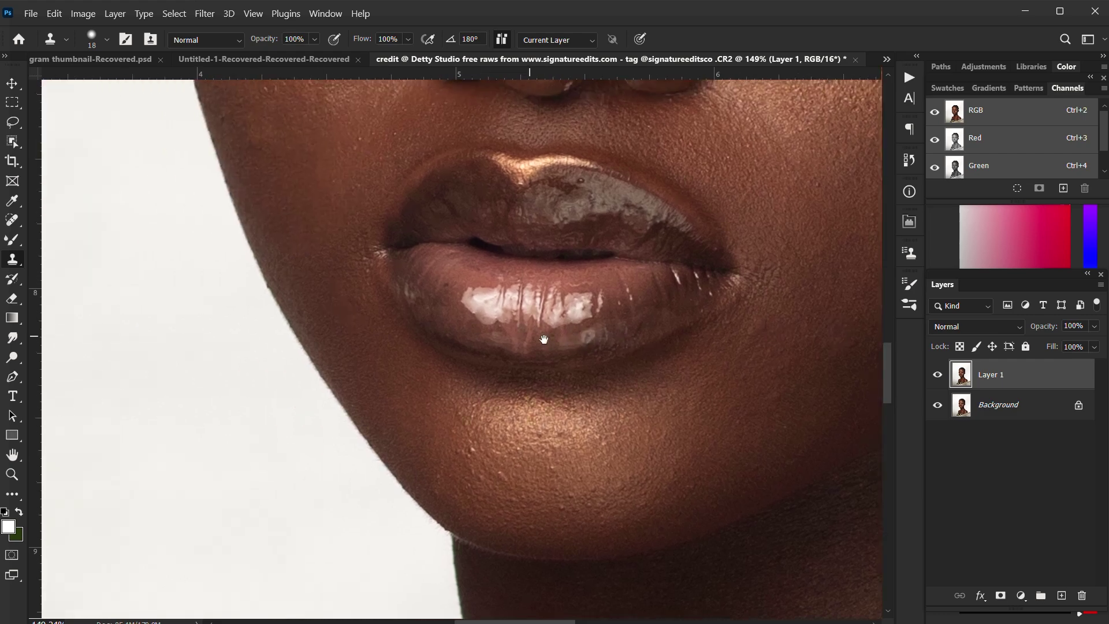
mouse_move(446, 214)
left_mouse_down()
mouse_move(545, 354)
mouse_move(563, 413)
left_mouse_up()
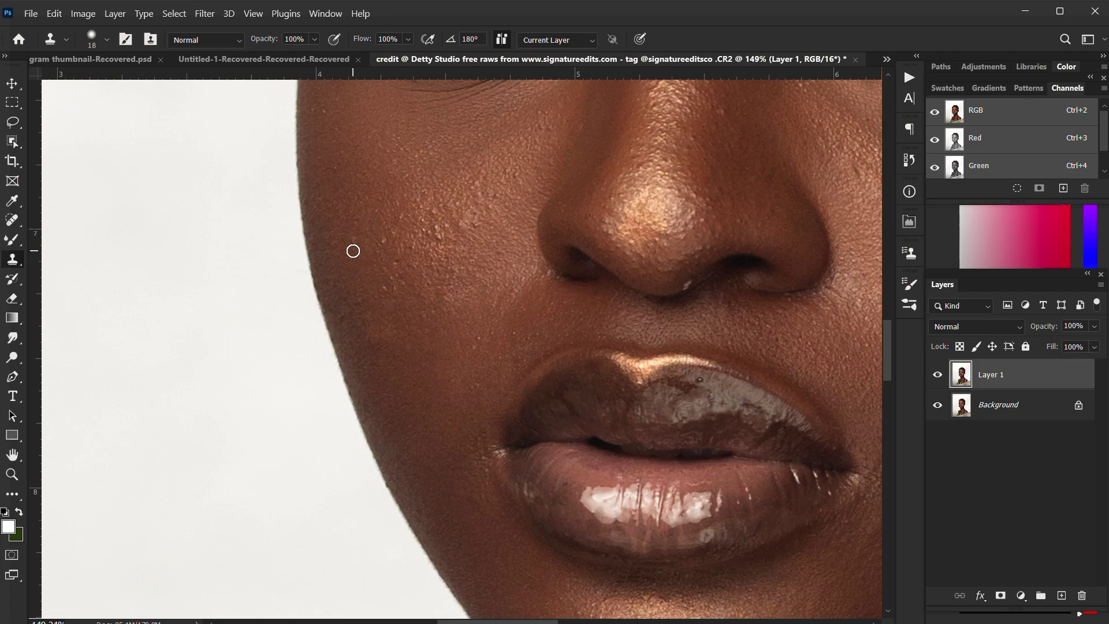
scroll(460, 350, "down", 1)
scroll(460, 350, "up", 3)
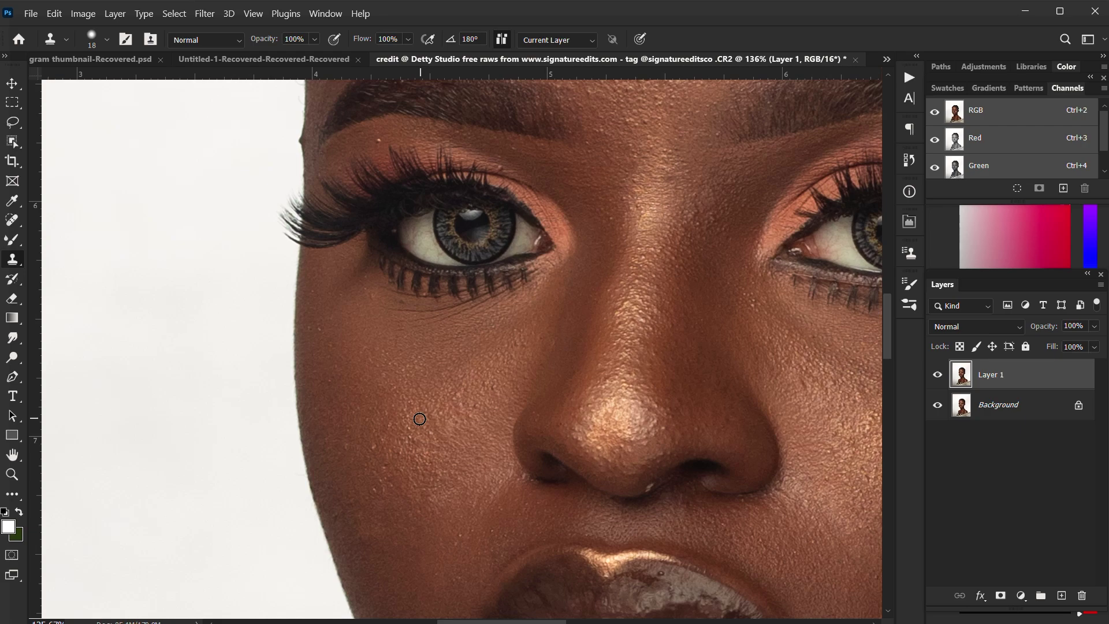
scroll(478, 433, "down", 2)
scroll(577, 294, "up", 3)
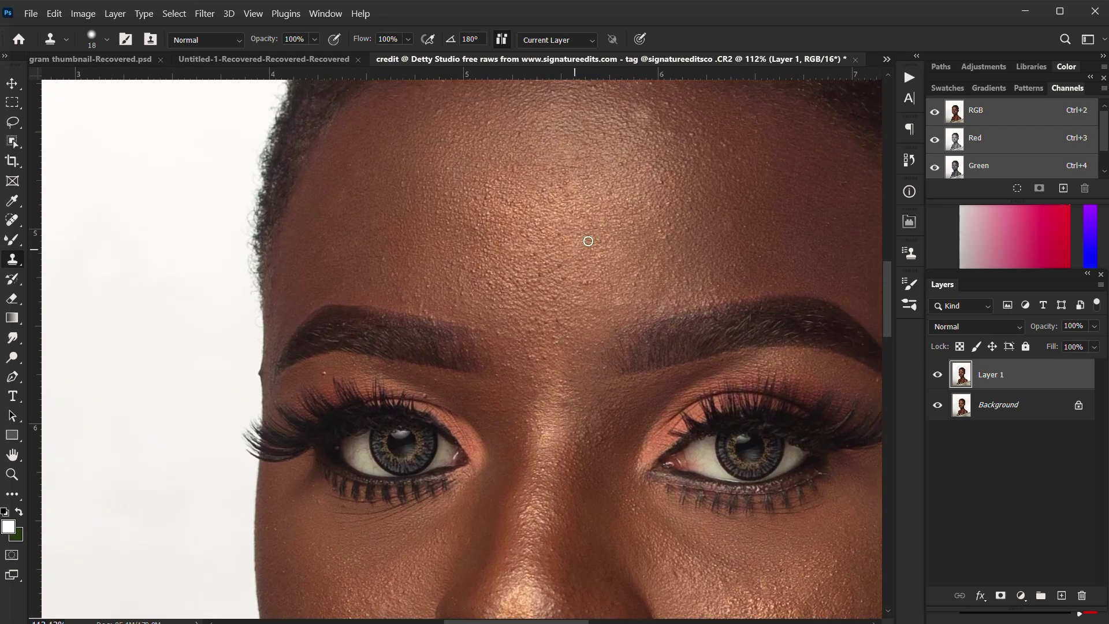
scroll(588, 241, "up", 3)
scroll(588, 241, "right", 2)
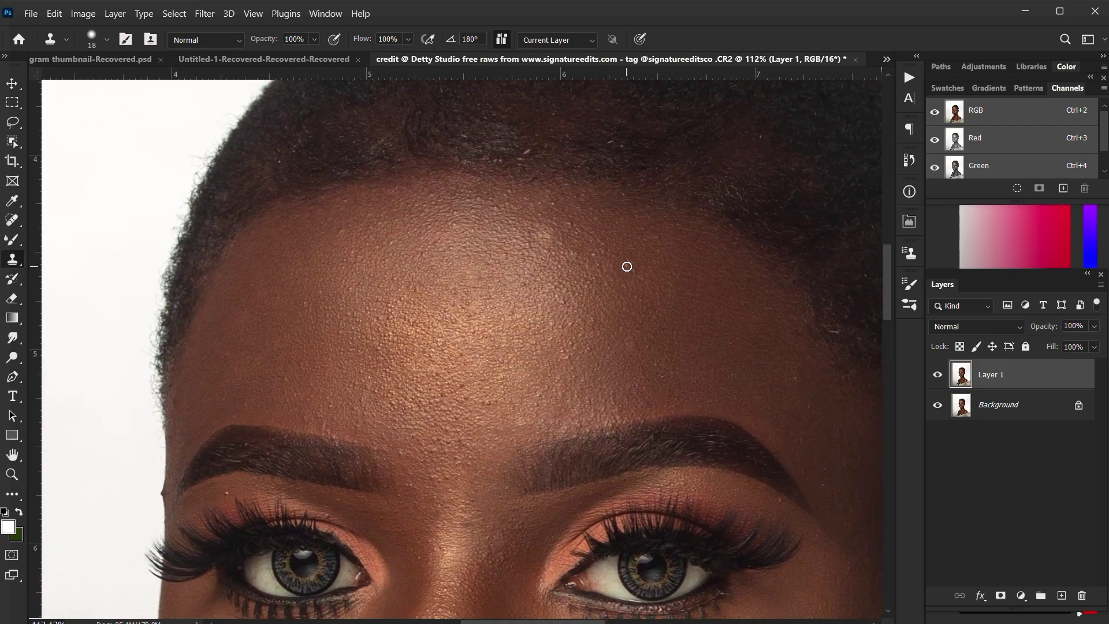
scroll(505, 345, "down", 4)
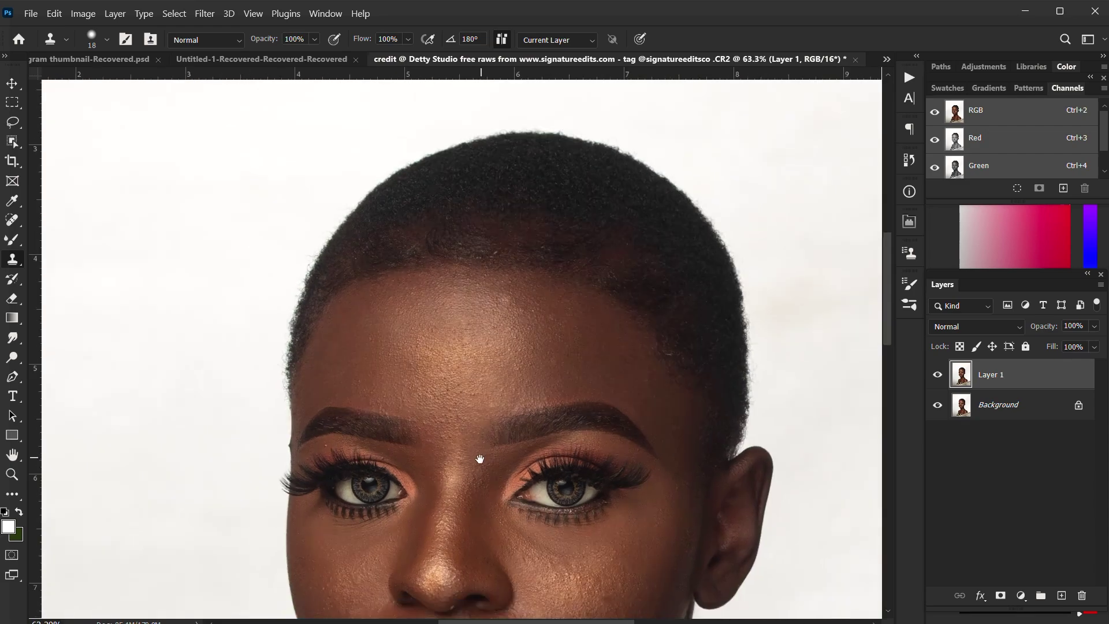
left_click_drag(514, 303, 552, 314)
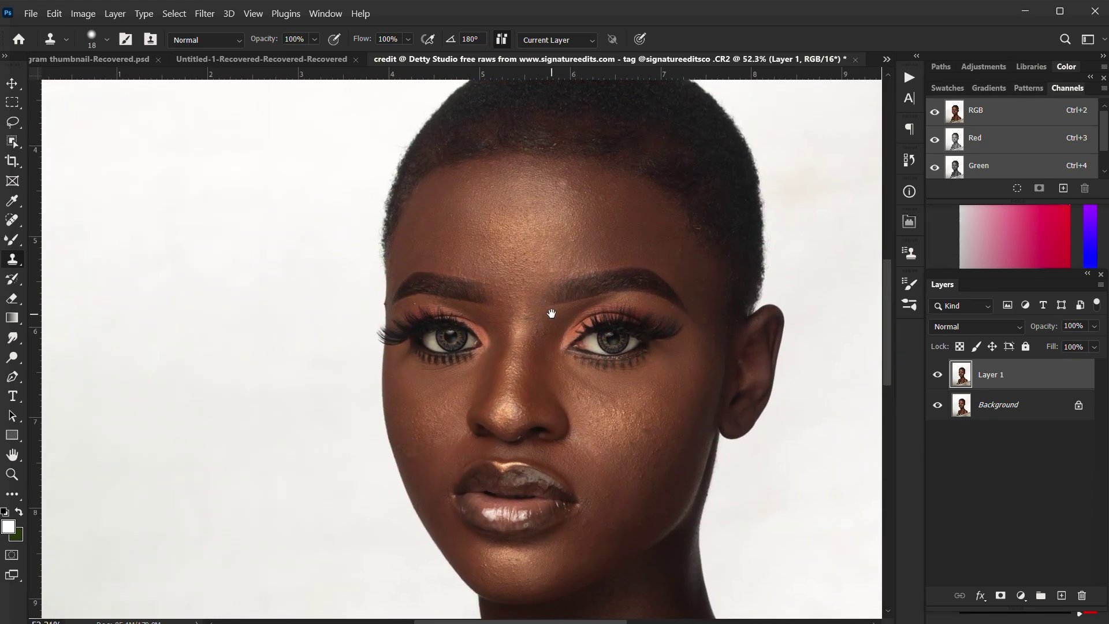
- Compare the skin before and after cloning by toggling the visibility of Layer 1
left_click(937, 375)
left_click(937, 372)
left_click(938, 370)
left_click(938, 373)
scroll(636, 310, "up", 2)
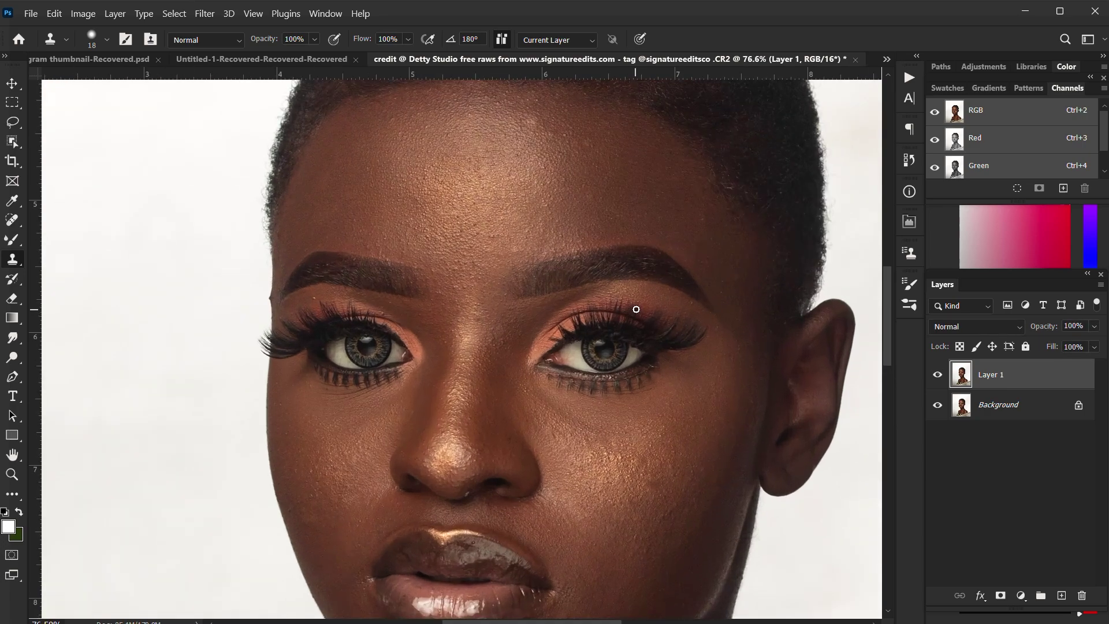
left_click(937, 374)
left_click(937, 376)
left_click(938, 376)
- Reduce the Clone Stamp brush to 13 px for the fine spots on the cheek opposite the visible ear
scroll(272, 495, "up", 5, "alt")
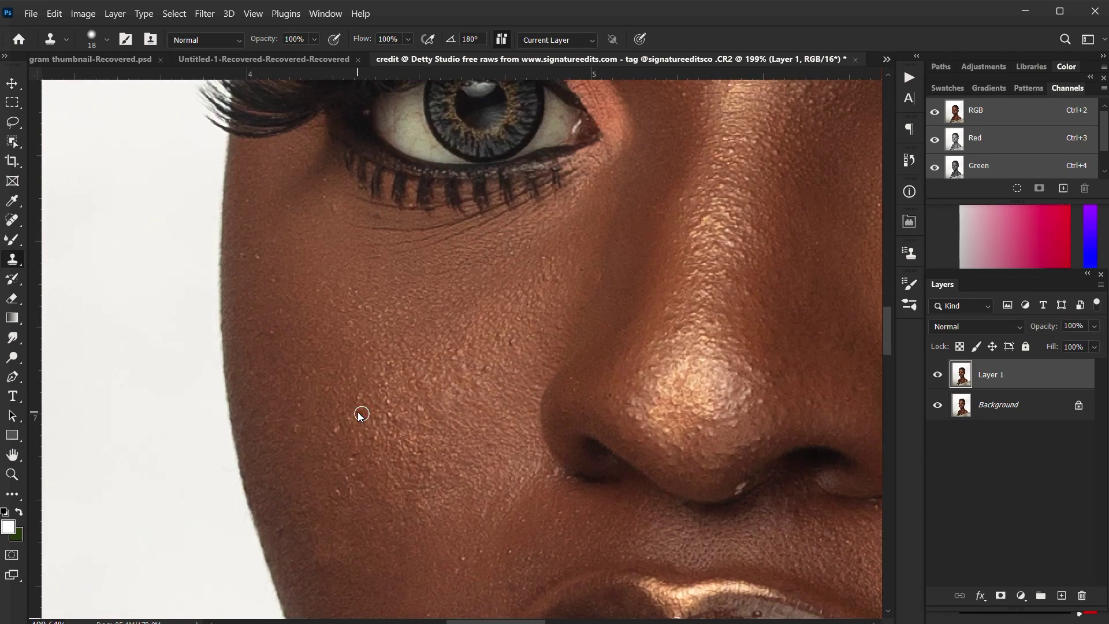
key("bracketleft")
scroll(347, 300, "down", 1, "alt")
scroll(393, 342, "down", 5, "alt")
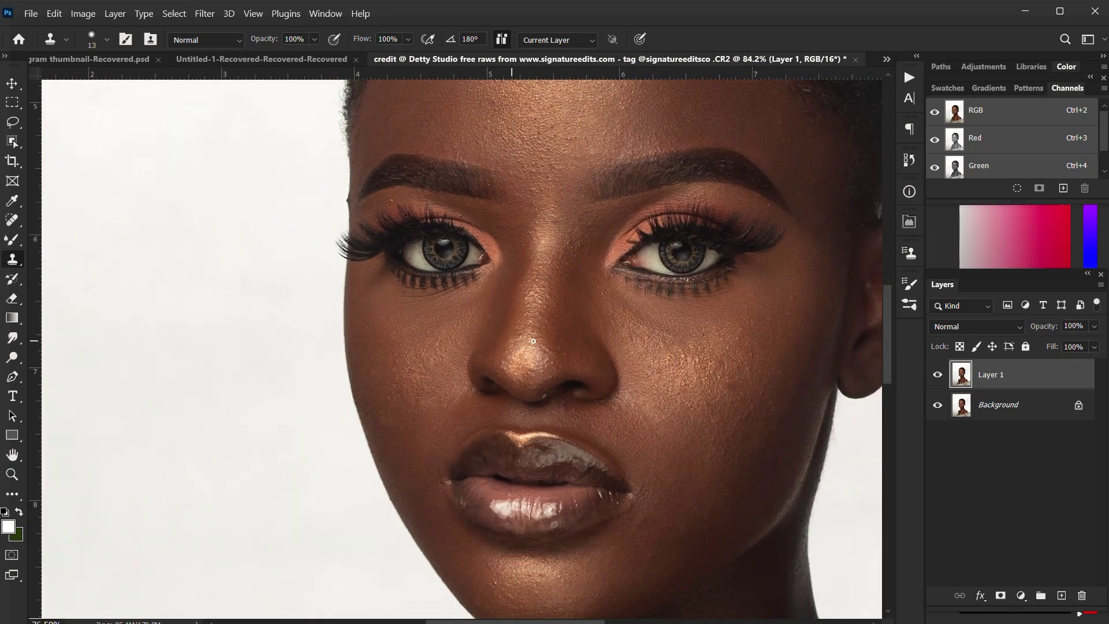
- Duplicate the retouched Layer 1, rename the lower layer "colors" and the upper copy "textures"
left_click_drag(569, 255, 557, 285)
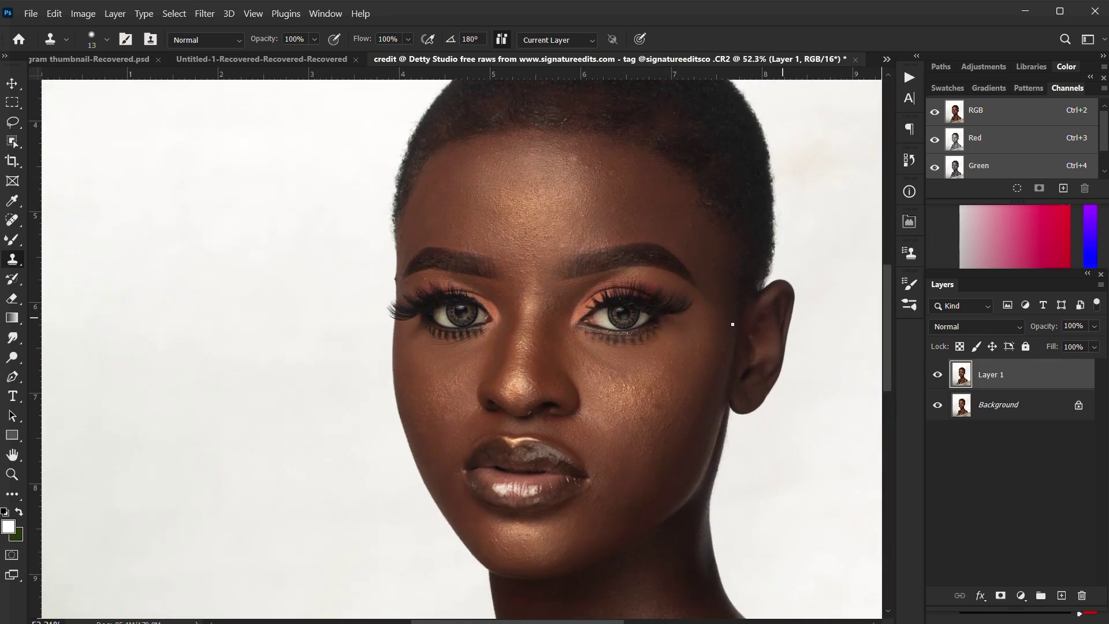
scroll(658, 331, "up", 3, "alt")
left_click_drag(610, 312, 568, 345)
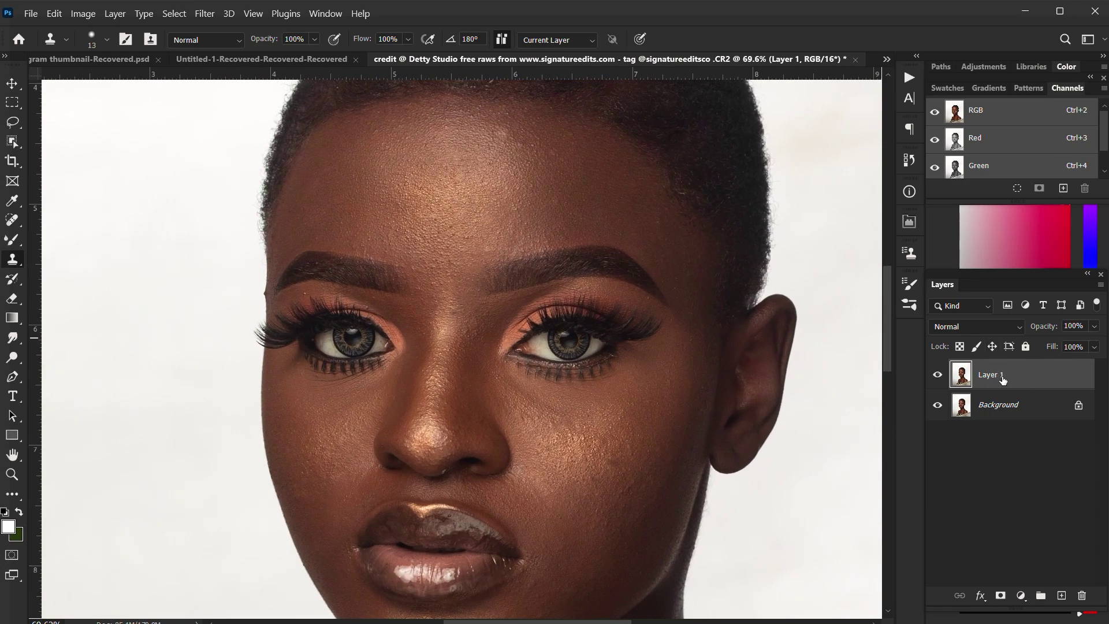
key("ctrl+j")
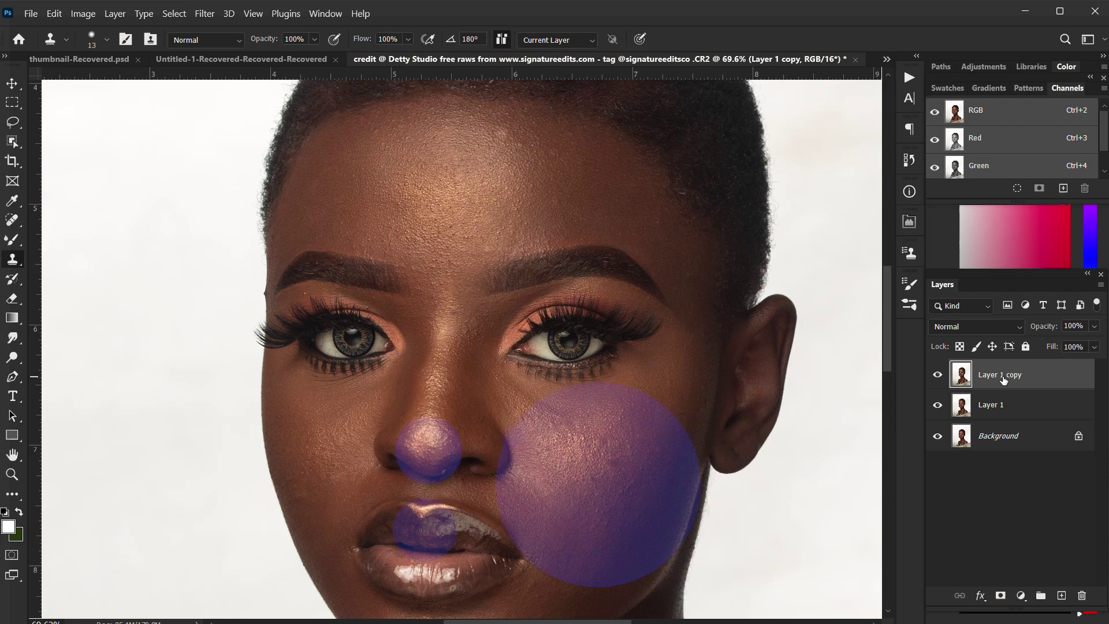
double_click(990, 406)
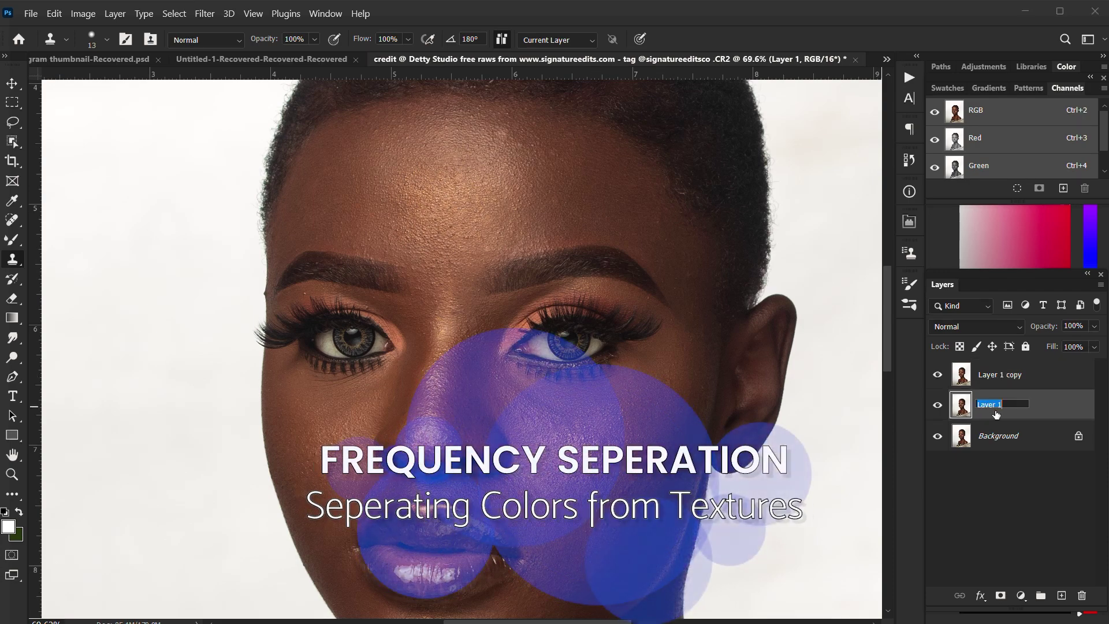
type("colors")
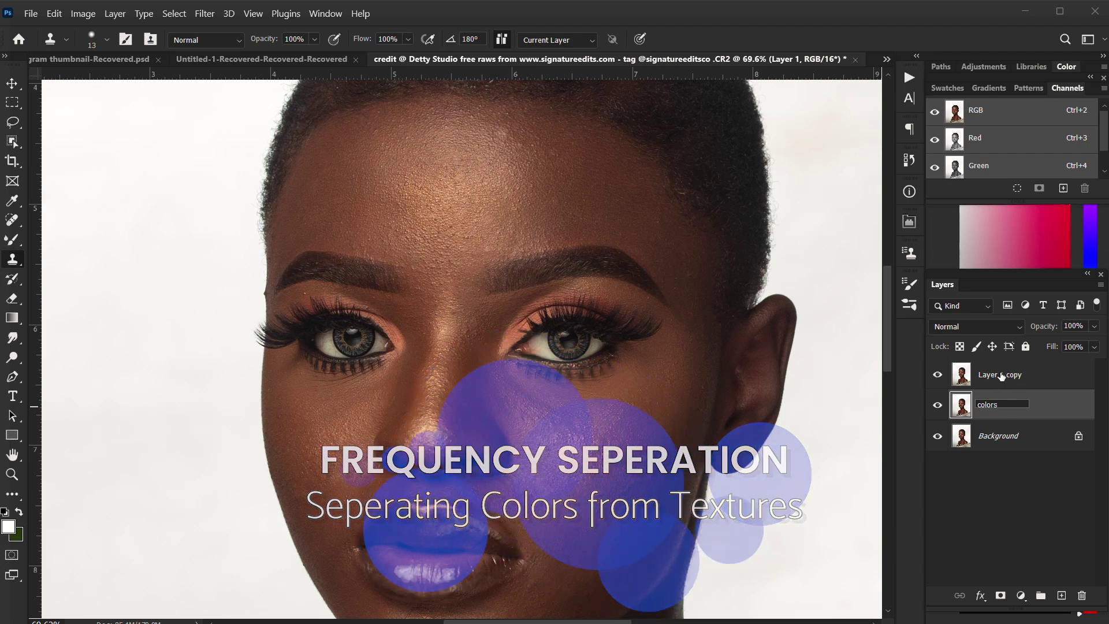
double_click(1001, 375)
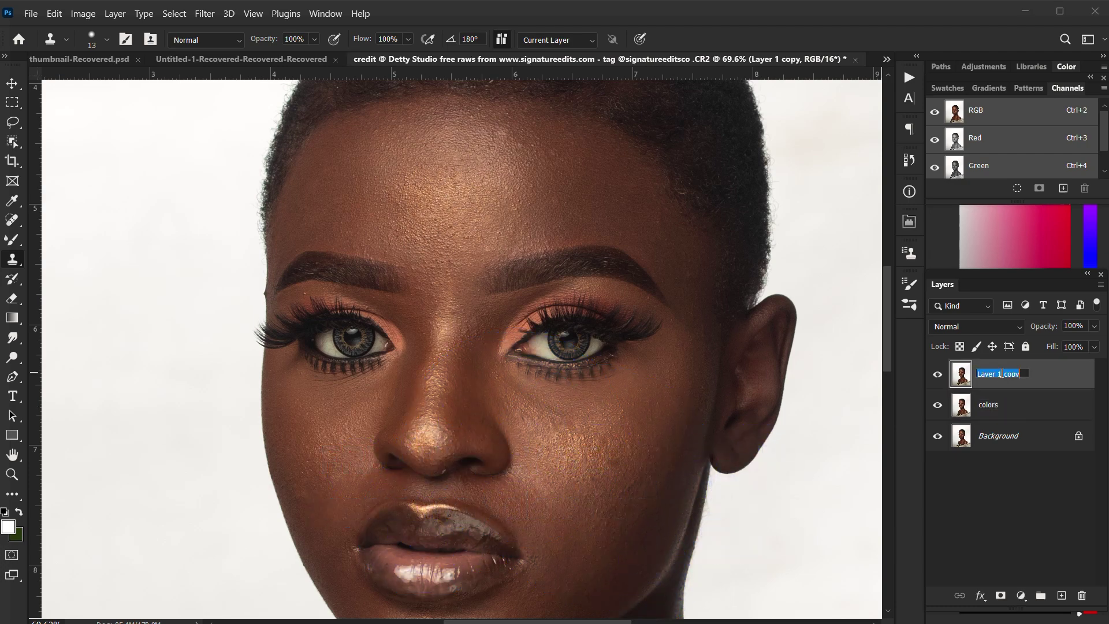
type("textures")
- Hide the textures layer and apply a Gaussian Blur with a radius of 3.0 pixels to the colors layer
left_click(988, 406)
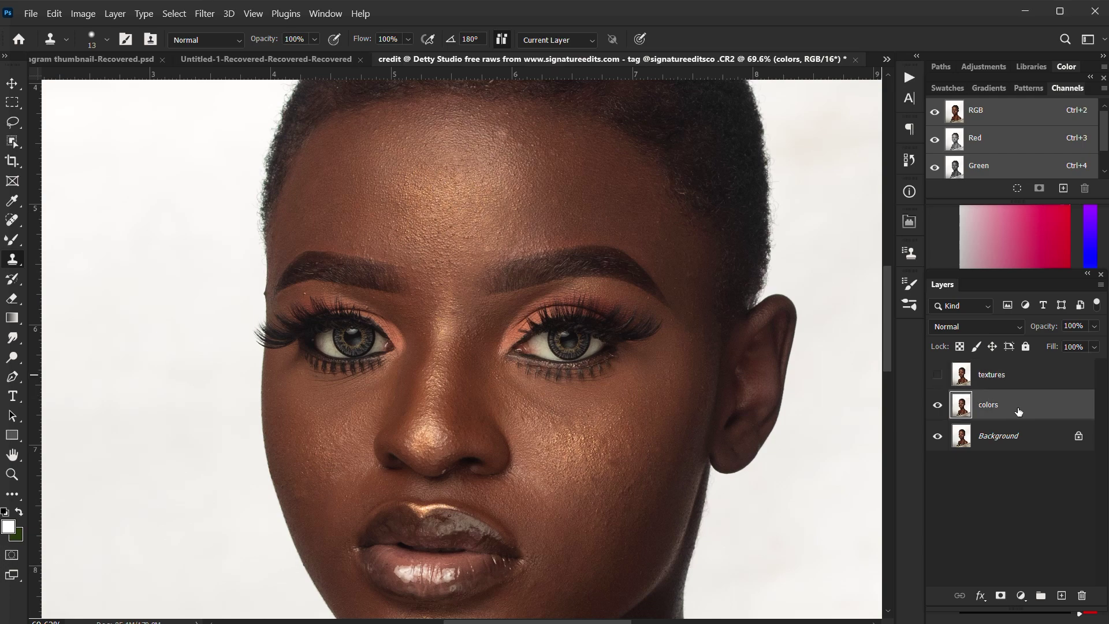
left_click(203, 14)
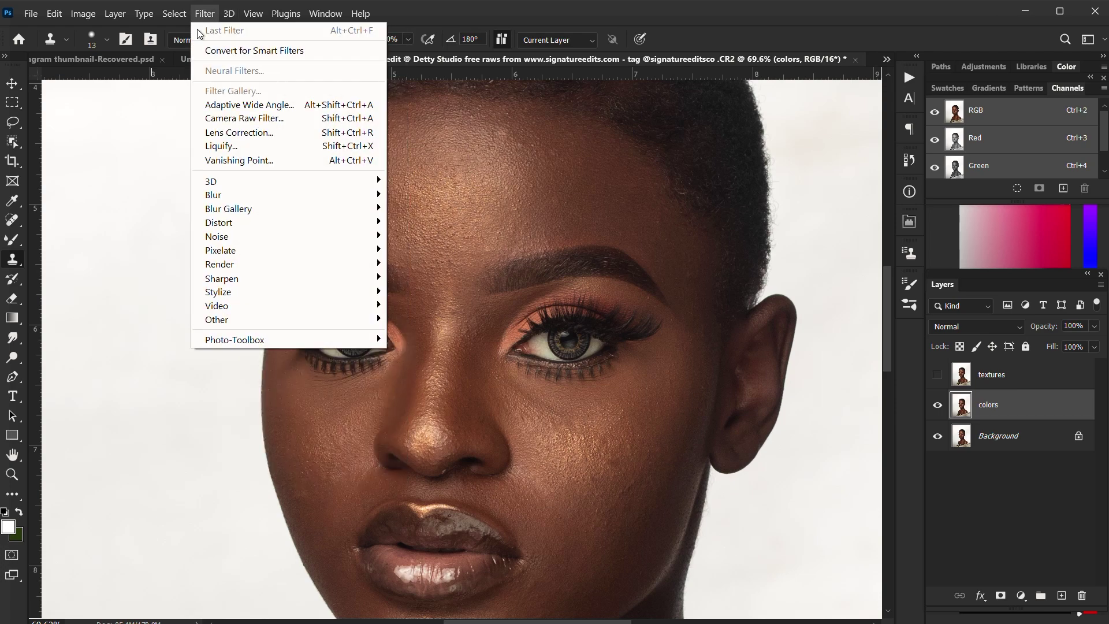
mouse_move(277, 194)
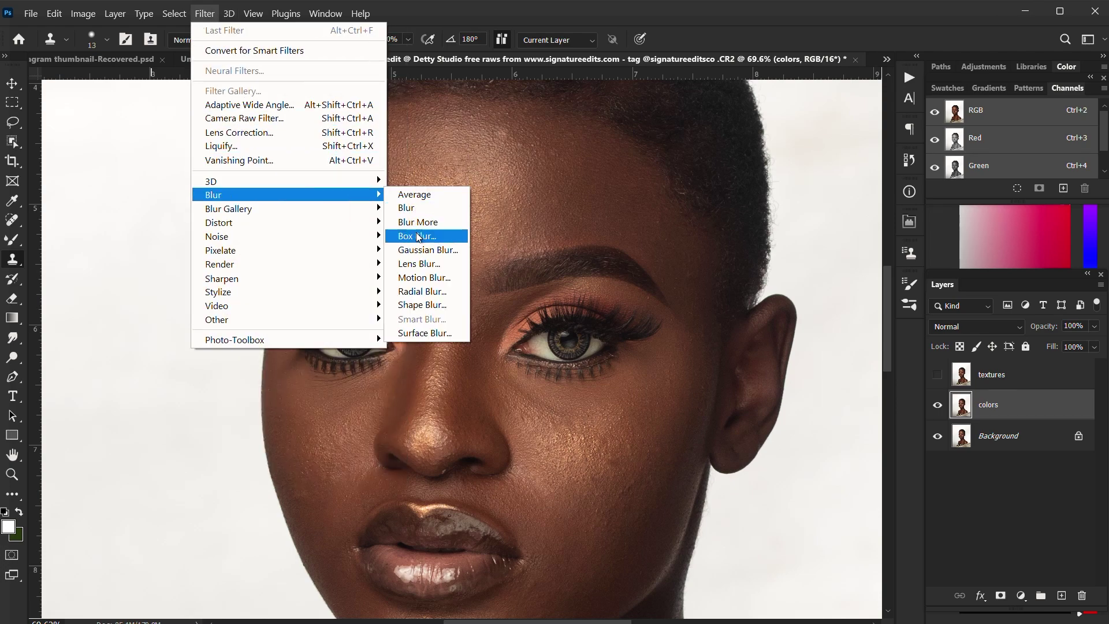
left_click(421, 253)
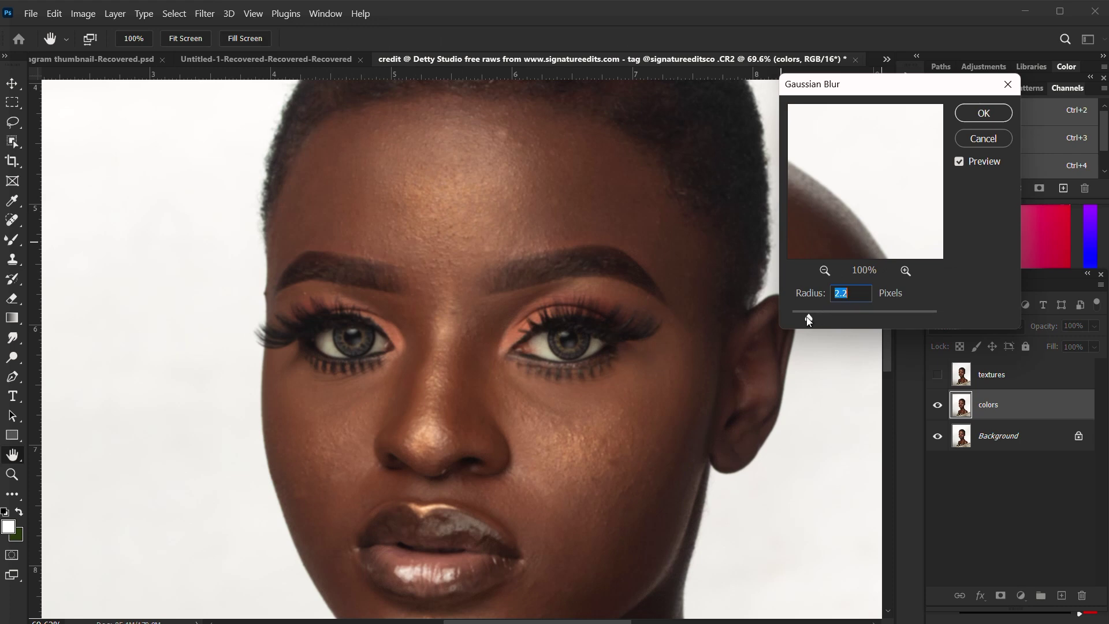
left_click(531, 216)
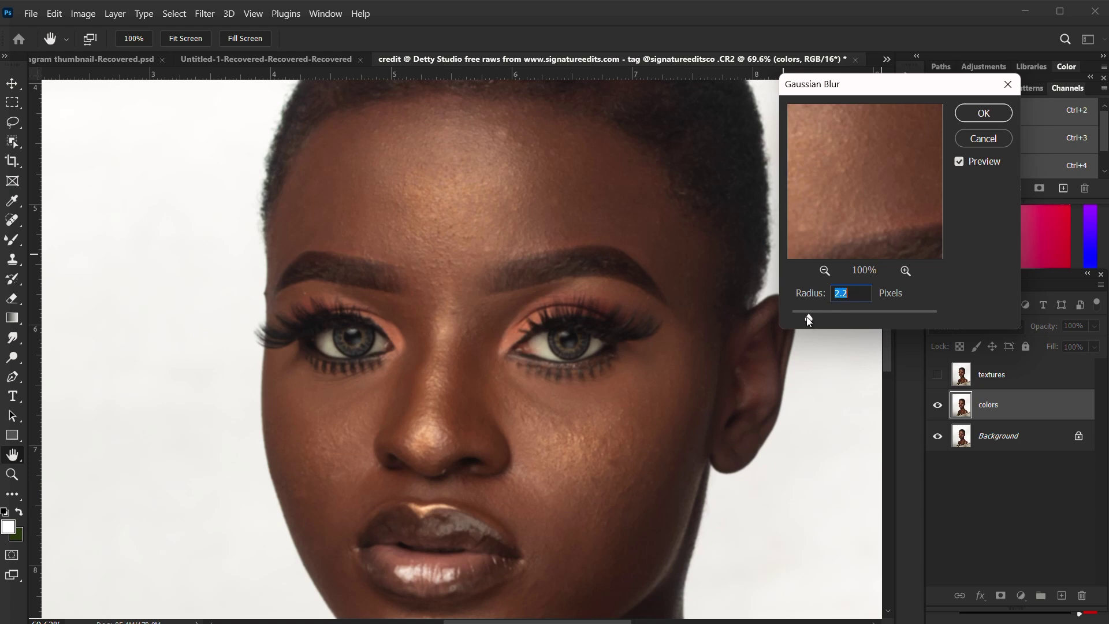
left_click_drag(809, 319, 787, 314)
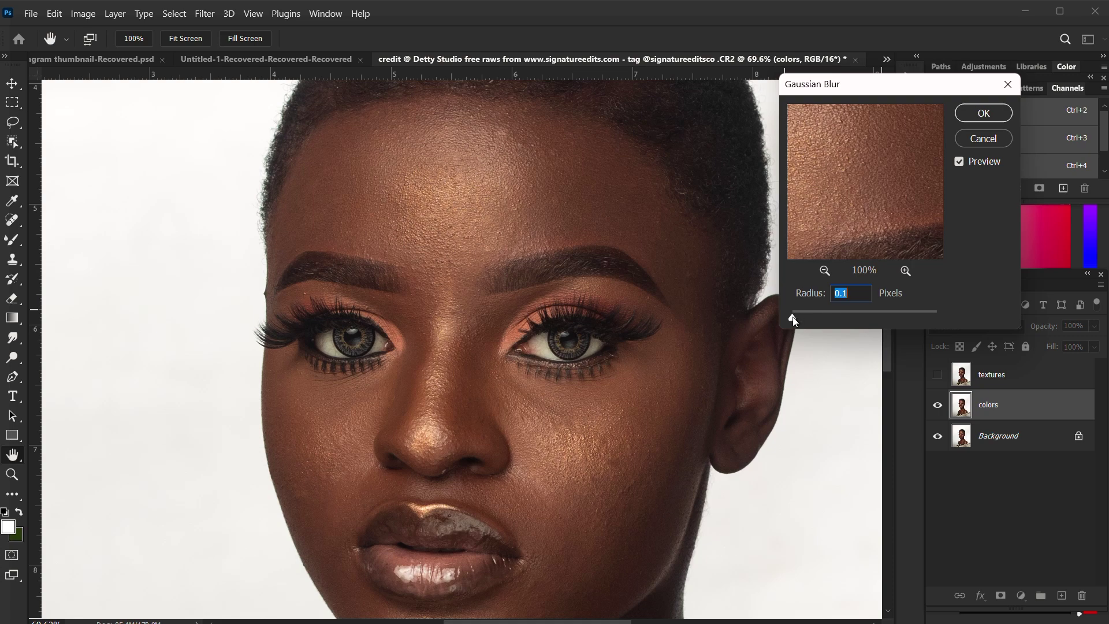
left_click_drag(793, 320, 822, 319)
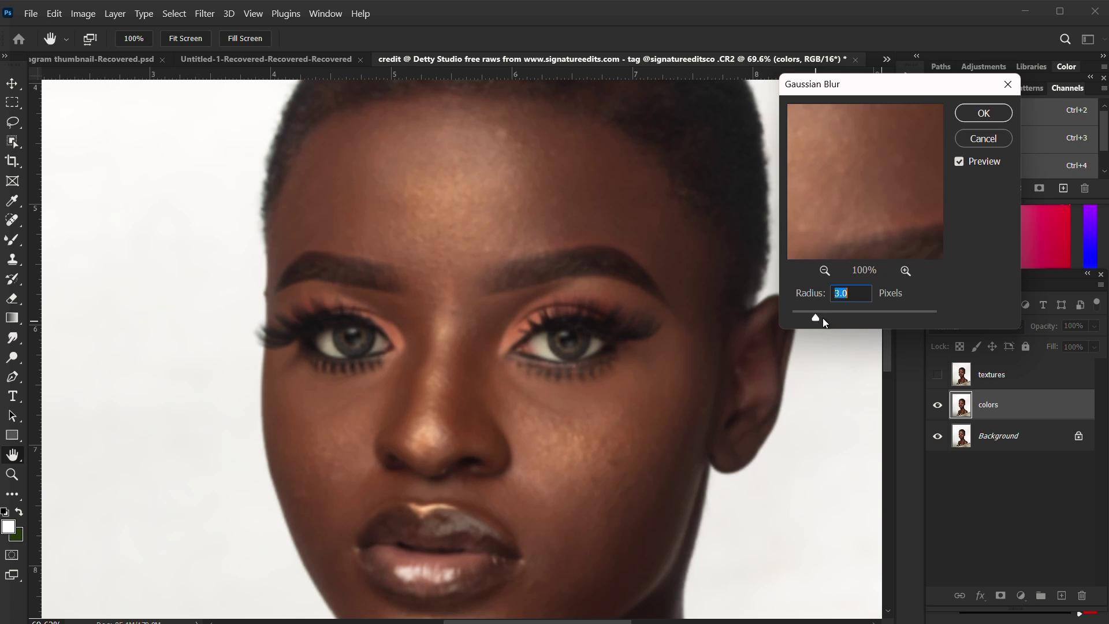
left_click(985, 113)
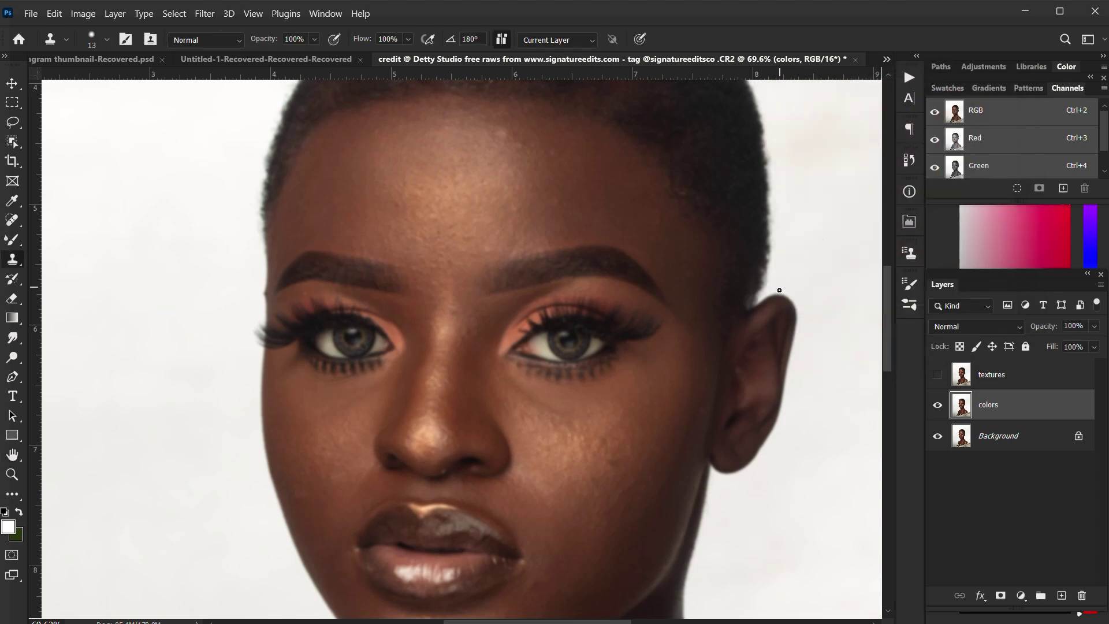
- Make the textures layer visible again and select it
left_click(938, 376)
left_click(1015, 382)
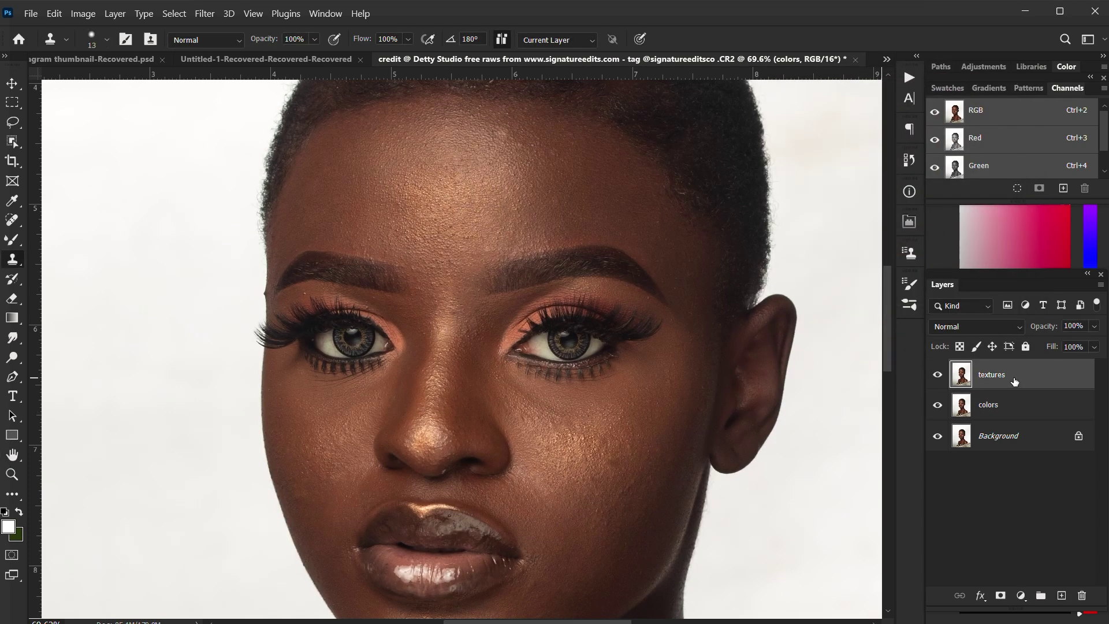
left_click(83, 14)
left_click(128, 221)
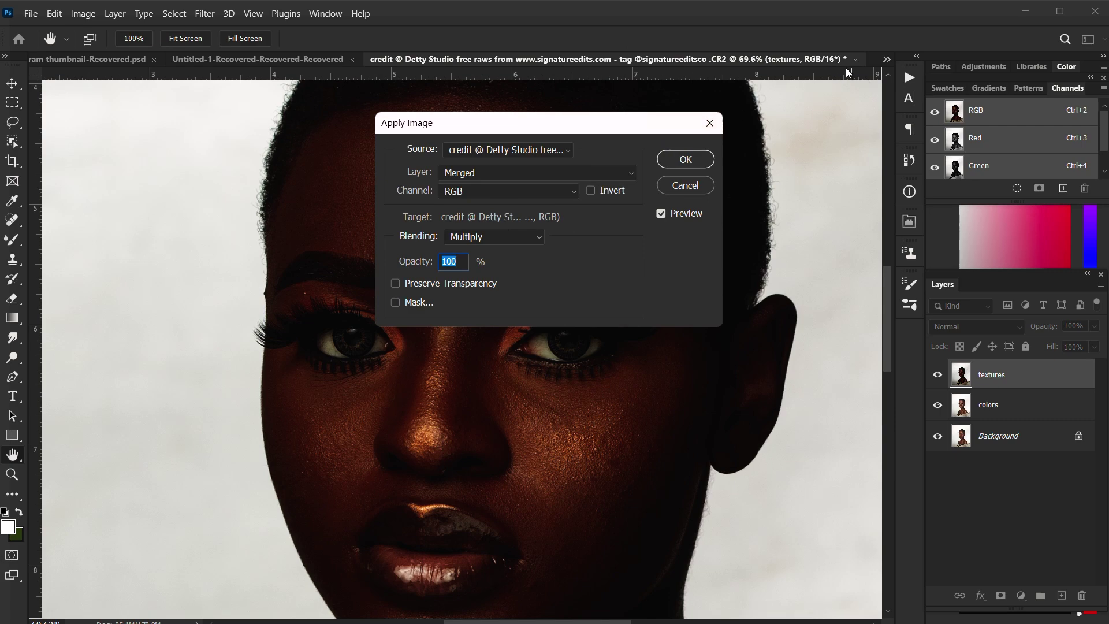
left_click(711, 123)
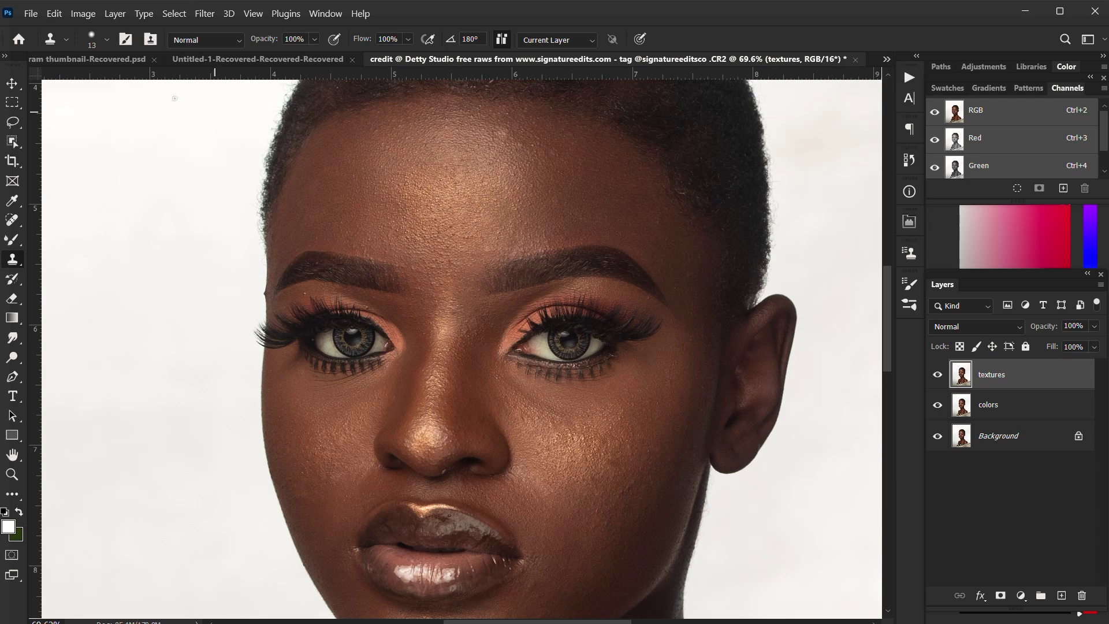
- Check the image's bit depth, and set up Apply Image on textures with source layer colors, Invert enabled, Add blending and scale 2
left_click(82, 13)
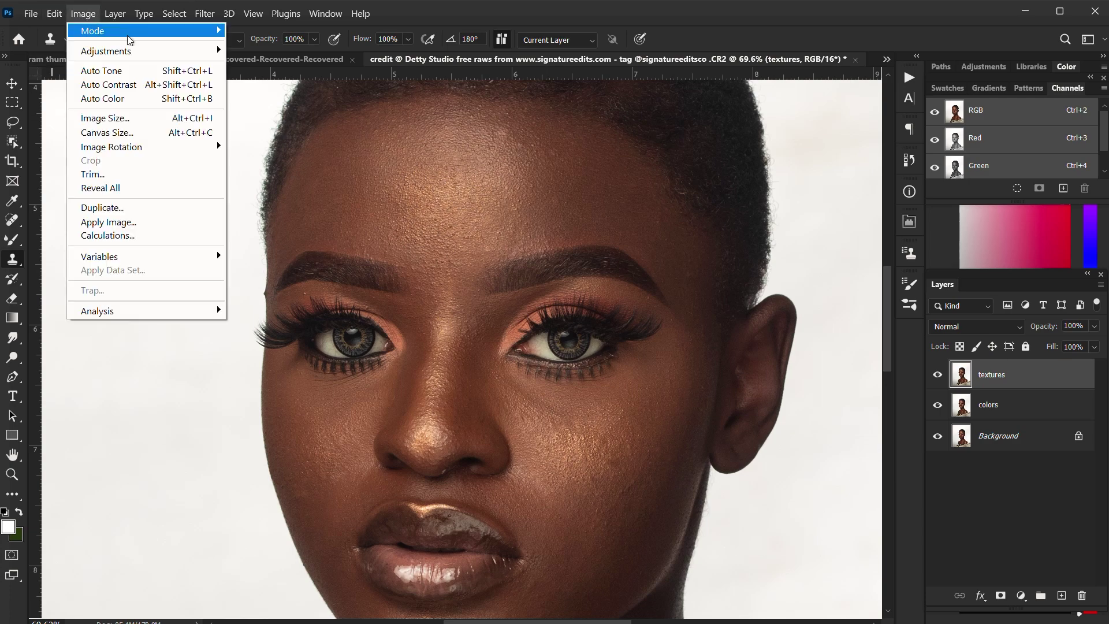
mouse_move(221, 33)
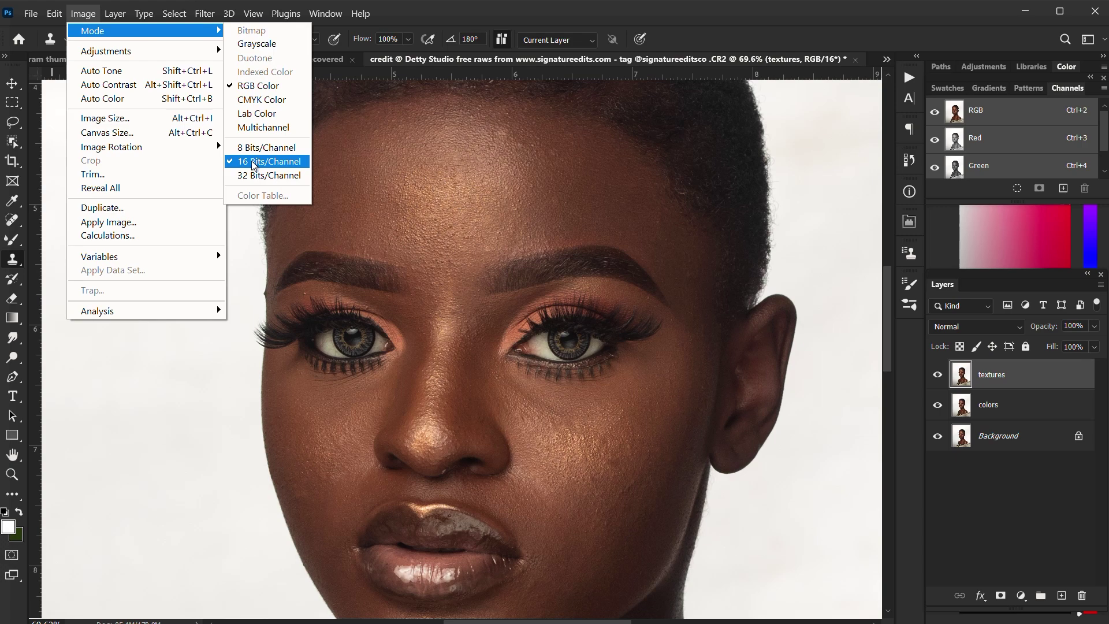
left_click(155, 225)
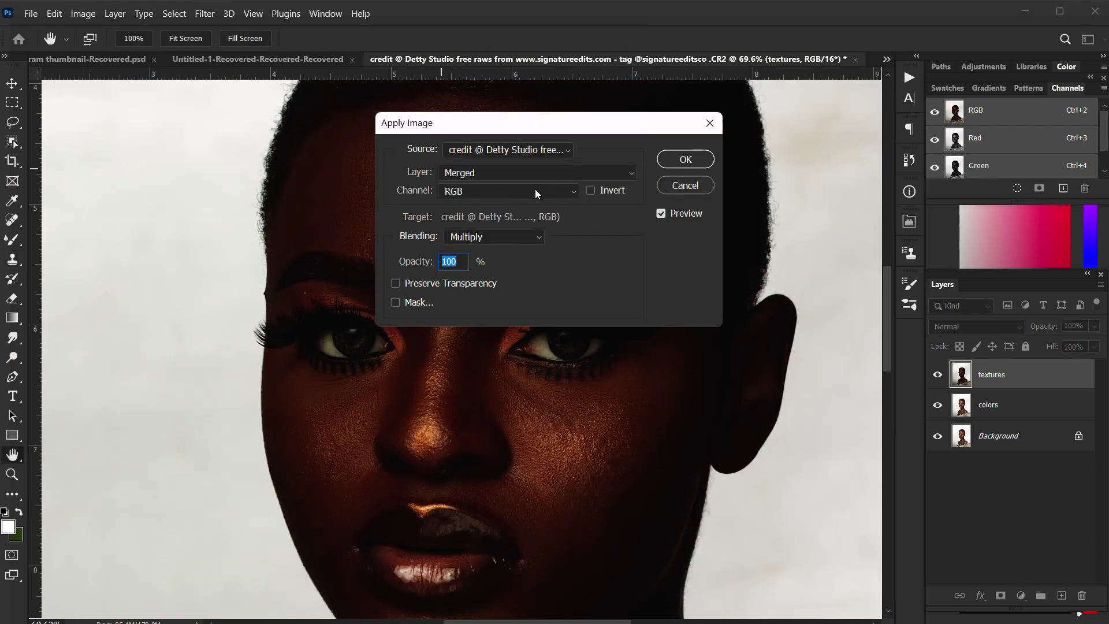
left_click(575, 174)
left_click(499, 228)
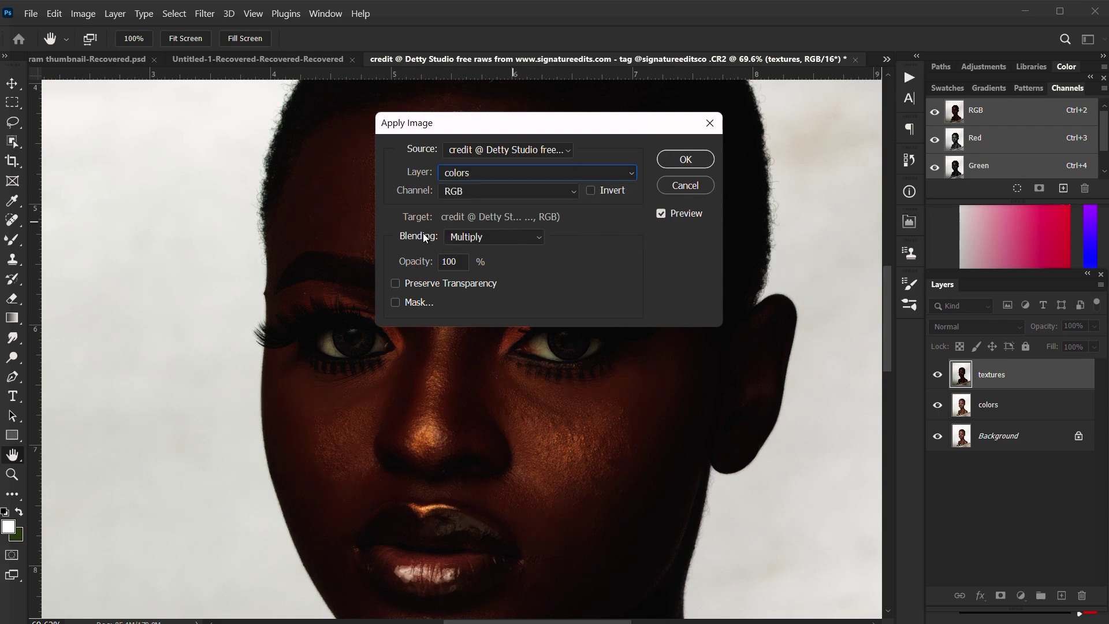
left_click(523, 237)
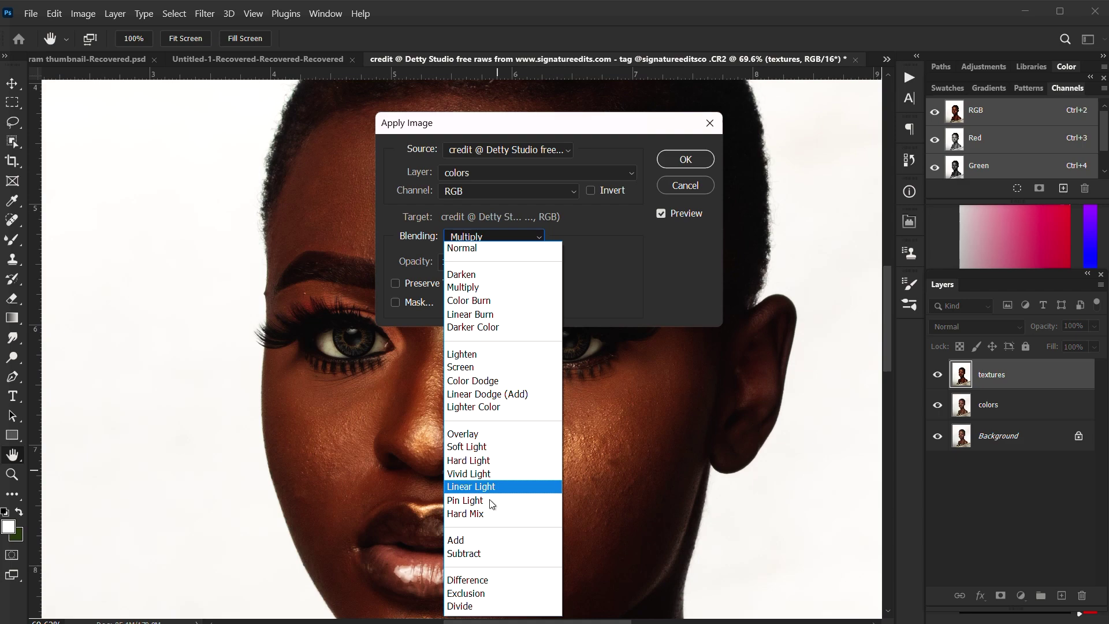
left_click(487, 541)
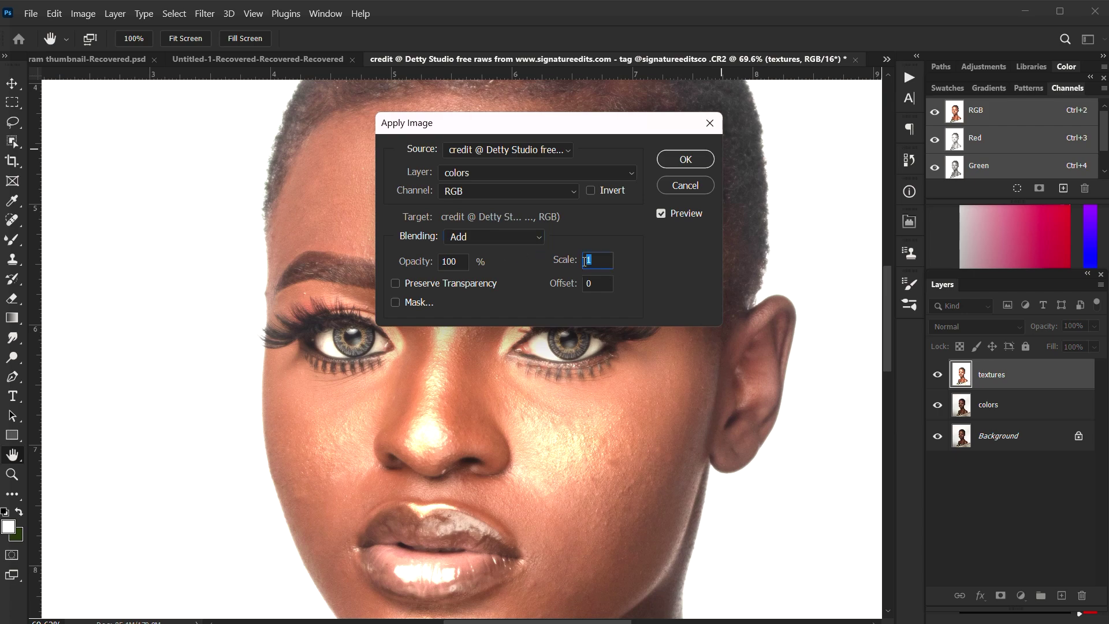
type("2")
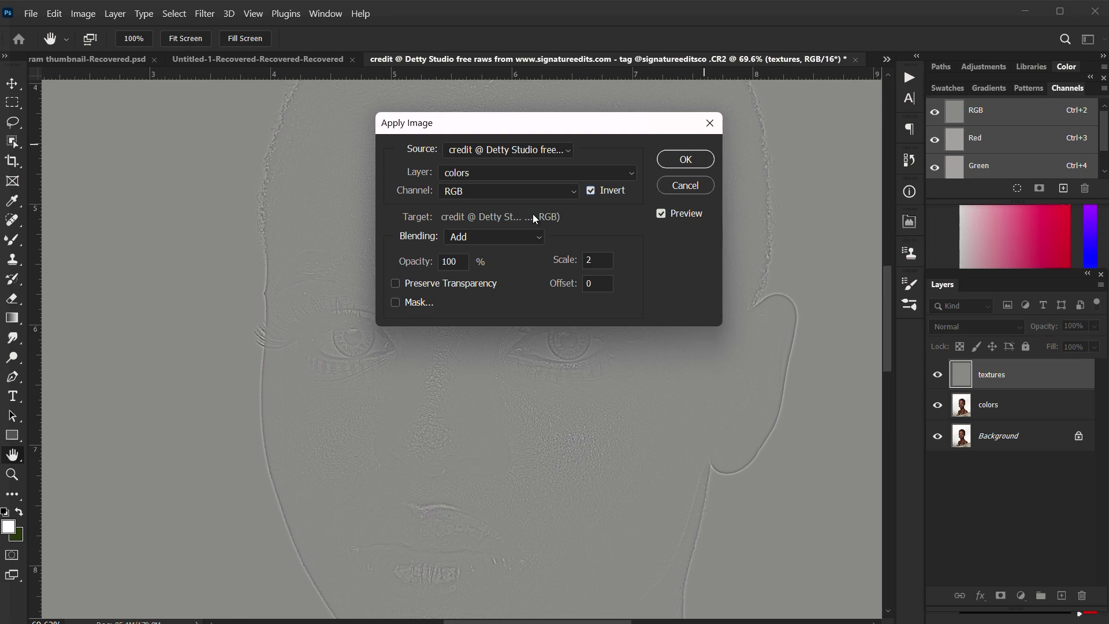
- Try Subtract blending with scale 2, offset 128 and Invert disabled in the Apply Image settings
left_click(513, 242)
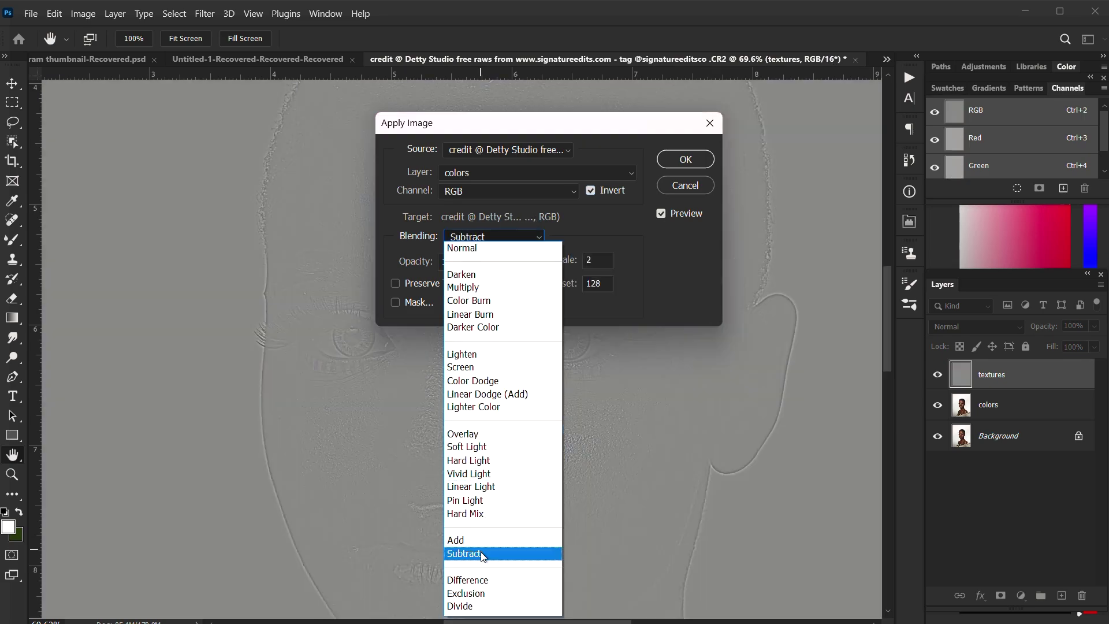
left_click(482, 547)
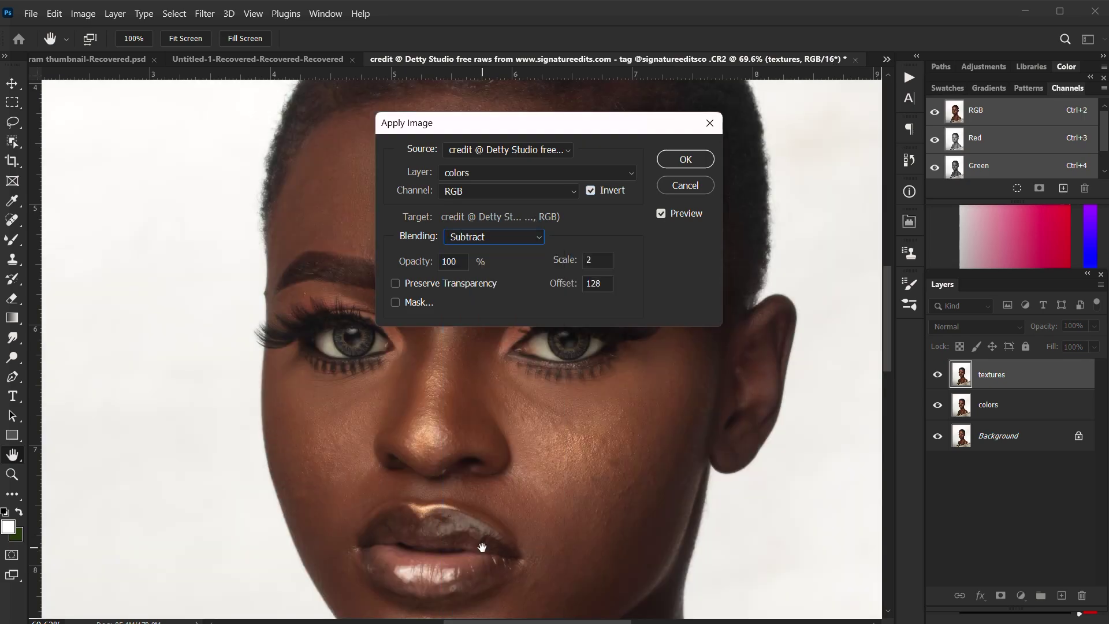
left_click(591, 191)
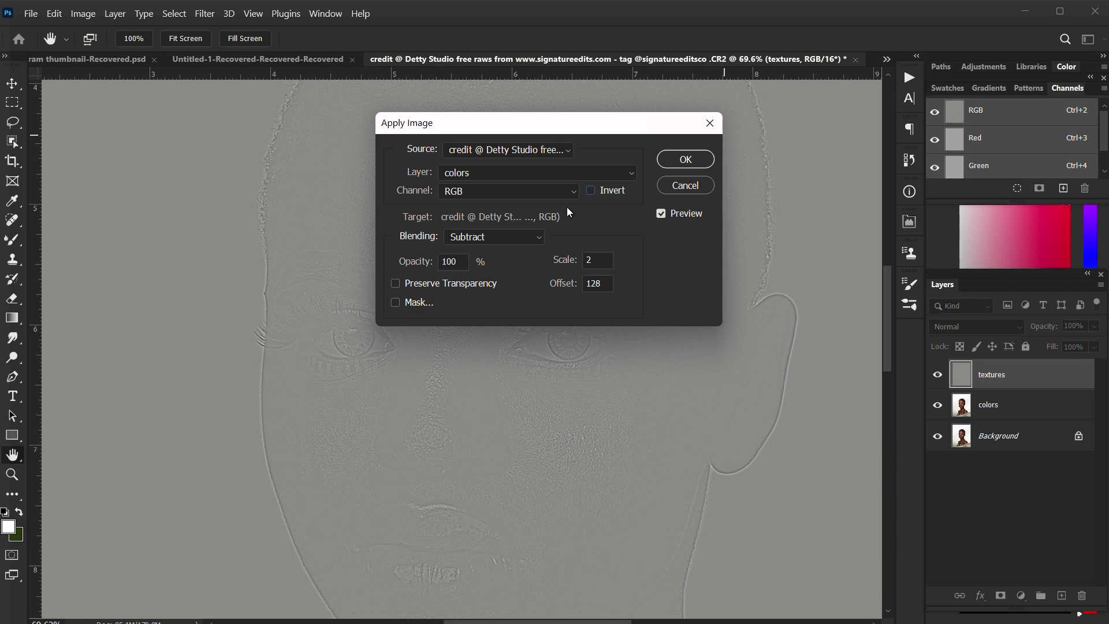
- Apply the colors layer to textures using Add blending with Invert enabled, scale 2 and offset 0
left_click(520, 243)
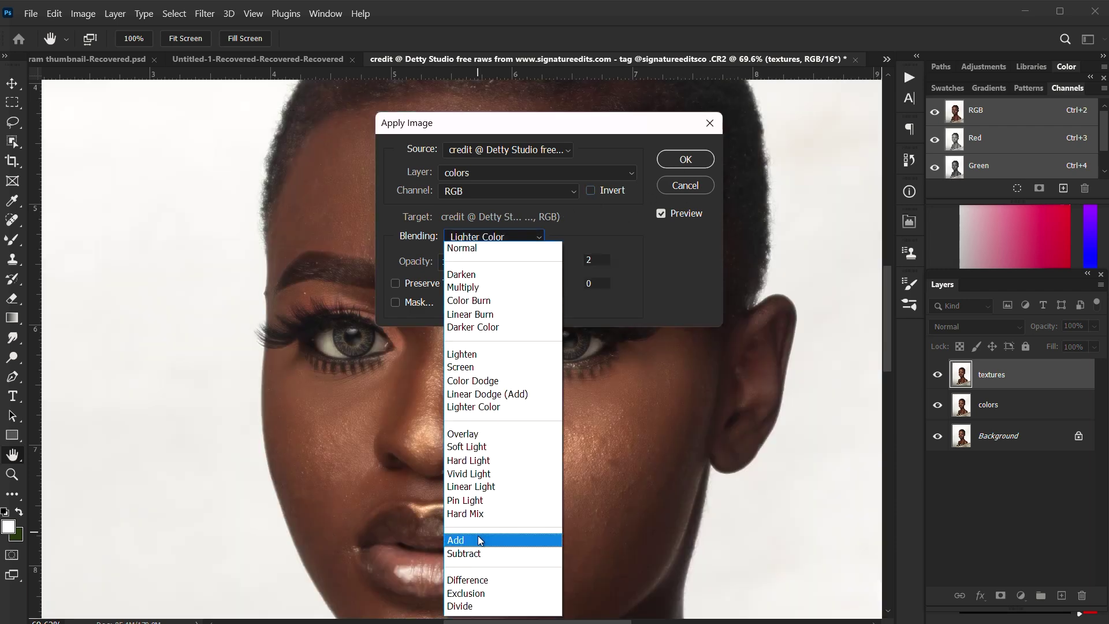
left_click(477, 529)
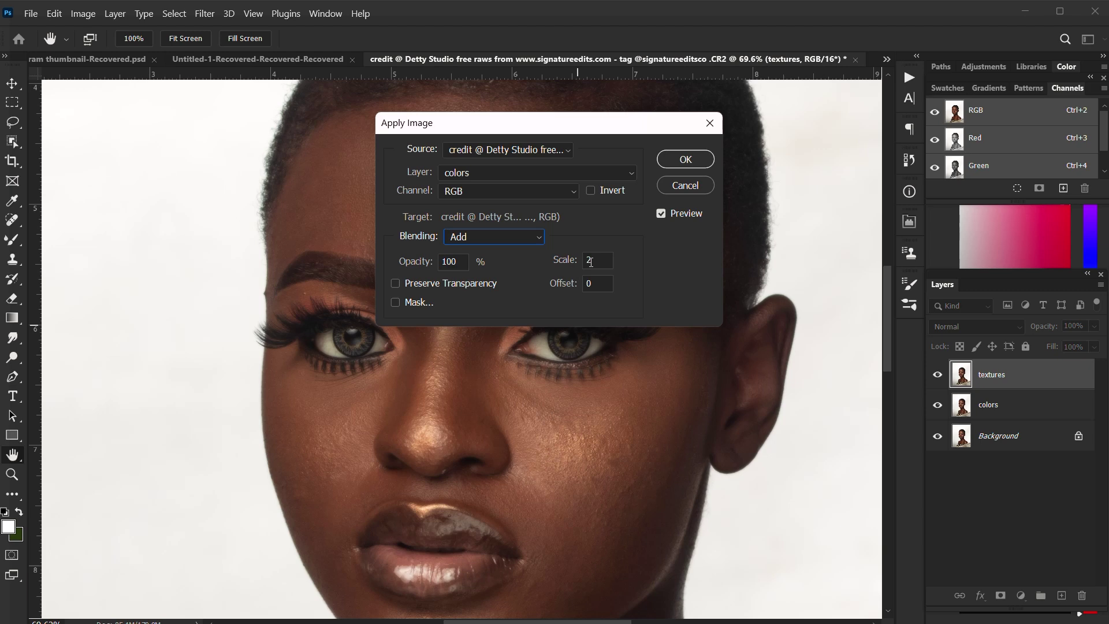
left_click(589, 191)
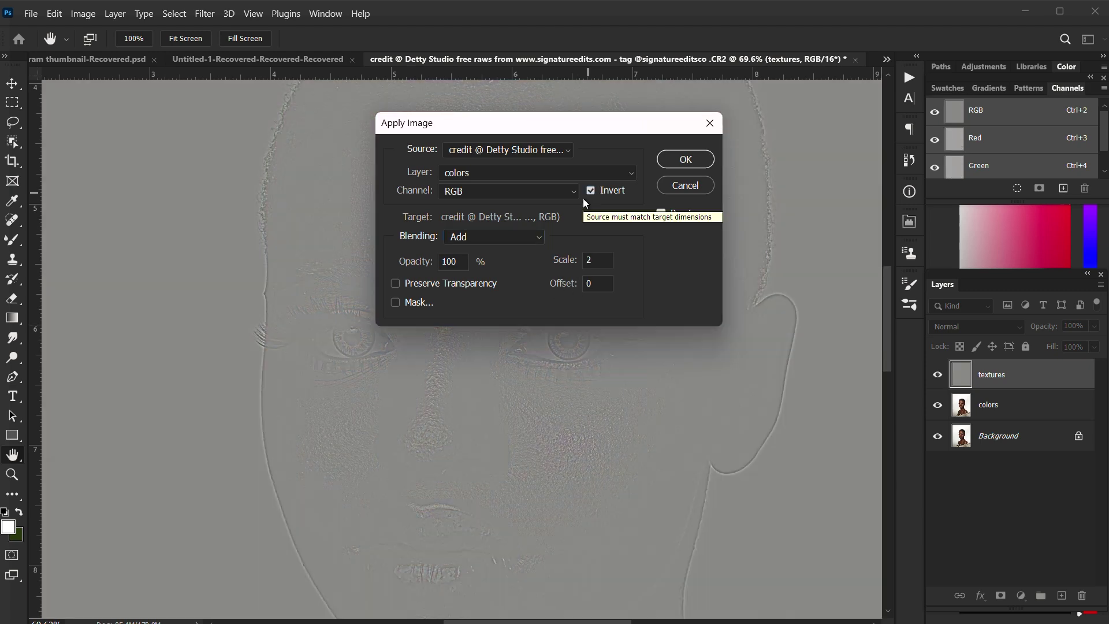
left_click(699, 160)
key("s")
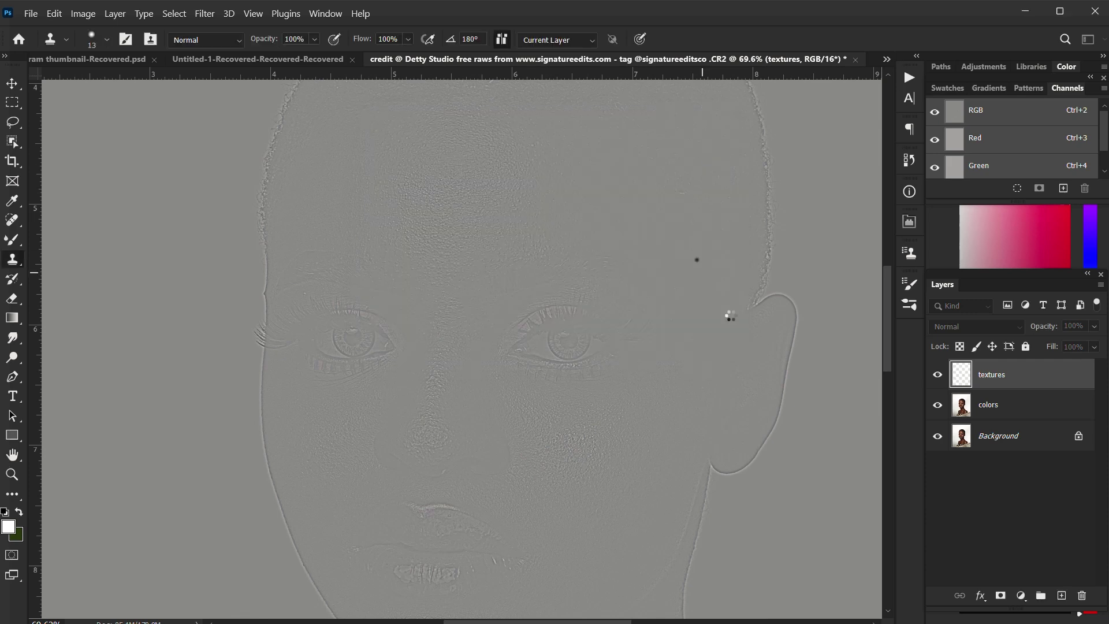
- Group the textures and colors layers, rename the group "F S" and expand it
left_click(1022, 405, "shift")
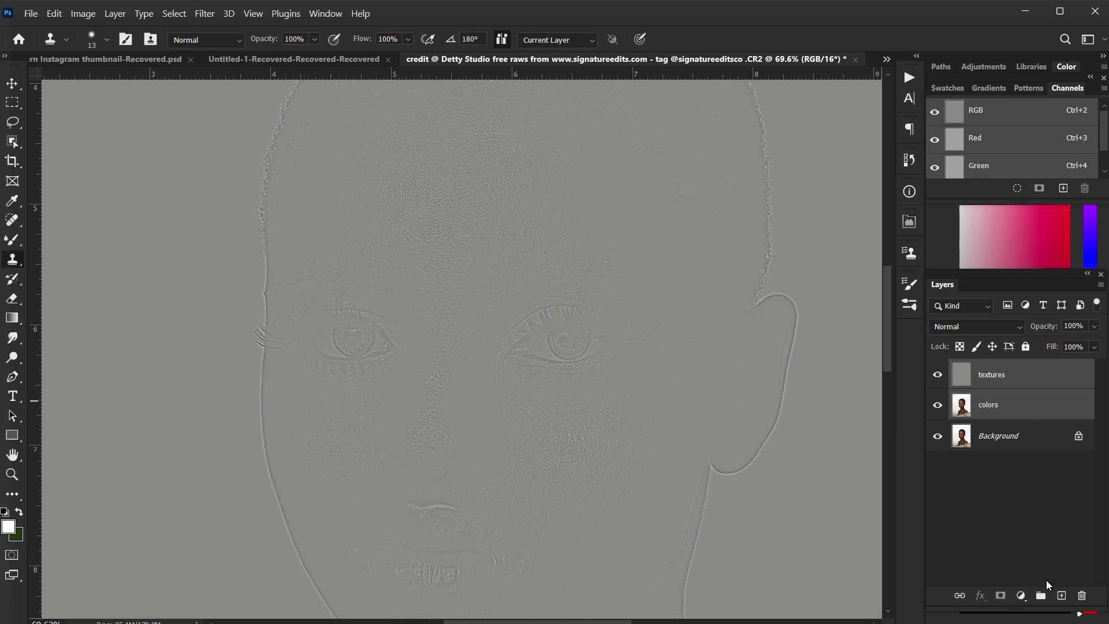
left_click(1041, 595)
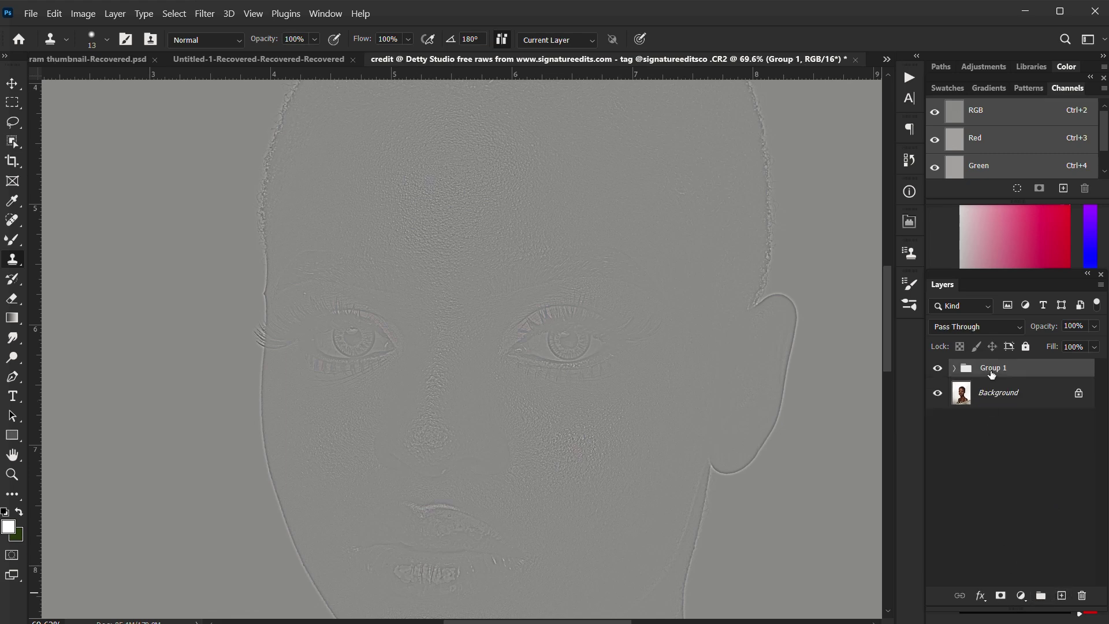
double_click(992, 368)
type("F S")
left_click(955, 369)
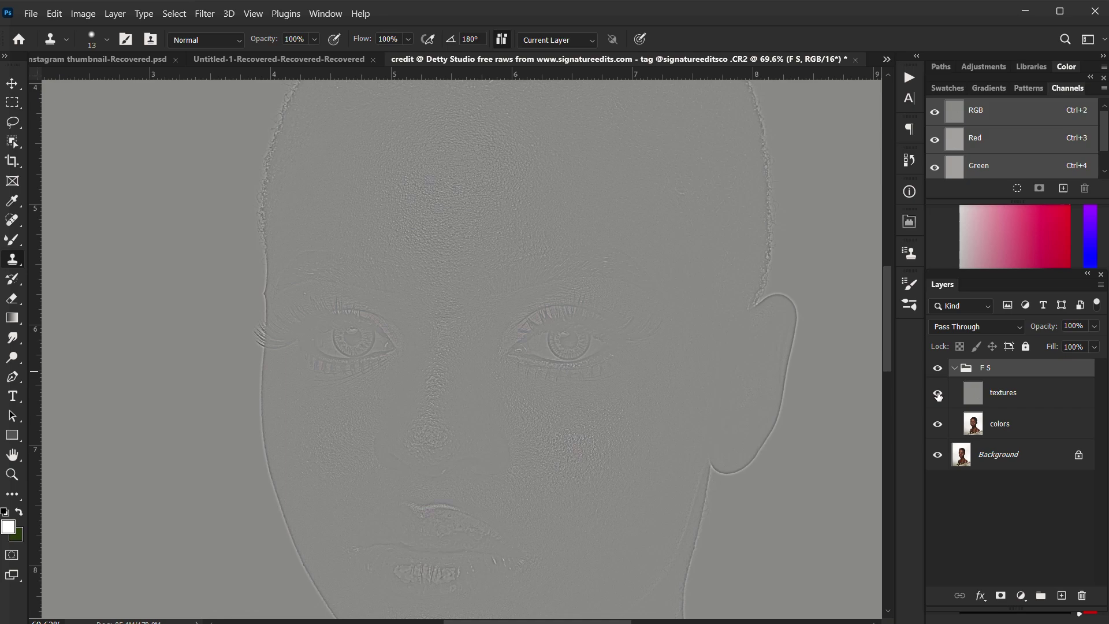
- Set the blend mode of the textures layer to Linear Light
left_click(1006, 396)
left_click(997, 328)
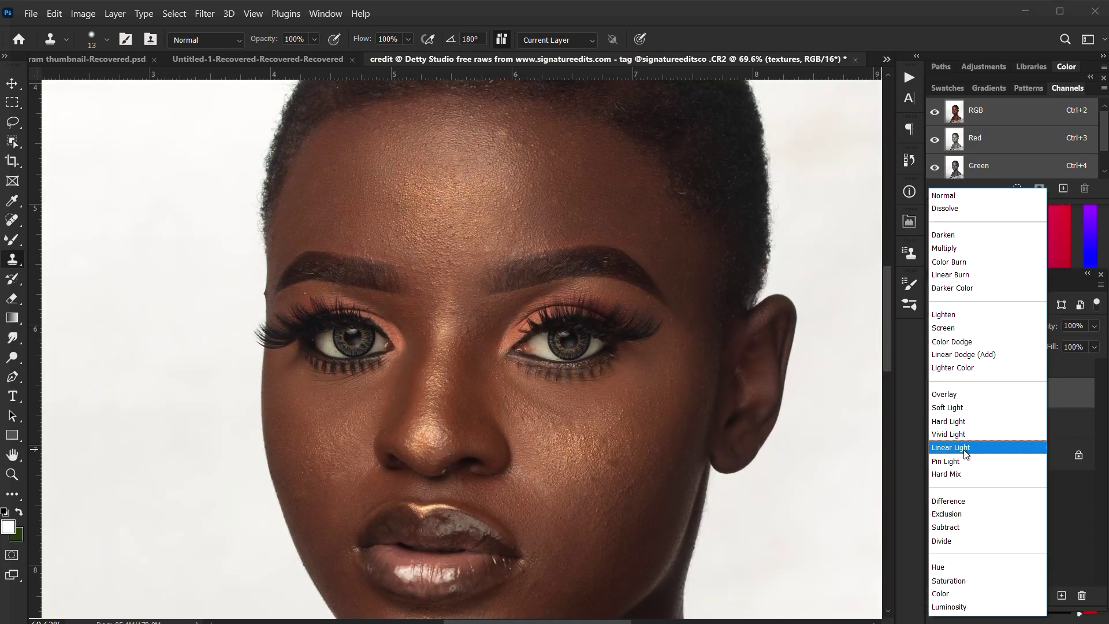
left_click(964, 448)
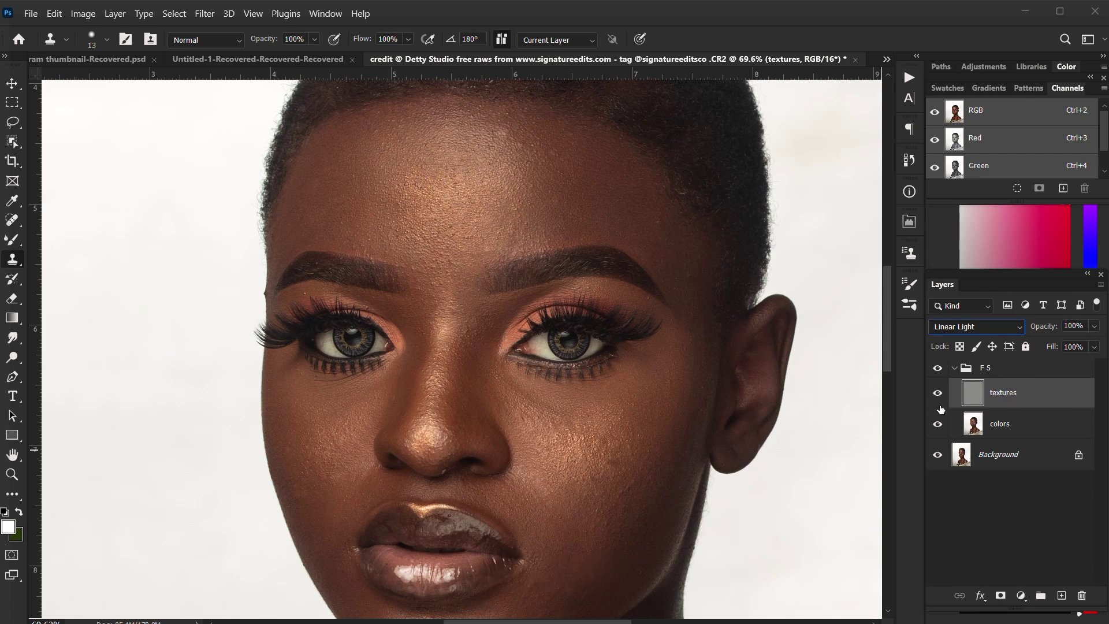
- Activate the colors layer and switch to the Mixer Brush Tool
left_click(1022, 429)
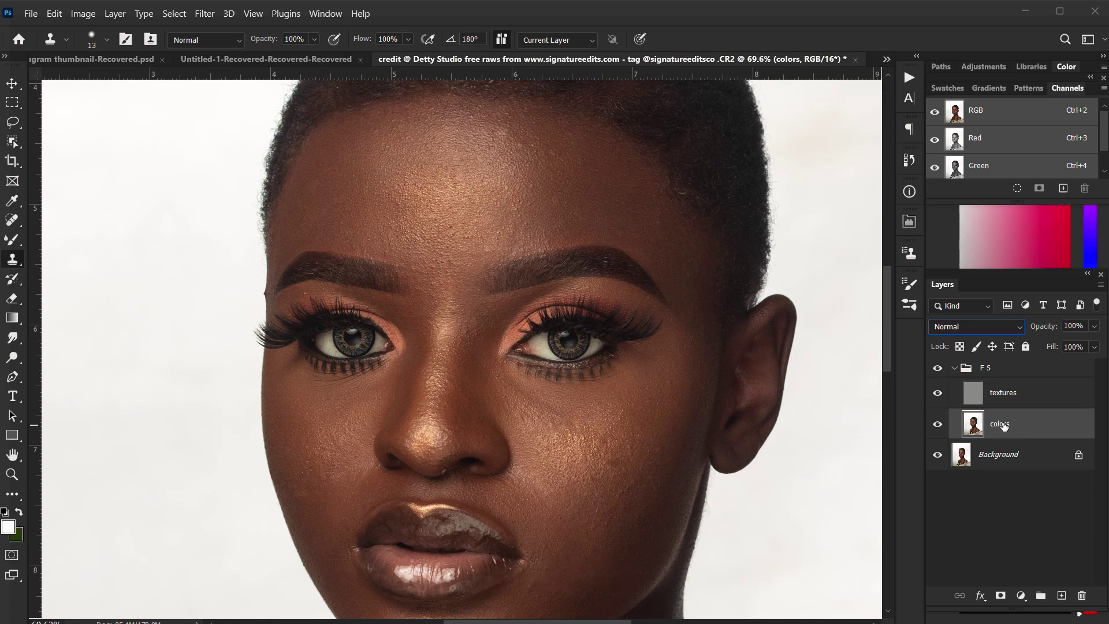
right_click(10, 261)
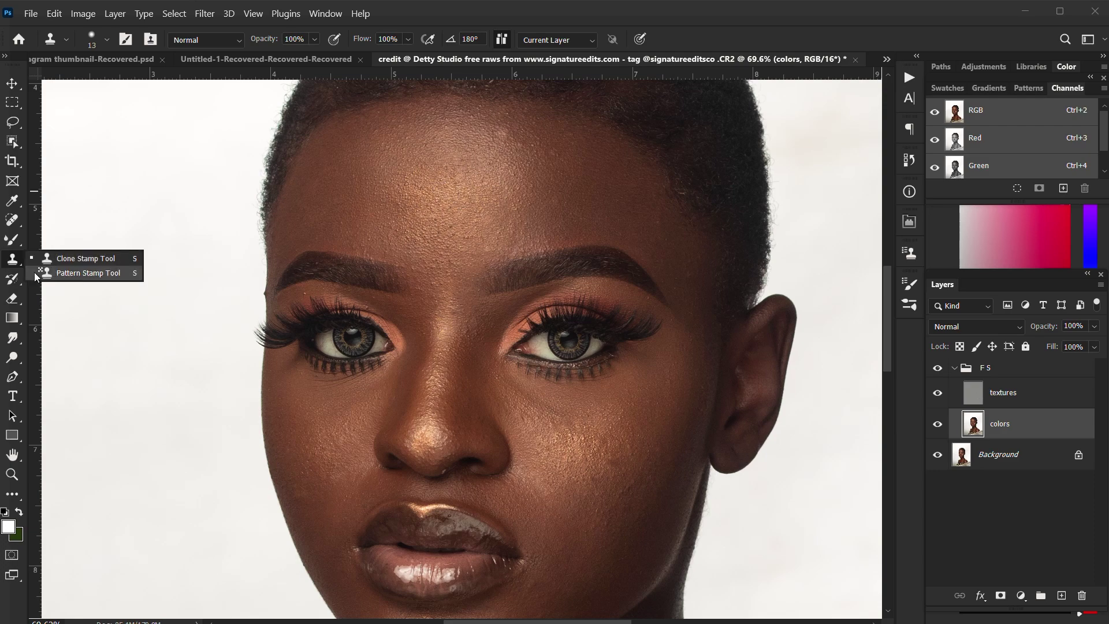
key("b")
right_click(11, 241)
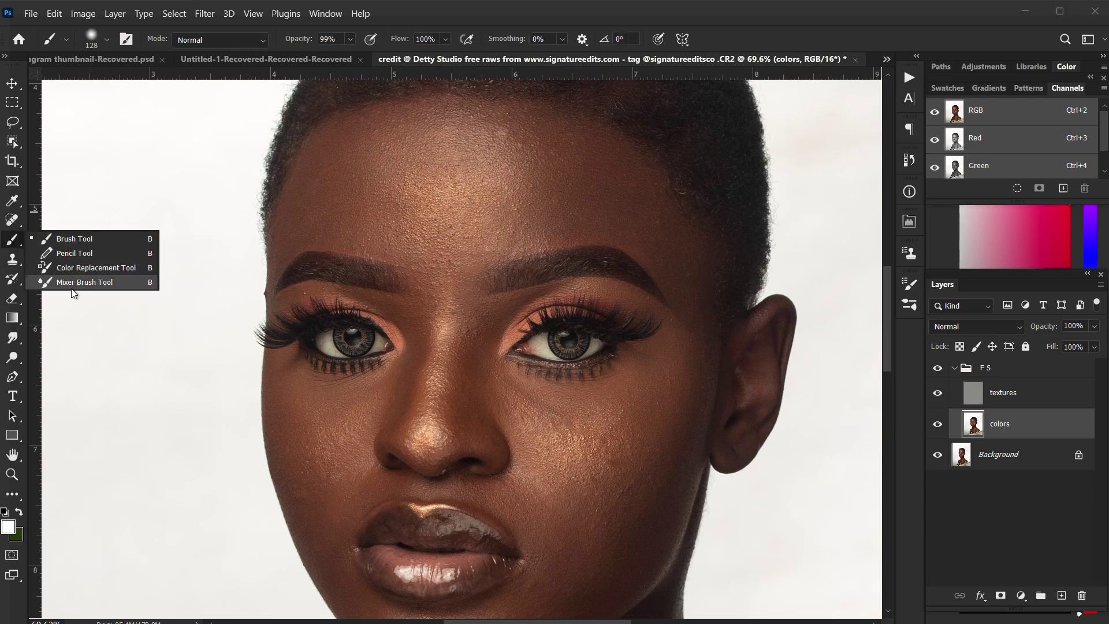
left_click(78, 283)
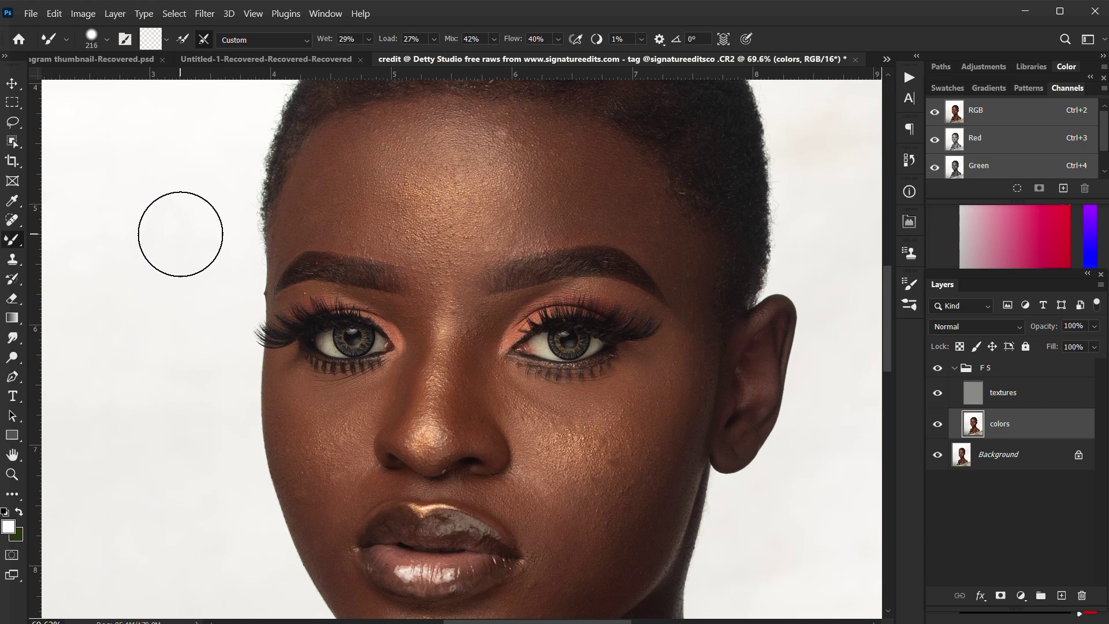
- Clean the mixer brush and set its size to 114 px with 1% hardness
left_click(167, 40)
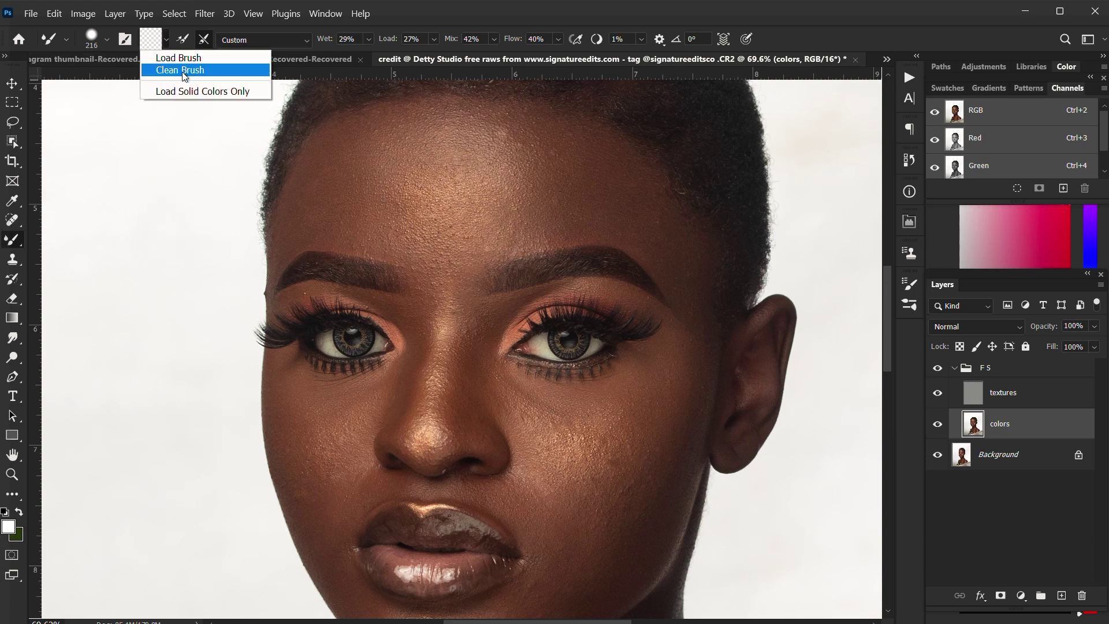
left_click(184, 71)
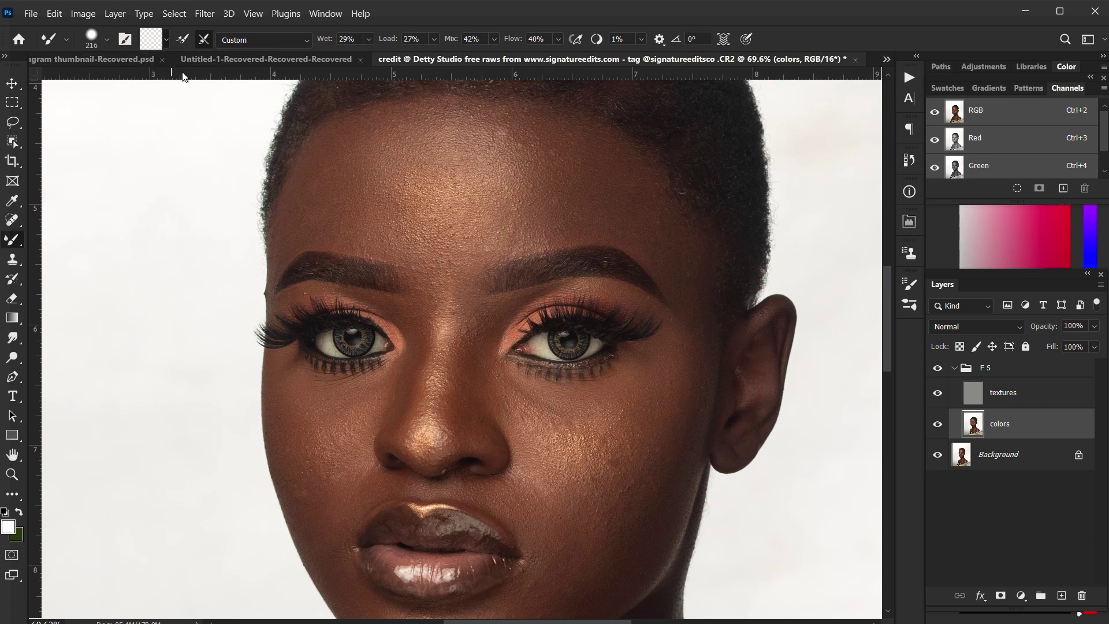
left_click(108, 39)
left_click_drag(133, 124, 84, 120)
left_click_drag(158, 88, 134, 88)
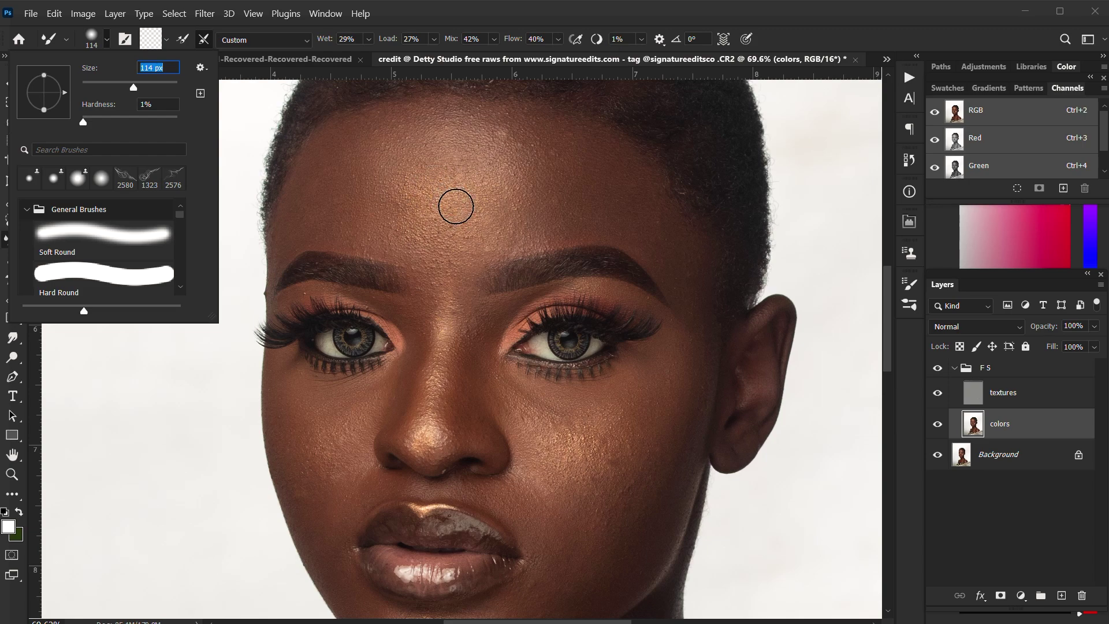
left_click(680, 36)
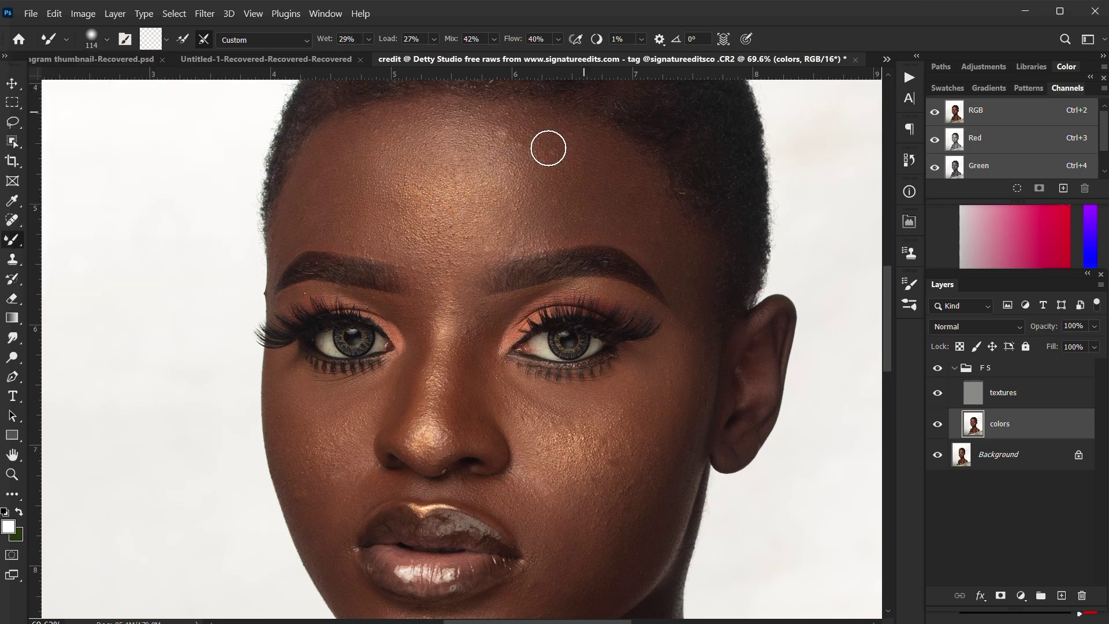
- Enlarge the Mixer Brush to 186 px for blending the forehead tones on the colors layer
scroll(444, 259, "down", 5)
scroll(442, 258, "down", 2)
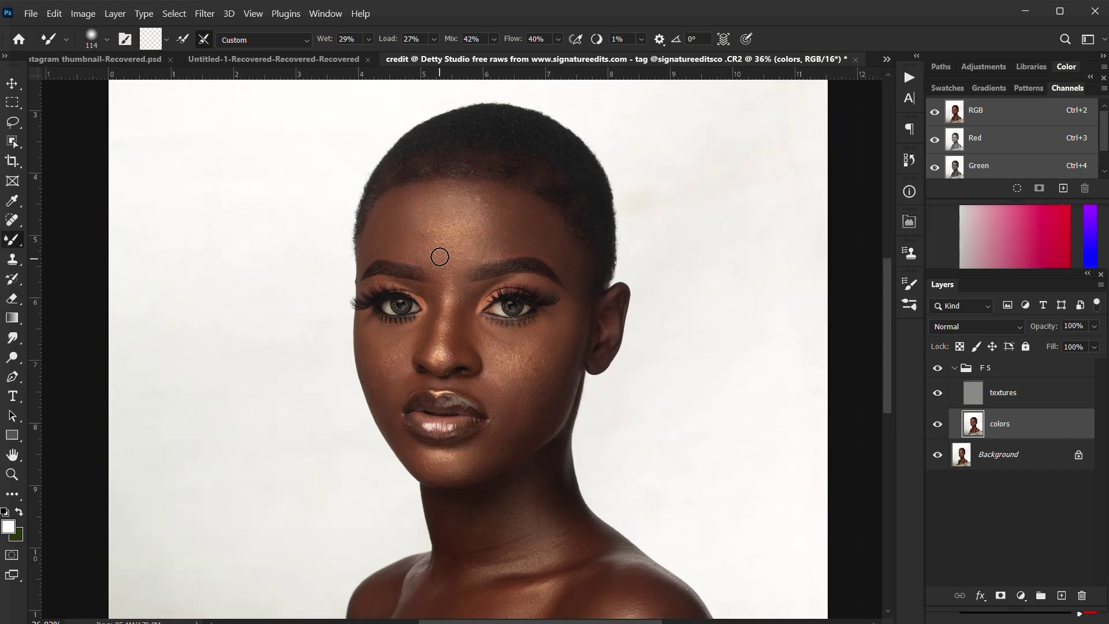
scroll(458, 219, "down", 1)
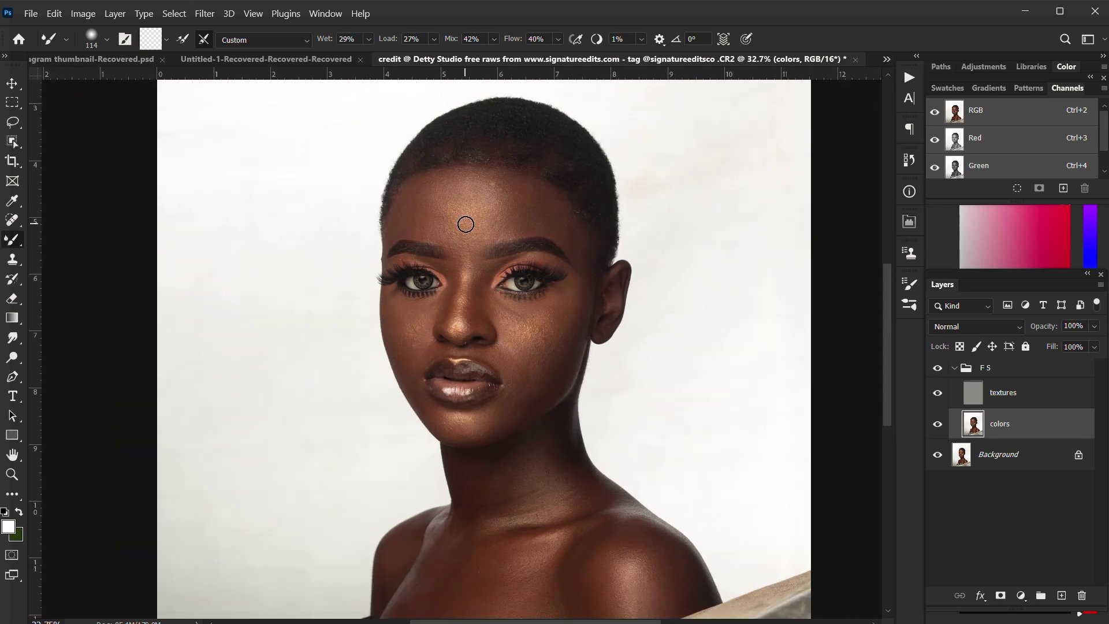
scroll(466, 225, "down", 1)
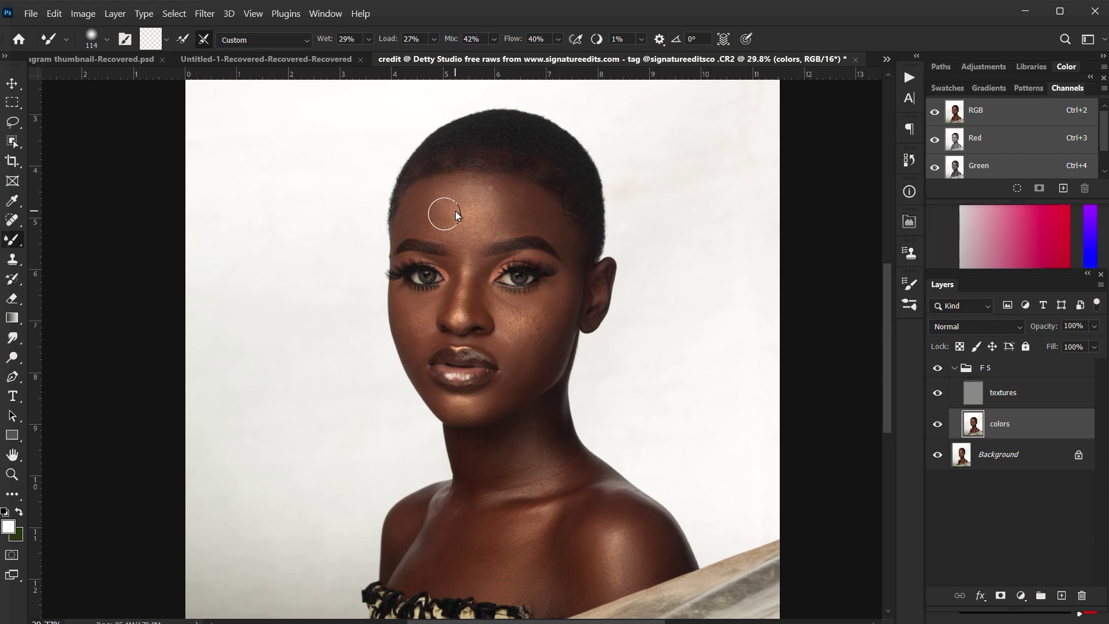
left_click_drag(444, 214, 456, 212)
scroll(413, 225, "up", 1)
scroll(411, 227, "up", 10)
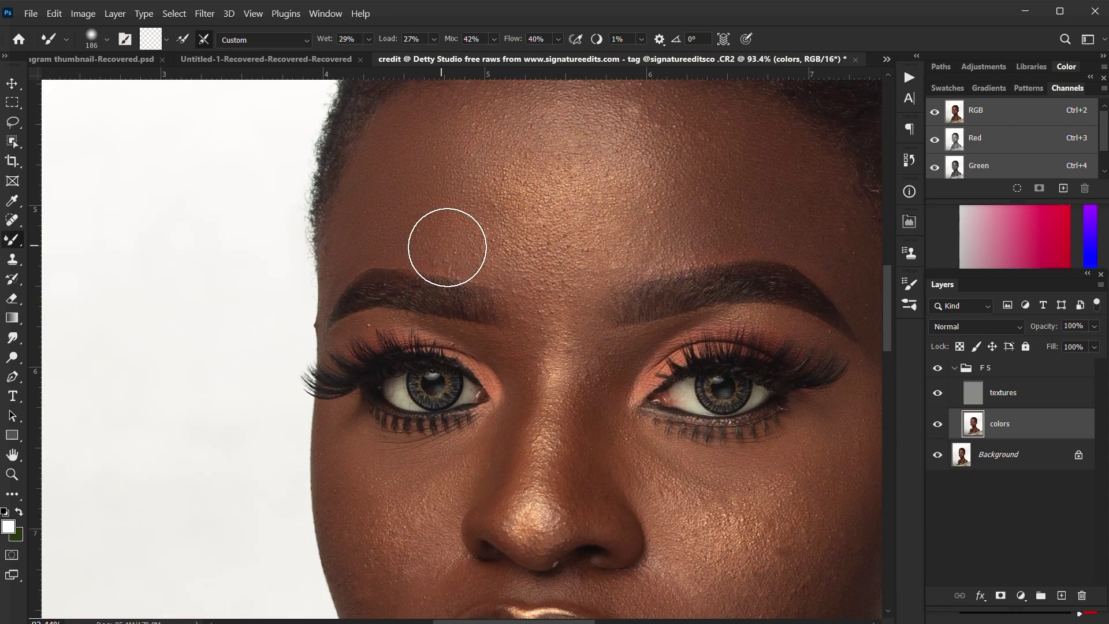
- Blend the forehead highlight above the image-left eyebrow on the colors layer, using brush sizes of about 144 to 167 px
scroll(393, 236, "down", 1)
scroll(392, 235, "down", 9)
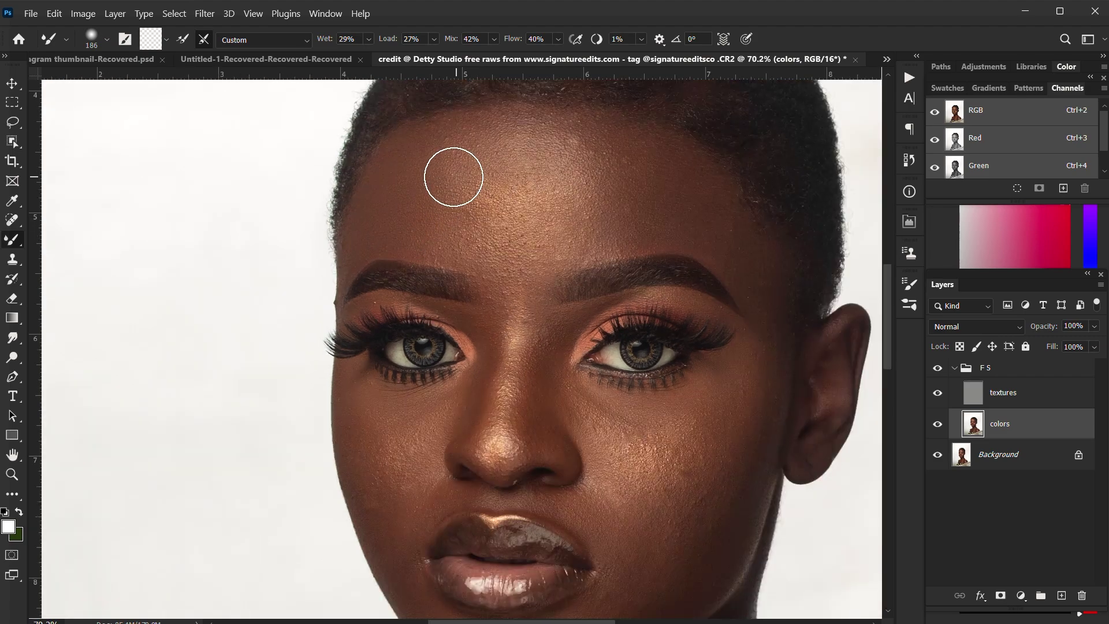
left_click_drag(452, 184, 442, 166)
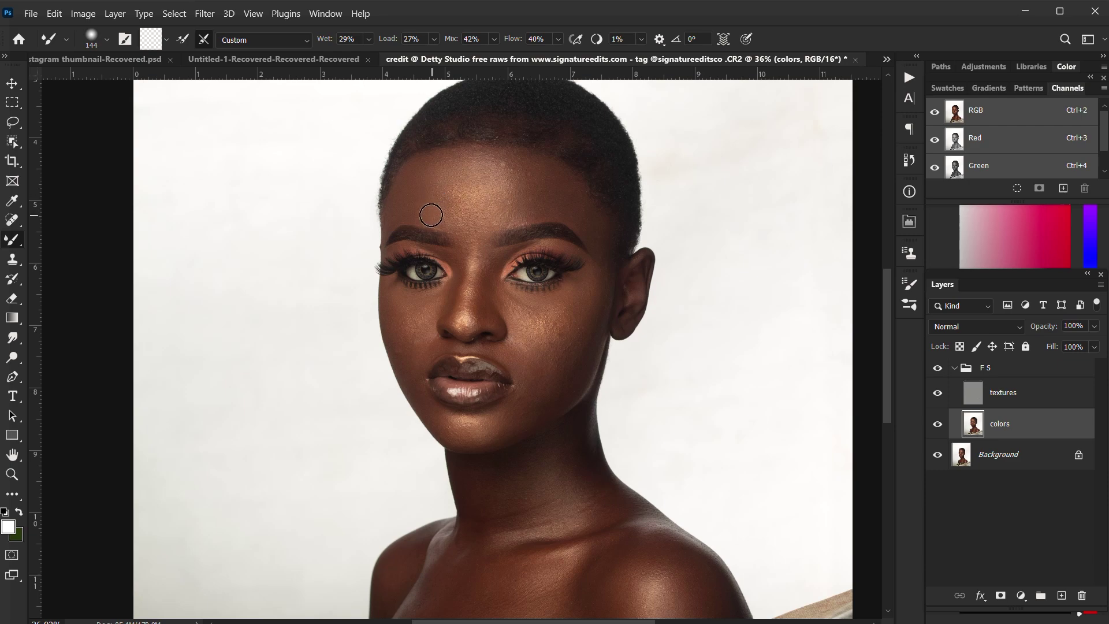
scroll(454, 218, "up", 2)
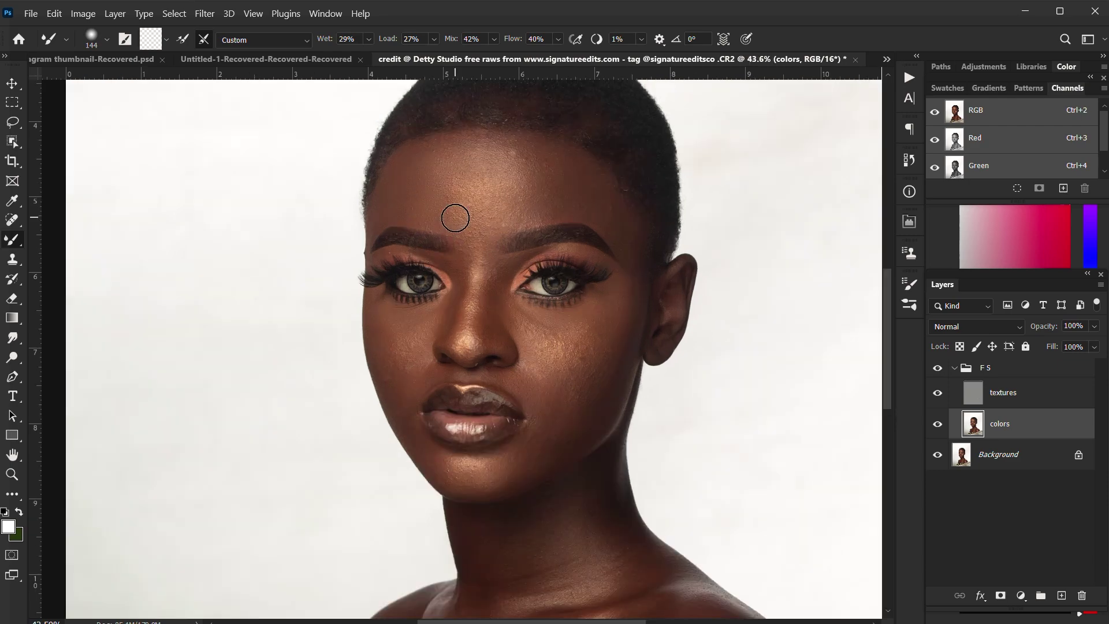
scroll(455, 218, "down", 1)
scroll(463, 217, "down", 2)
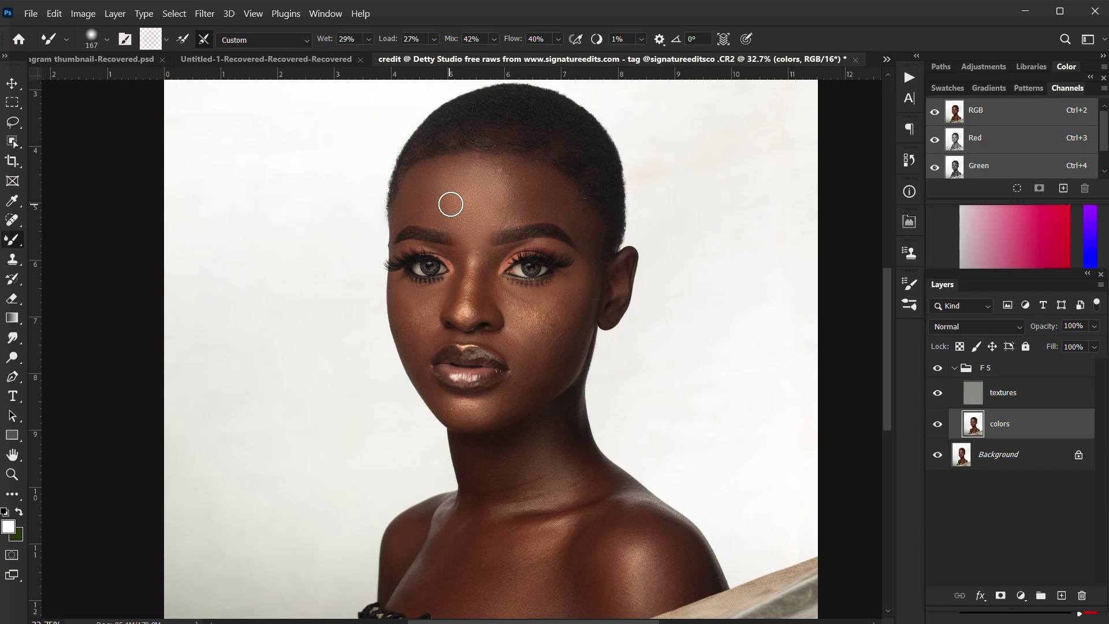
- Smooth the middle and image-right side of the forehead with a 133 to 139 px brush, toggling the F S group's visibility to compare
scroll(454, 194, "up", 9)
left_click_drag(578, 189, 583, 206)
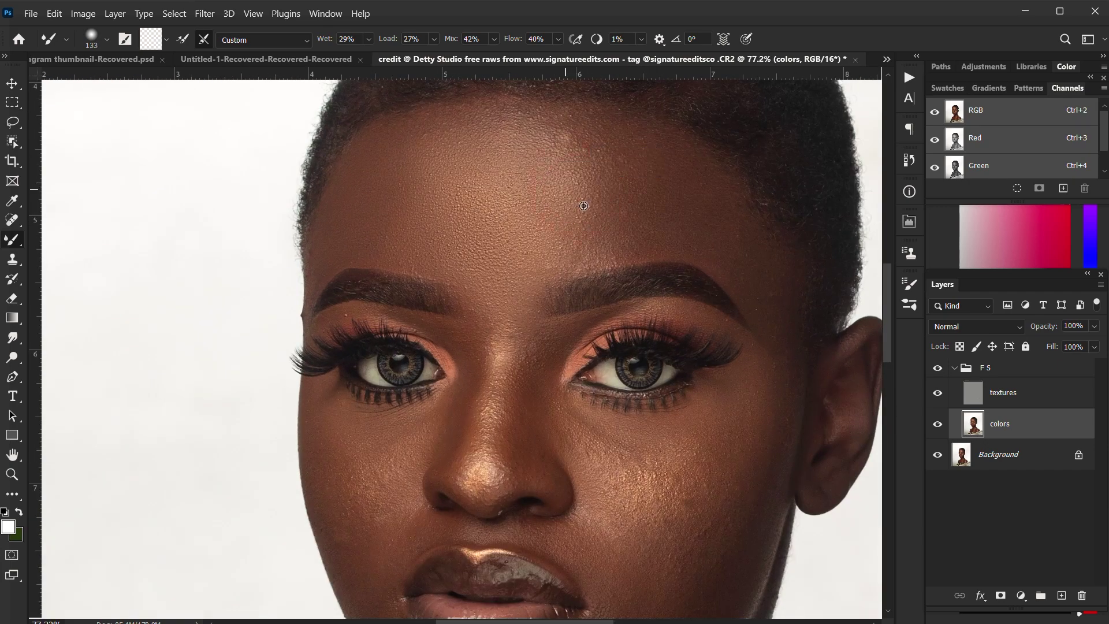
left_click(938, 368)
left_click(938, 368)
left_click_drag(552, 169, 569, 168)
scroll(548, 169, "down", 5)
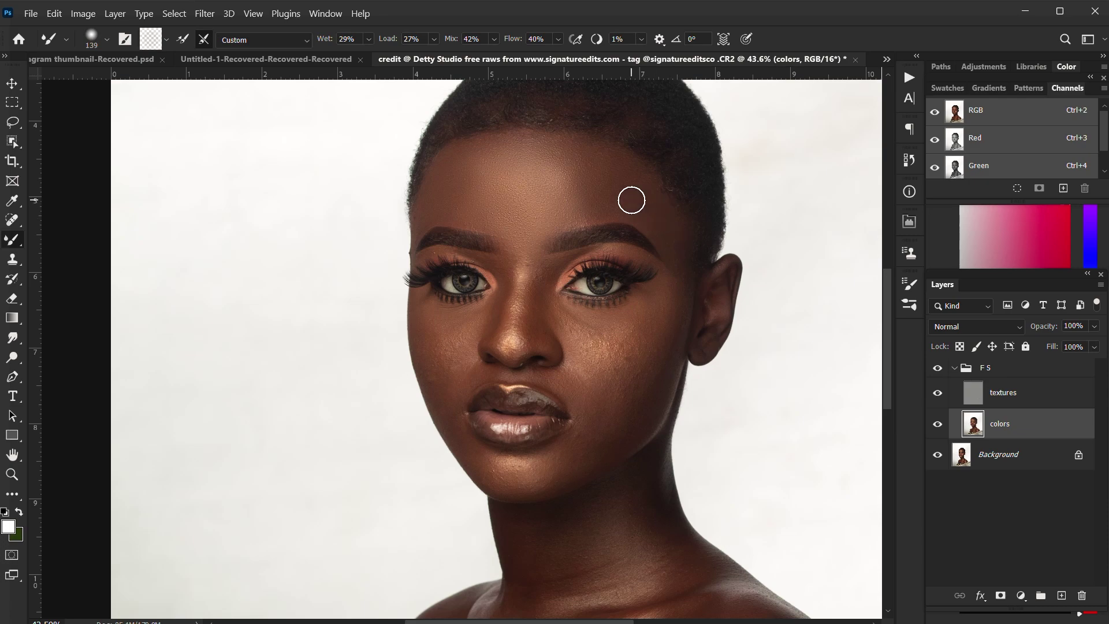
- Reduce the Mixer Brush to 64 px and blend the skin along the top of the image-right eyebrow
scroll(627, 230, "up", 6)
left_click_drag(685, 213, 662, 210)
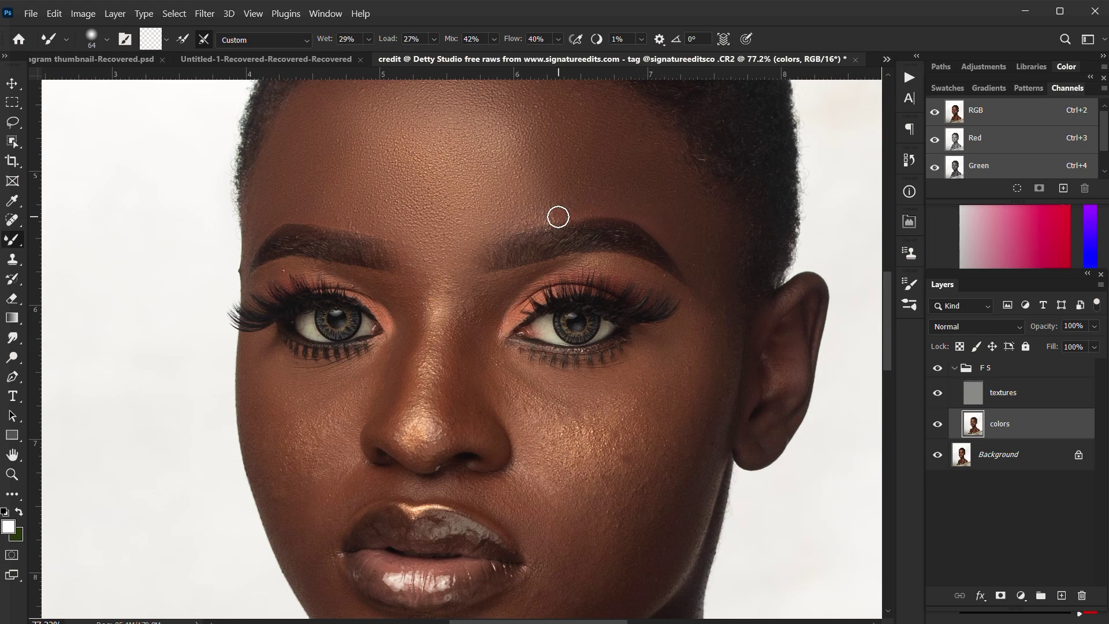
scroll(622, 249, "down", 2)
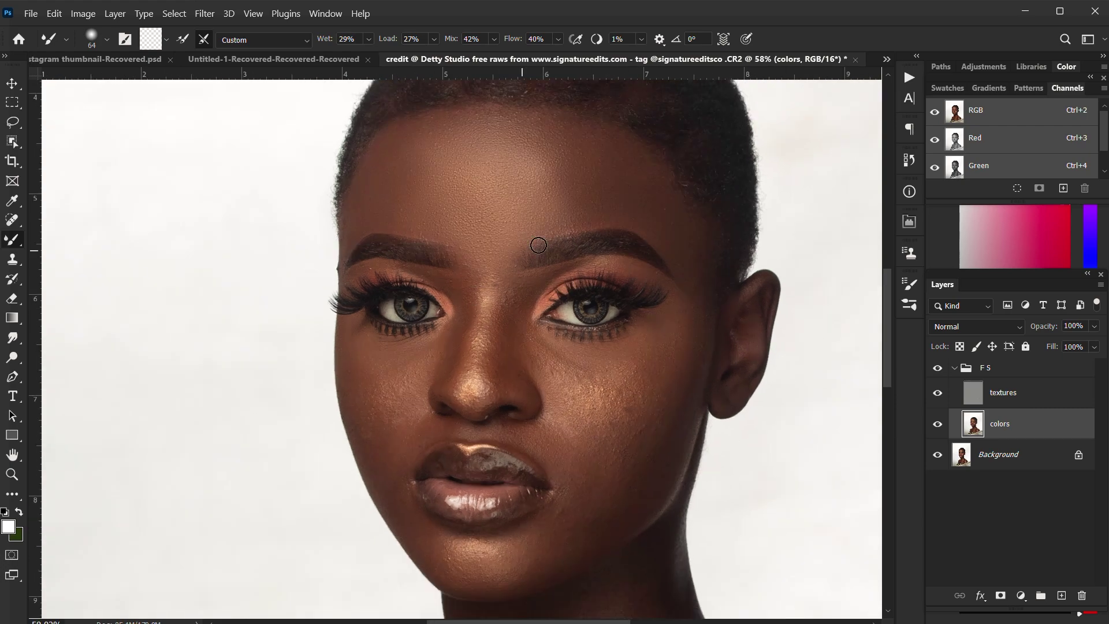
scroll(539, 245, "down", 1)
scroll(514, 254, "up", 4)
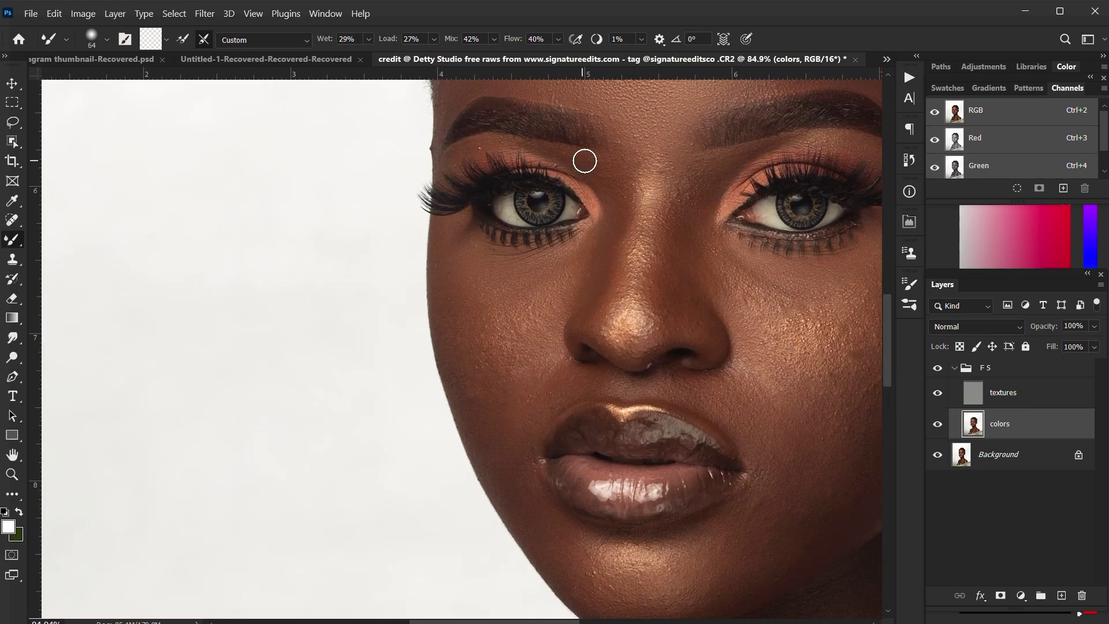
- Enlarge the Mixer Brush to 90 px and smooth the skin between the eyebrows
scroll(611, 160, "down", 1)
scroll(611, 160, "down", 2)
key("bracketright")
key("bracketright")
key("bracketright")
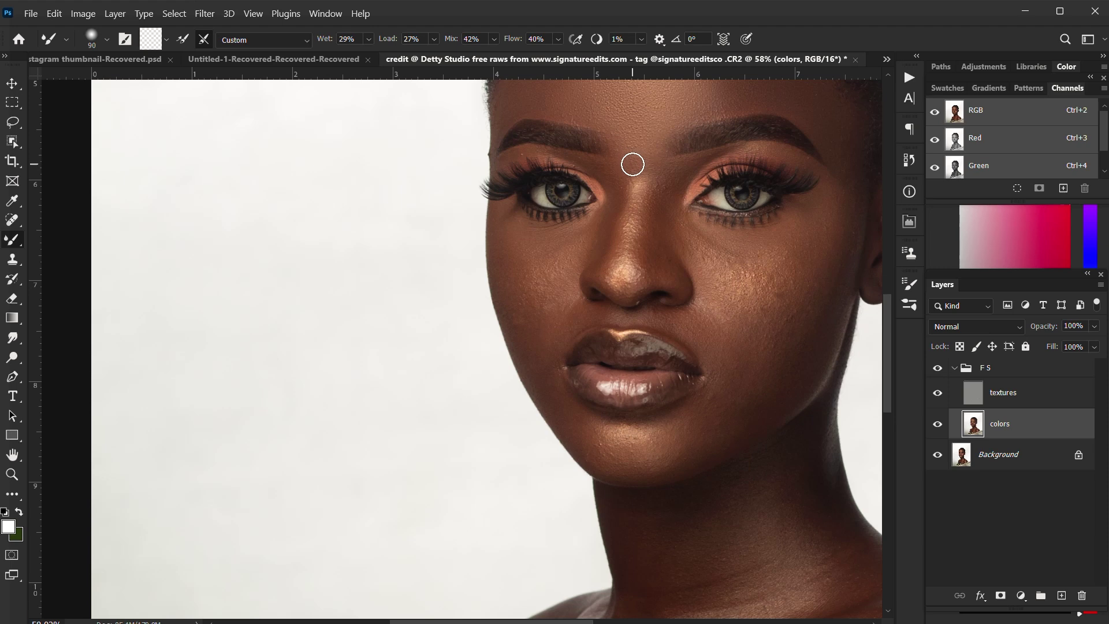
scroll(603, 176, "up", 2)
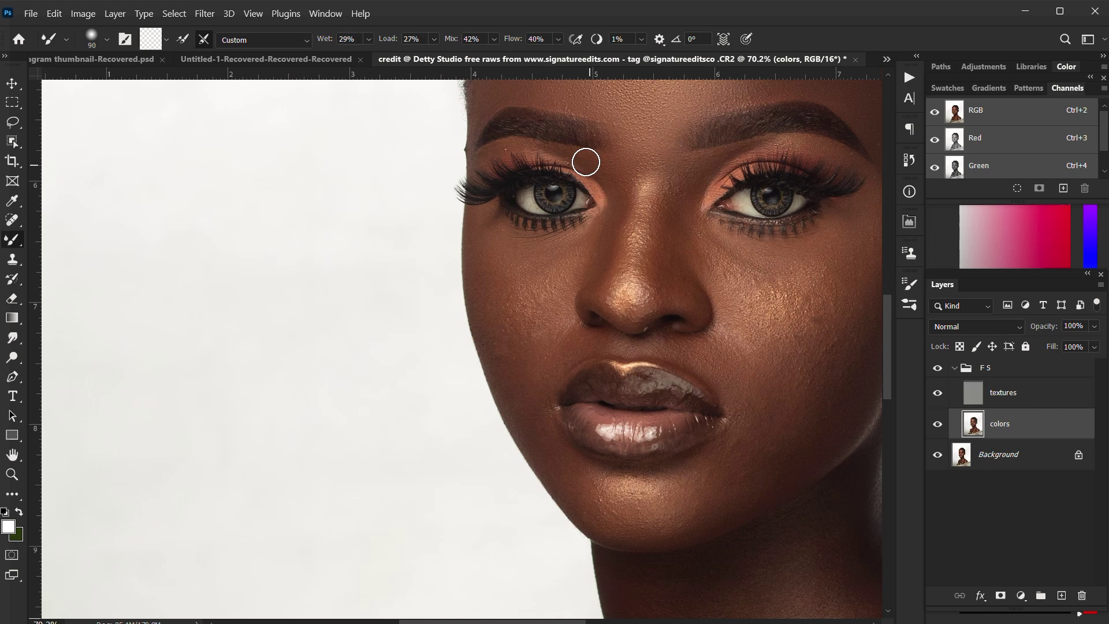
- Blend the skin between the image-left eye's inner corner and the nose bridge with a brush of about 43 px
left_click_drag(598, 165, 586, 162)
scroll(531, 151, "up", 3)
left_click_drag(560, 159, 565, 173)
scroll(565, 173, "down", 2)
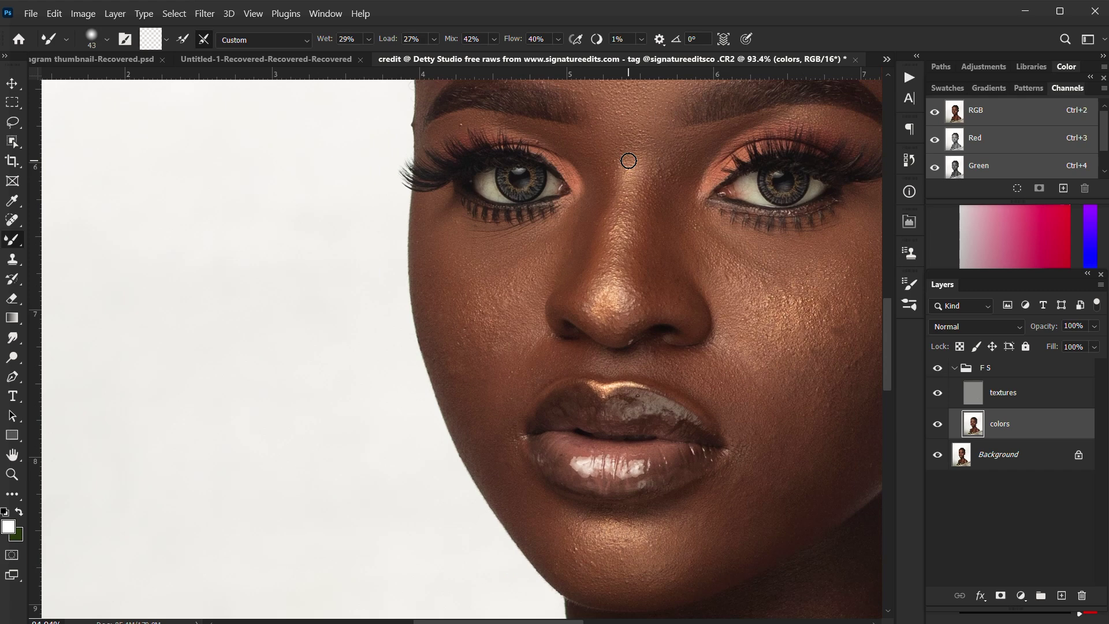
- Smooth the tones along the bridge and sides of the nose with a 90 px brush
scroll(632, 160, "down", 1)
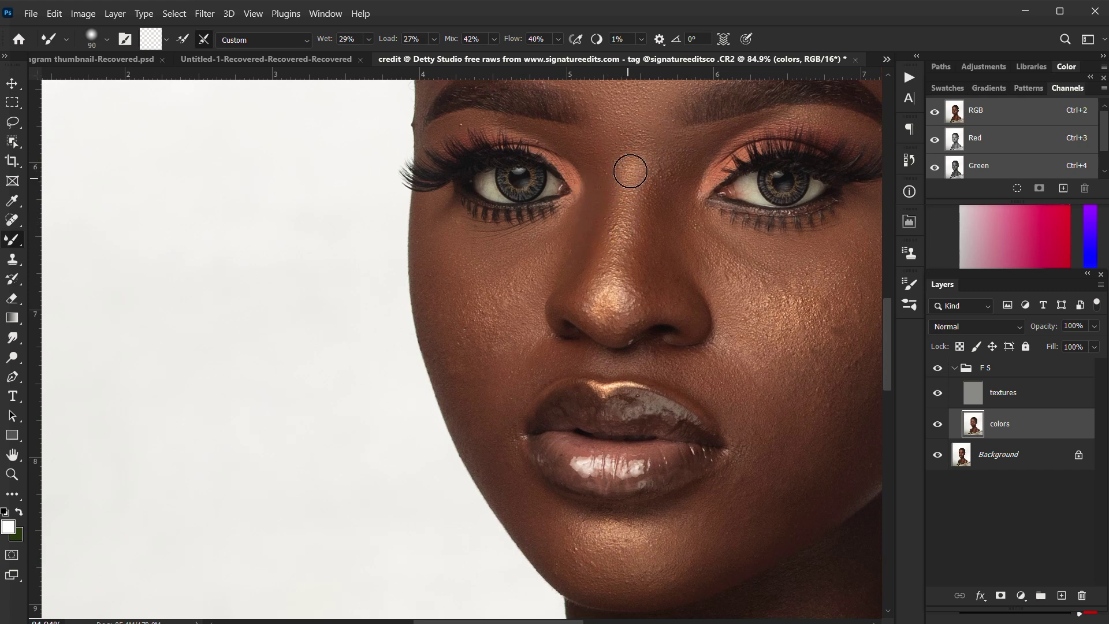
scroll(637, 226, "down", 2)
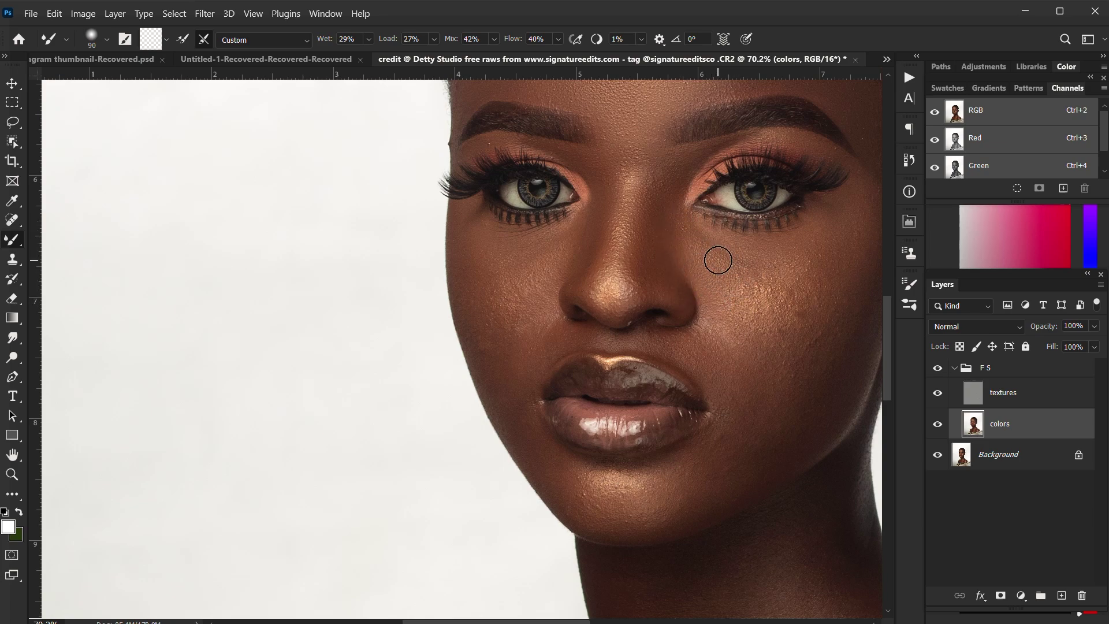
scroll(742, 244, "up", 2)
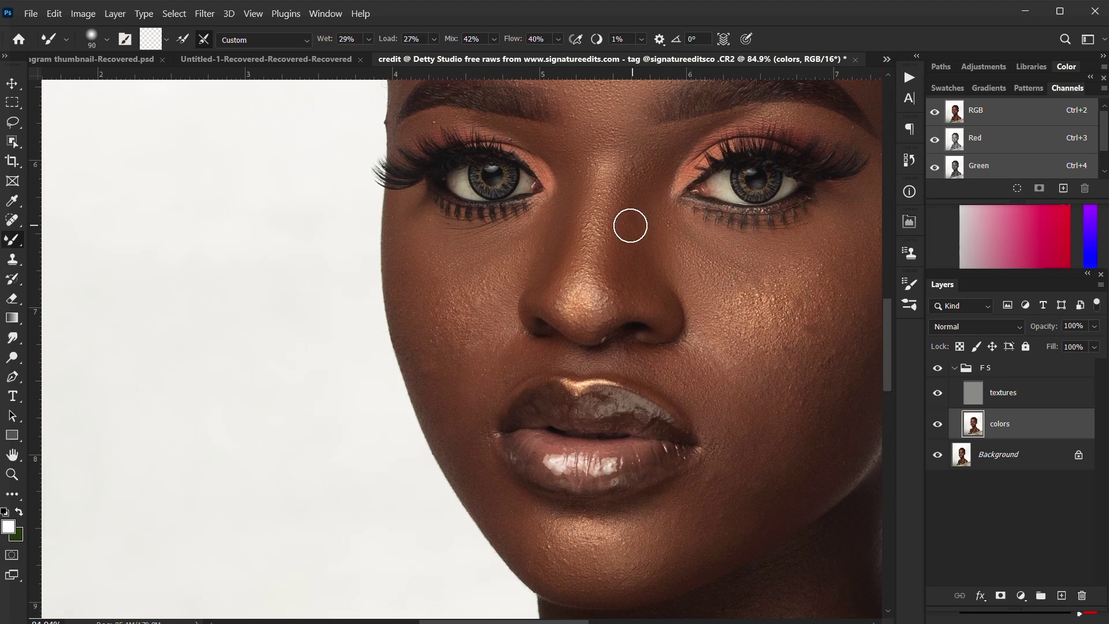
- Blend the skin around and beneath the image-right eye with a brush of about 70 to 86 px
left_click_drag(703, 182, 602, 203)
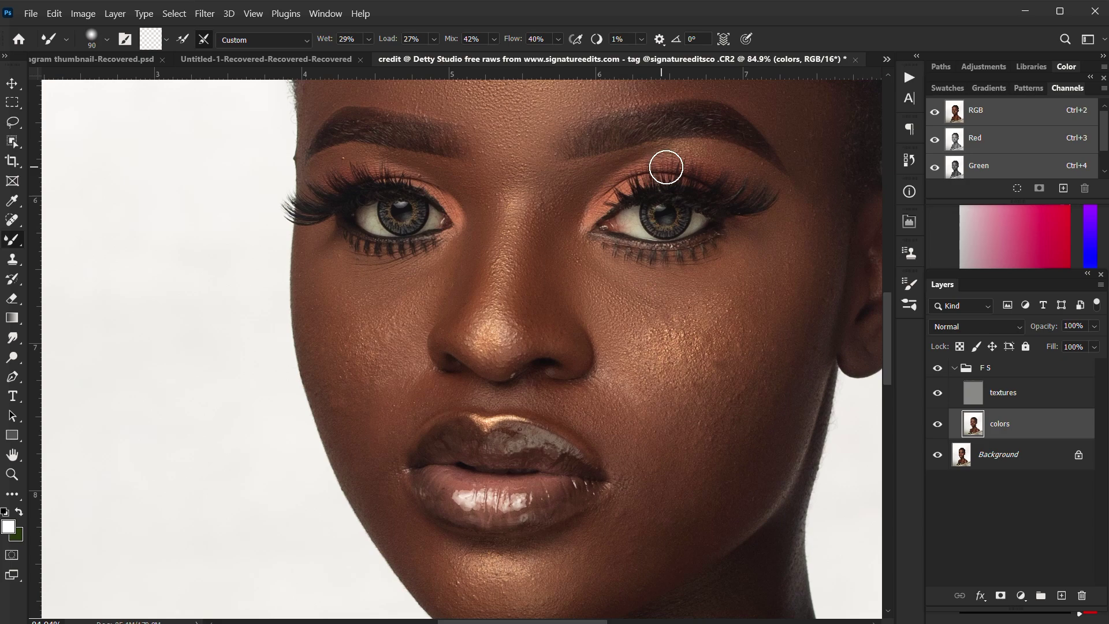
left_click_drag(681, 167, 674, 167)
scroll(790, 210, "up", 2)
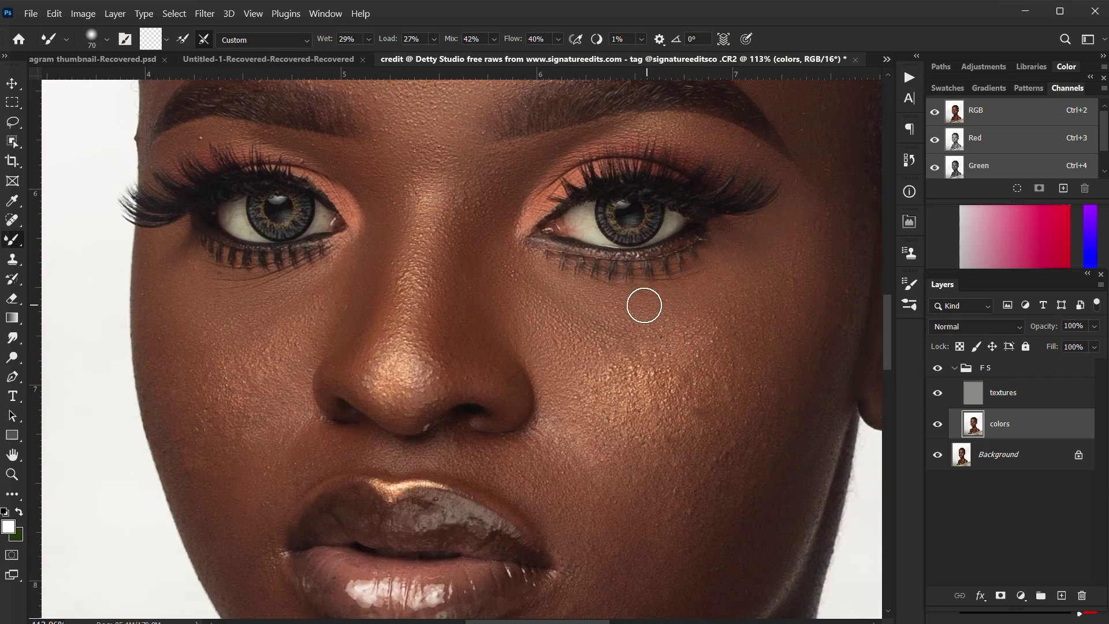
scroll(644, 305, "down", 2)
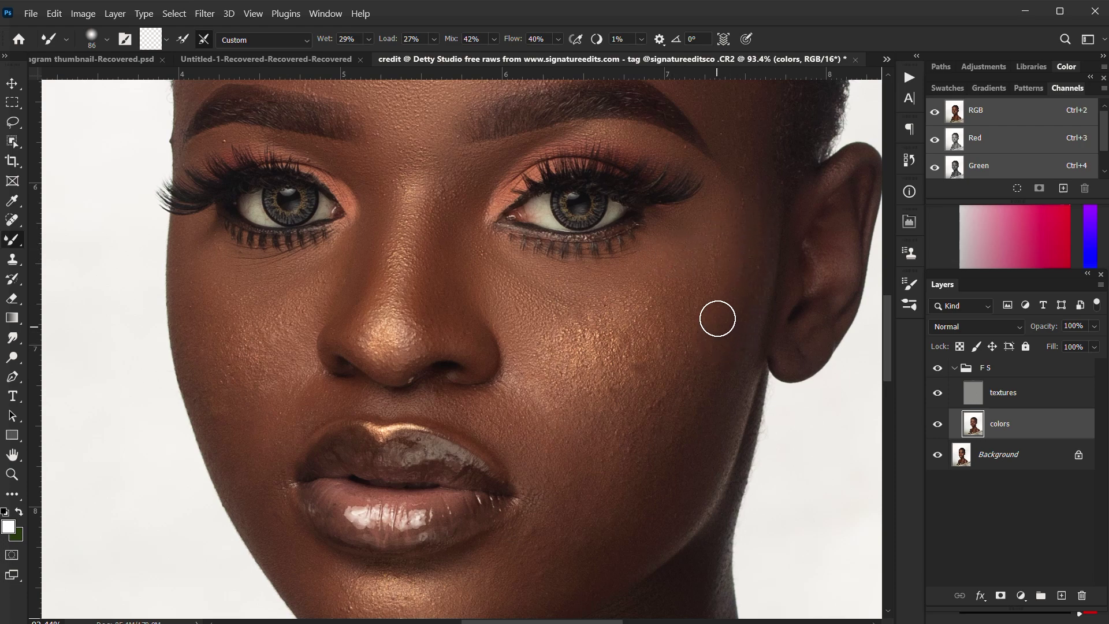
- Smooth the image-right cheek down toward the corner of the mouth with a brush of about 89 to 93 px
key("]")
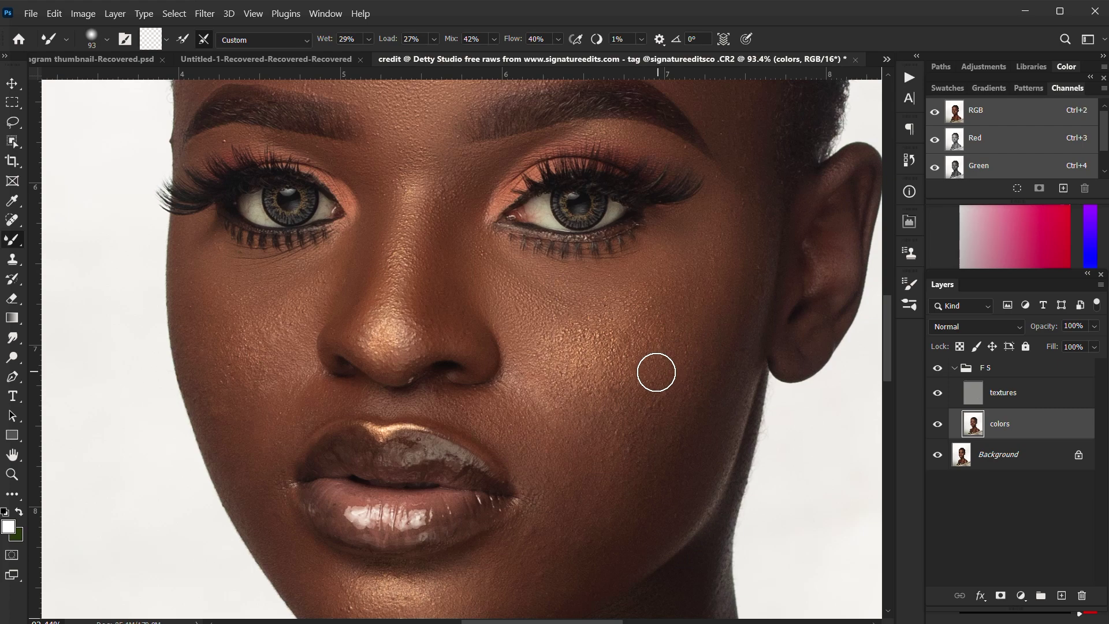
right_click(656, 369, "alt")
mouse_move(570, 362)
left_mouse_down()
mouse_move(550, 345)
mouse_move(647, 308)
mouse_move(666, 343)
mouse_move(618, 369)
mouse_move(646, 314)
mouse_move(584, 325)
mouse_move(584, 362)
mouse_move(535, 345)
mouse_move(539, 388)
mouse_move(582, 458)
mouse_move(630, 443)
mouse_move(639, 401)
mouse_move(701, 374)
mouse_move(713, 354)
mouse_move(709, 397)
mouse_move(664, 468)
mouse_move(627, 478)
mouse_move(536, 431)
mouse_move(579, 429)
mouse_move(563, 402)
mouse_move(502, 372)
left_mouse_up()
scroll(571, 426, "up", 3)
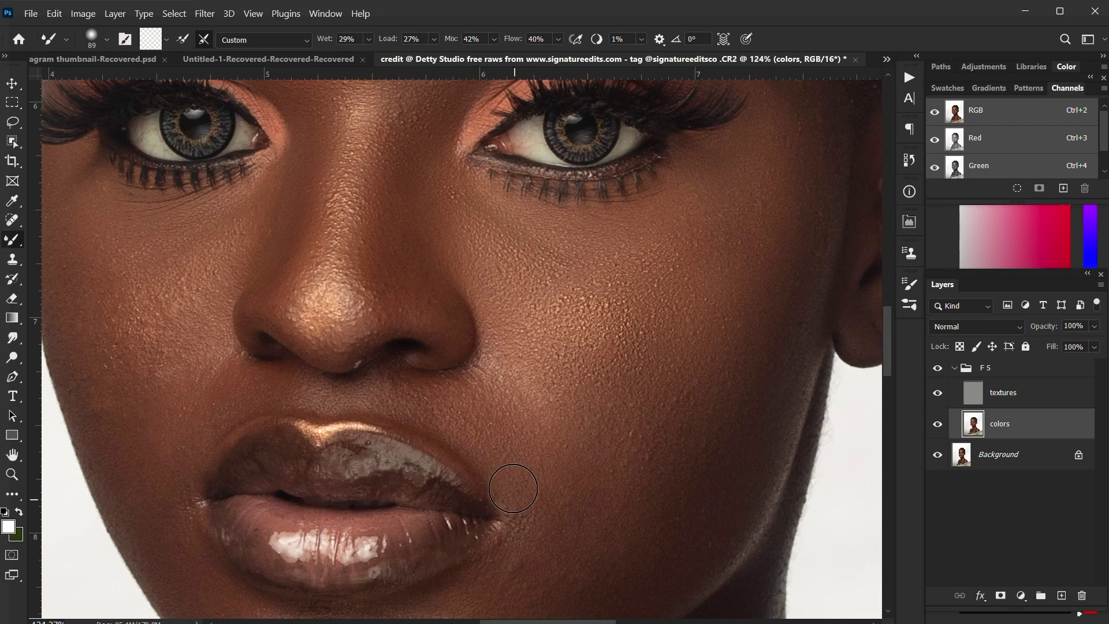
scroll(422, 413, "up", 2)
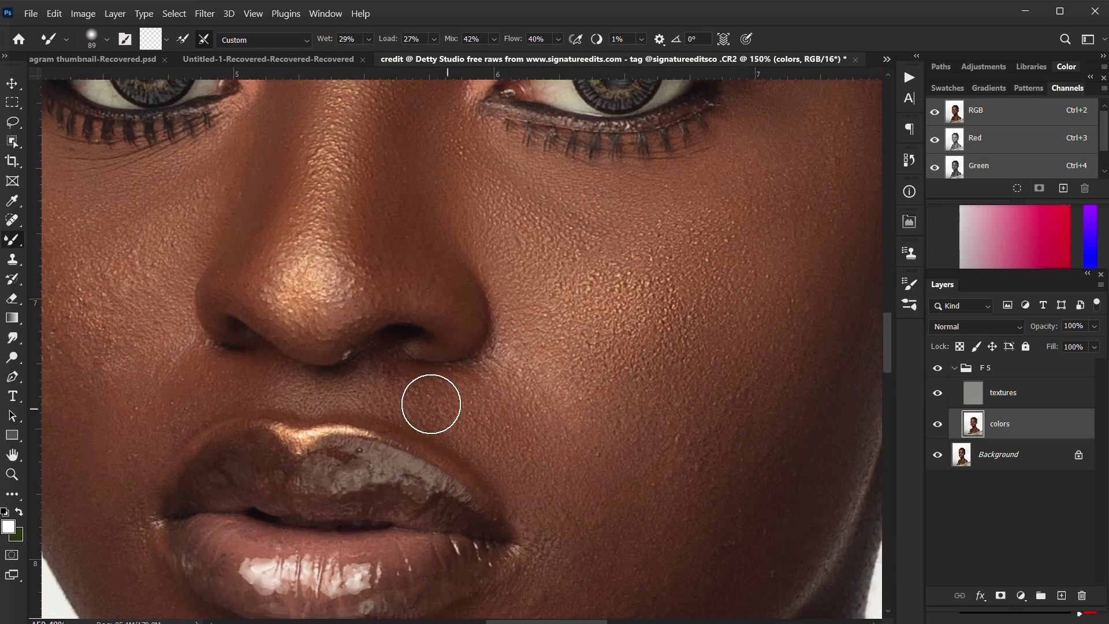
- Smooth the image-left cheek beside the nose with a brush of about 76 to 79 px
scroll(431, 404, "left", 5)
left_click_drag(606, 379, 601, 380)
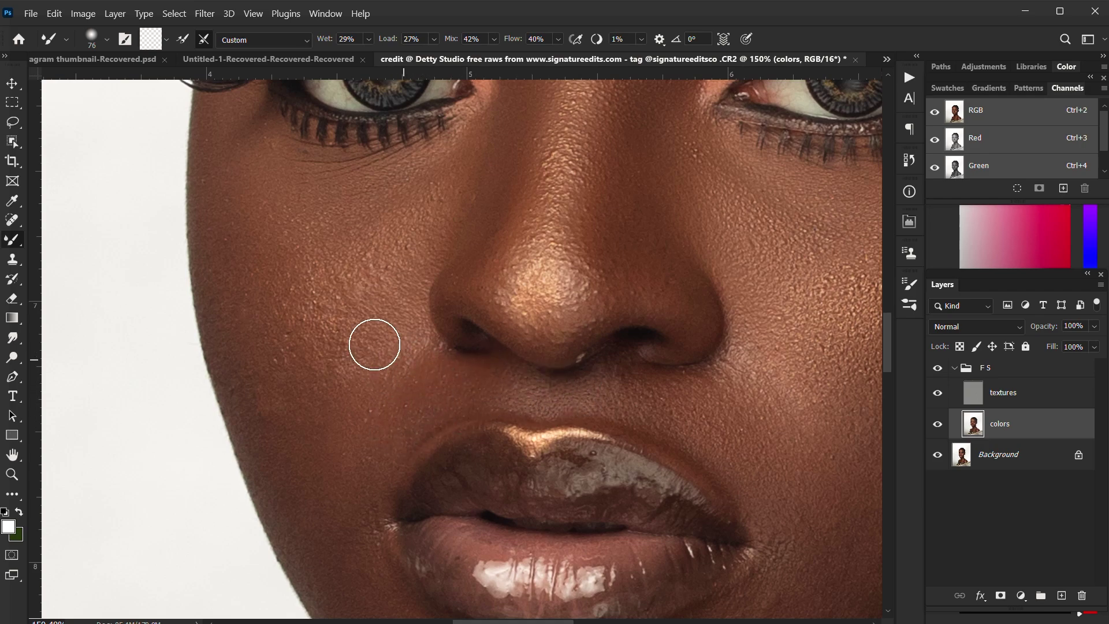
left_click_drag(306, 317, 571, 333)
scroll(569, 267, "down", 2)
left_click_drag(616, 255, 622, 255)
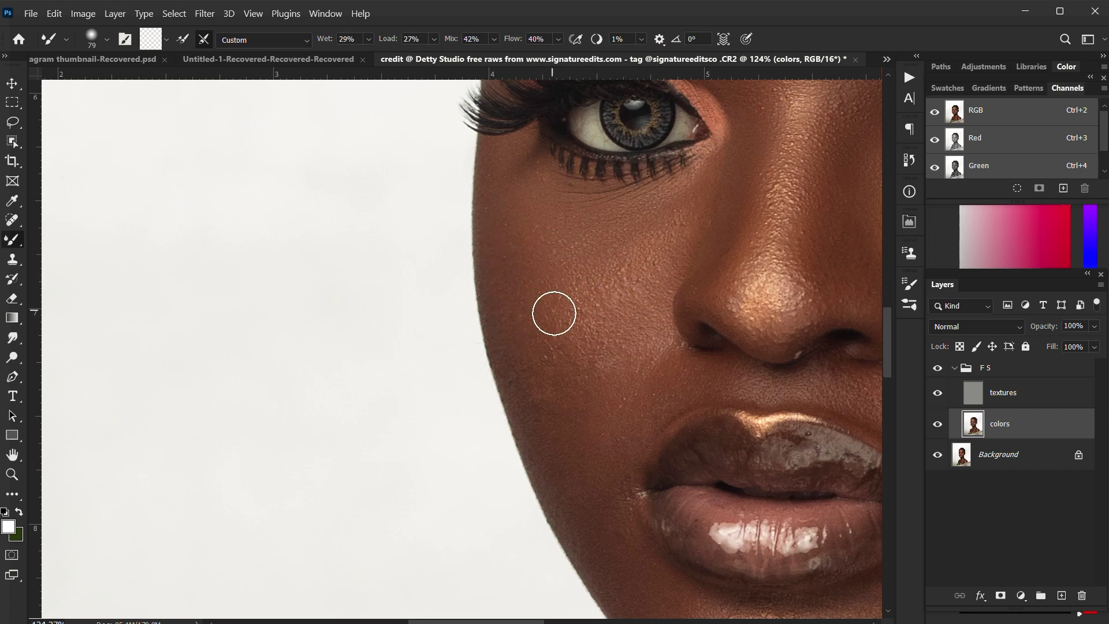
- Smooth the lower image-left cheek and jaw beside the corner of the mouth with a 79 px brush
scroll(670, 289, "down", 5)
right_click(656, 244, "alt")
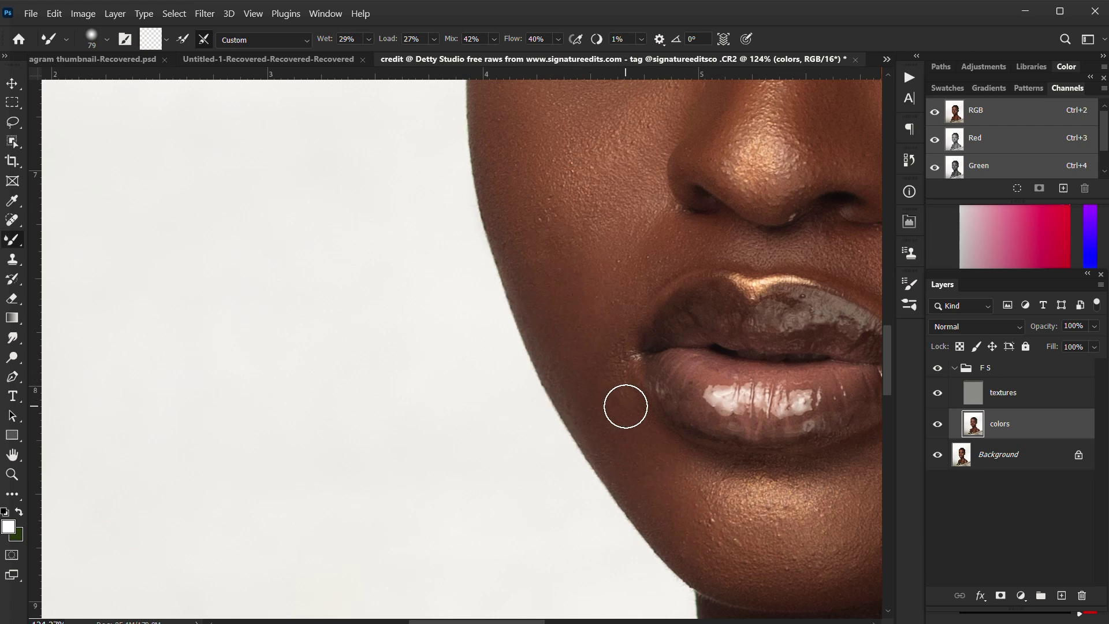
scroll(623, 341, "down", 4)
mouse_move(725, 235)
left_mouse_down()
mouse_move(630, 239)
mouse_move(651, 308)
left_mouse_up()
- Toggle the F S group's visibility to compare the cheeks before and after smoothing
left_click(938, 369)
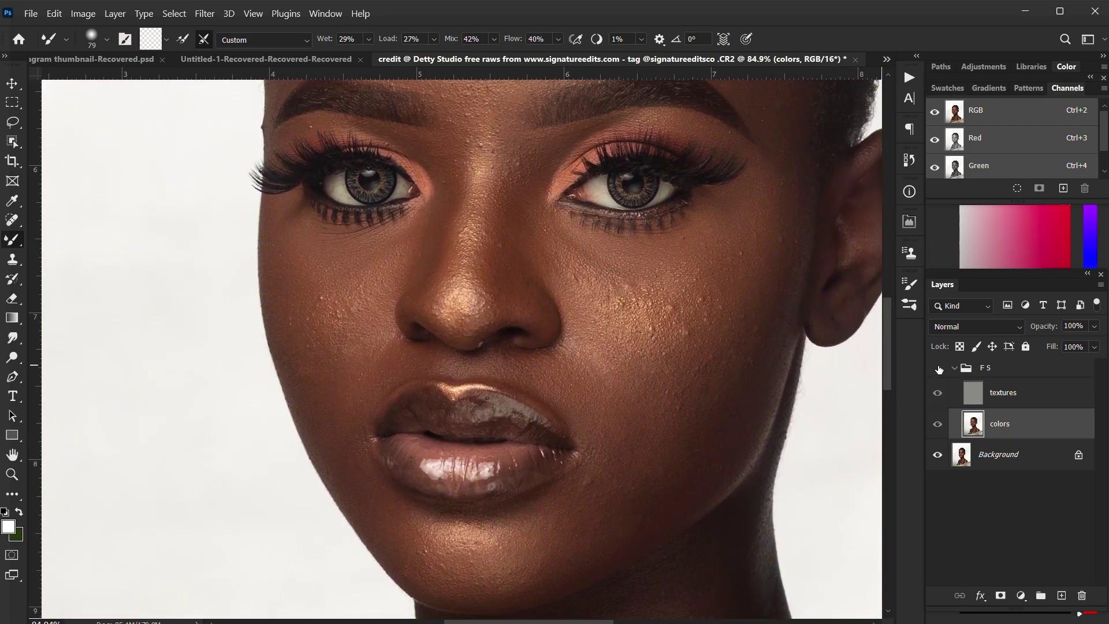
left_click(938, 369)
left_click(938, 370)
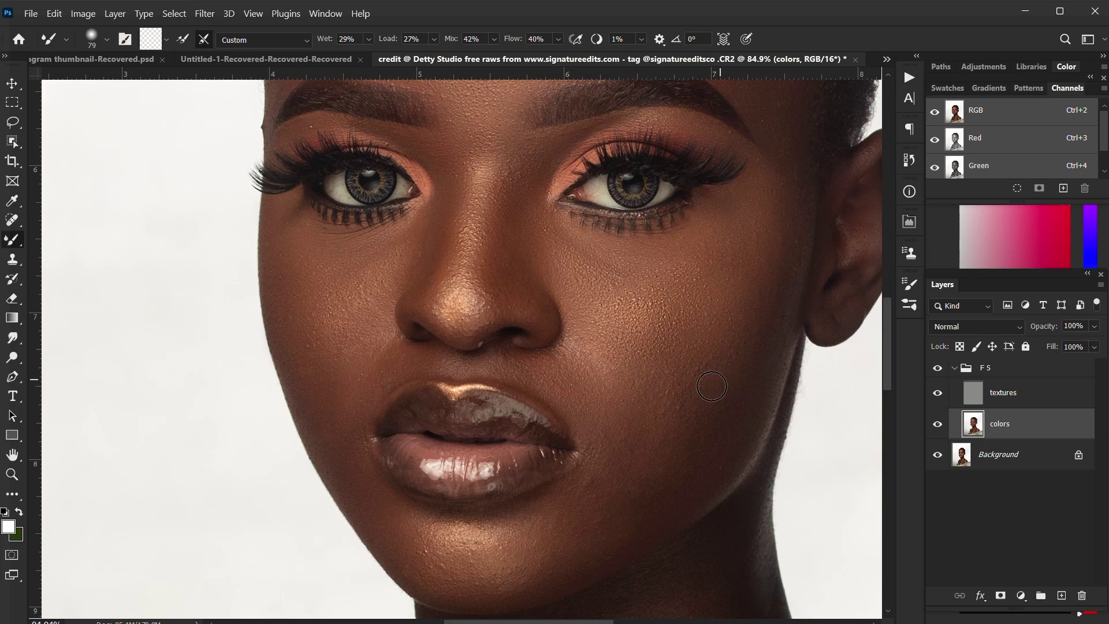
- Smooth the chin and the image-right jawline with a 79 px brush
left_click_drag(527, 370, 601, 172)
scroll(502, 351, "up", 2)
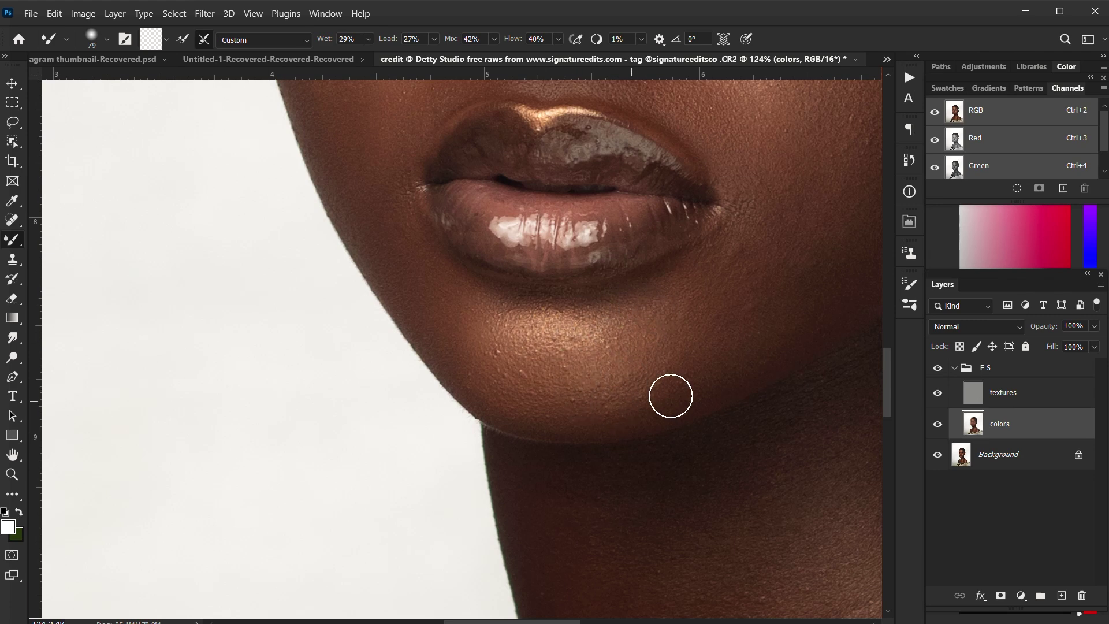
left_click_drag(694, 318, 494, 404)
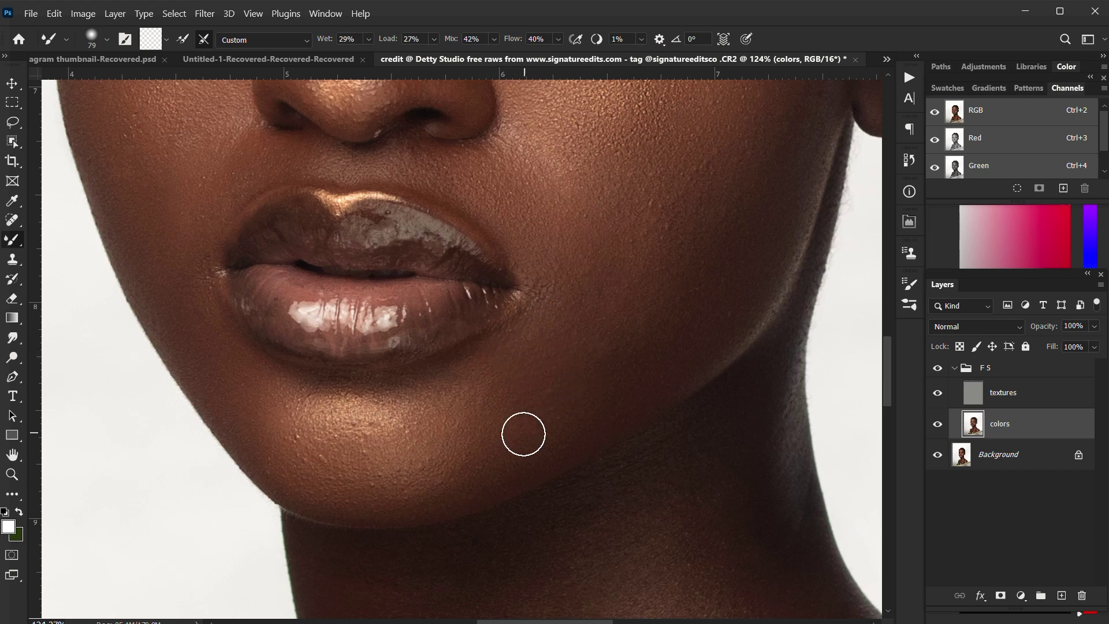
left_click_drag(678, 286, 441, 354)
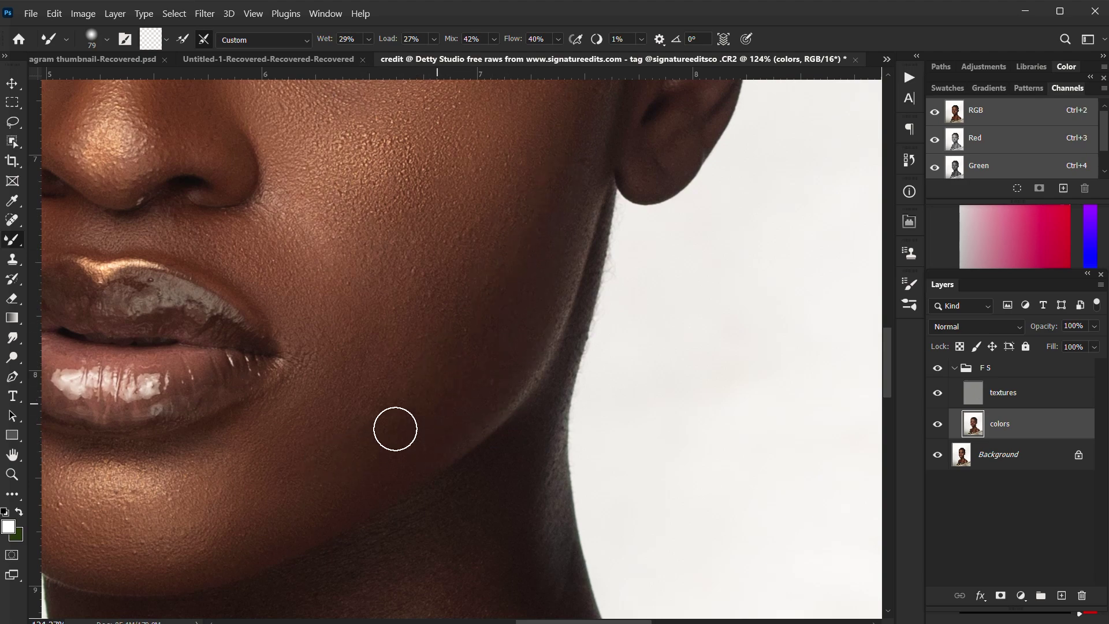
scroll(470, 401, "down", 5)
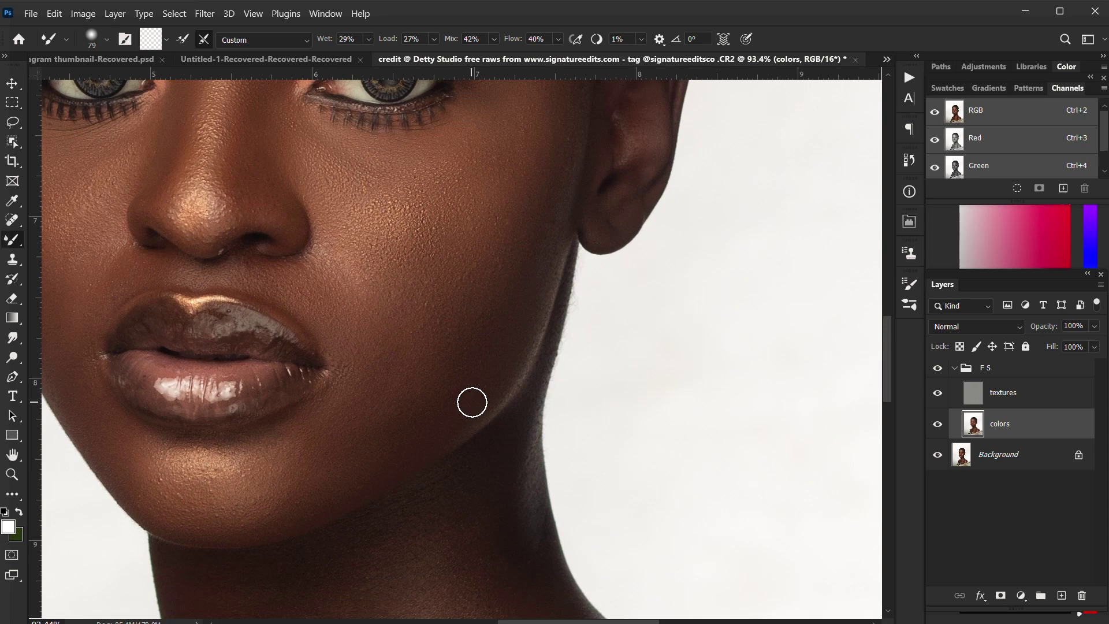
left_click_drag(471, 367, 693, 364)
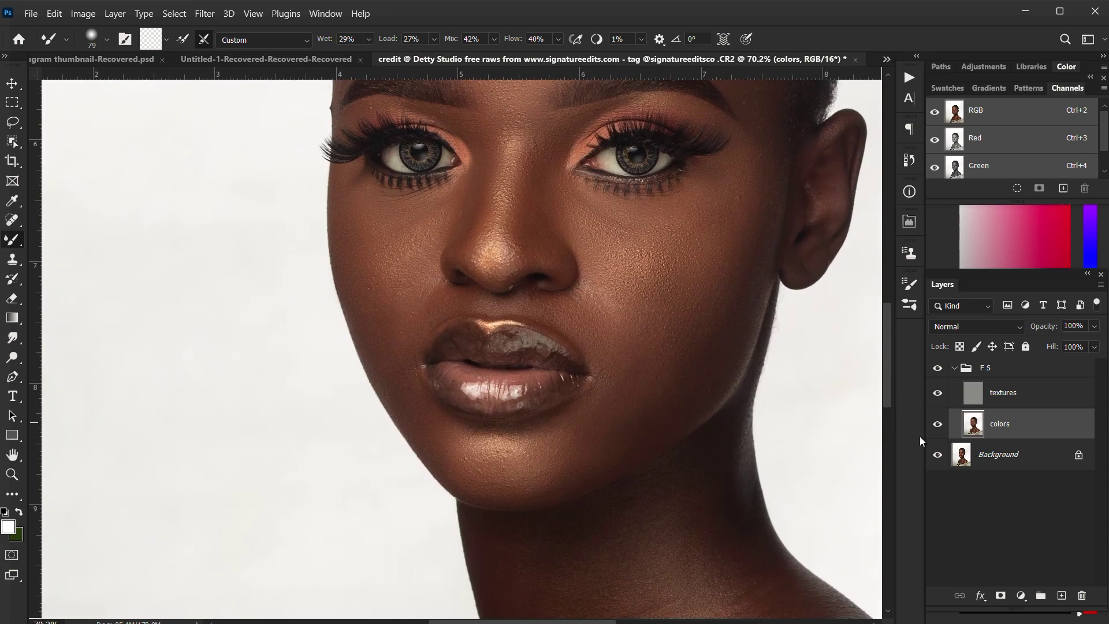
- Hide and show the F S group repeatedly to compare the whole face with the original
left_click(937, 367)
left_click(938, 369)
left_click(937, 368)
left_click(938, 369)
scroll(629, 378, "down", 3)
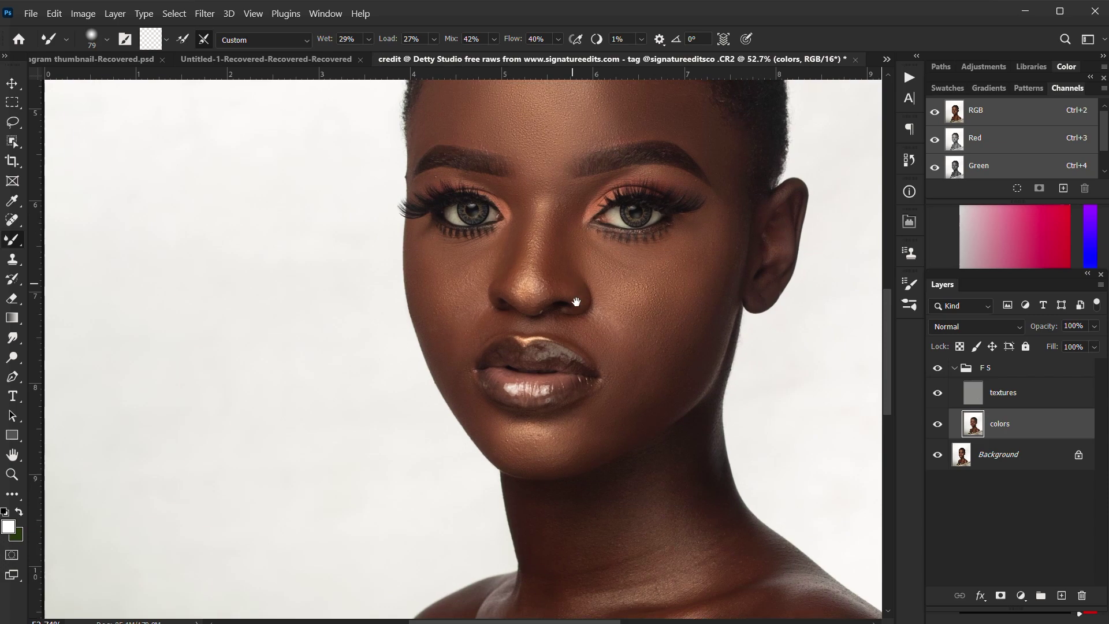
- Smooth the tones of the neck beneath the jaw with a brush of about 85 to 122 px
left_click_drag(574, 302, 580, 327)
scroll(593, 196, "up", 4)
scroll(594, 196, "up", 2)
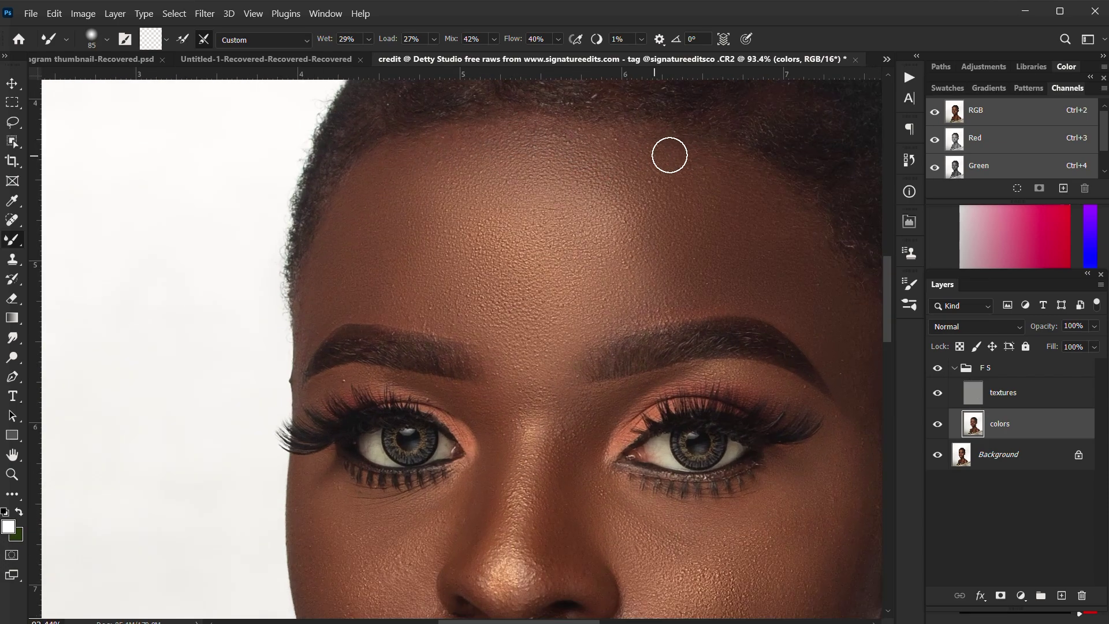
left_click_drag(731, 395, 638, 242)
scroll(758, 317, "down", 10)
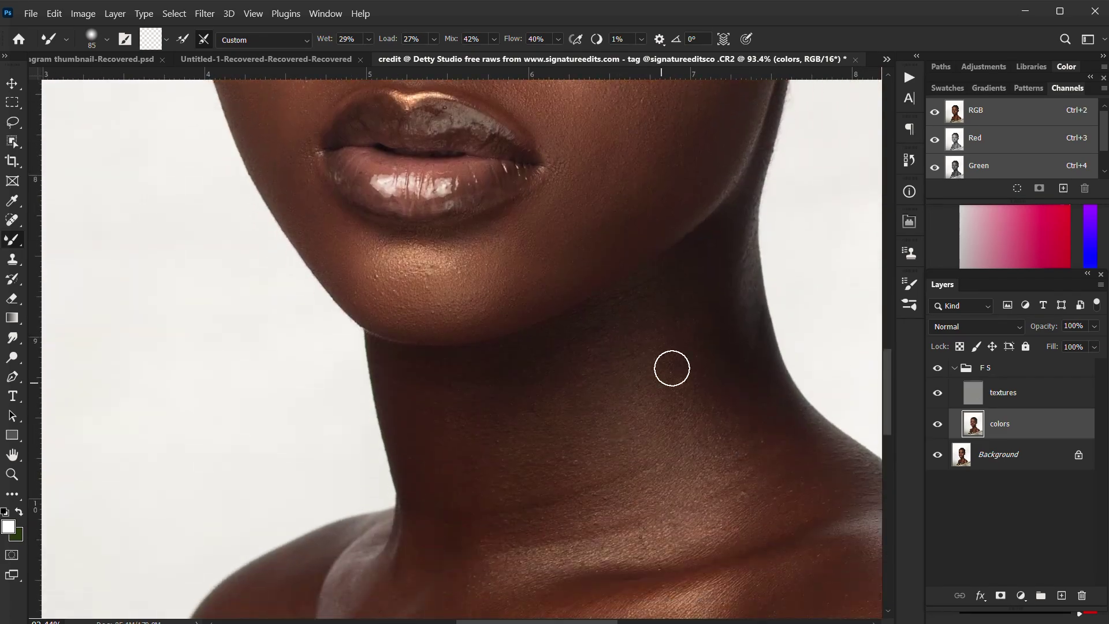
left_click_drag(670, 367, 703, 347)
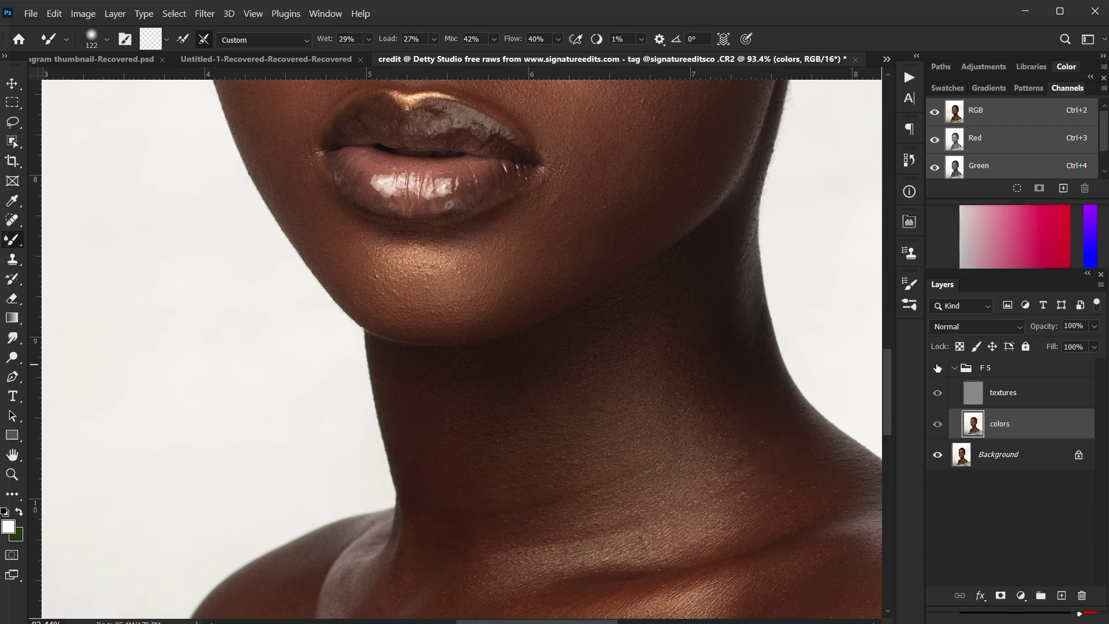
- Smooth the collarbone and upper chest toward the image-left shoulder with a brush of about 122 to 159 px
scroll(716, 363, "down", 3)
scroll(699, 323, "right", 3)
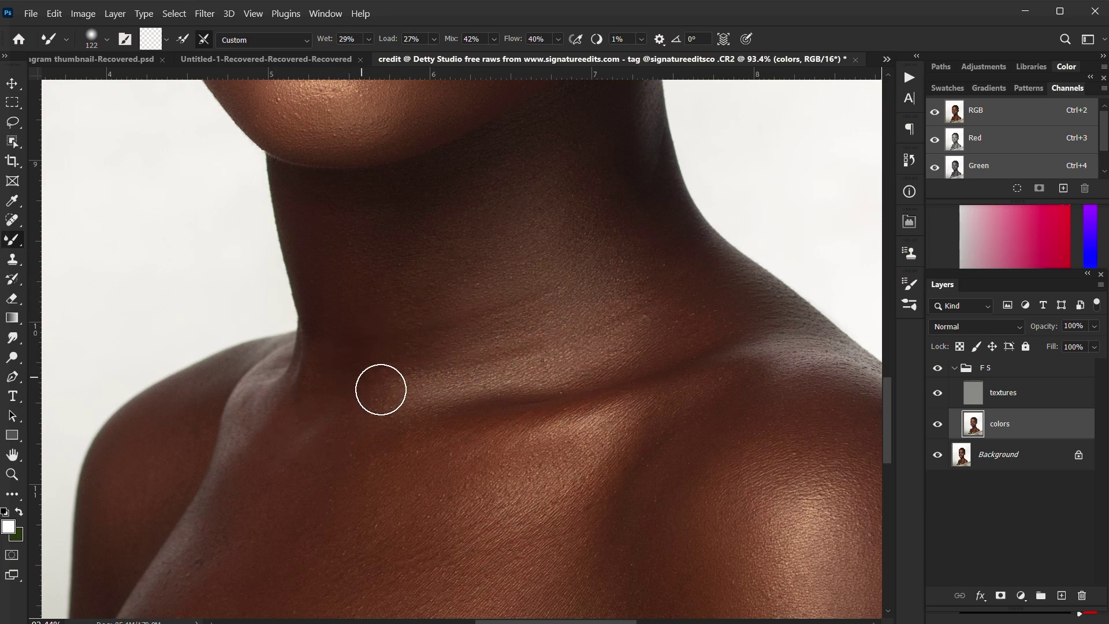
left_click_drag(209, 493, 435, 371)
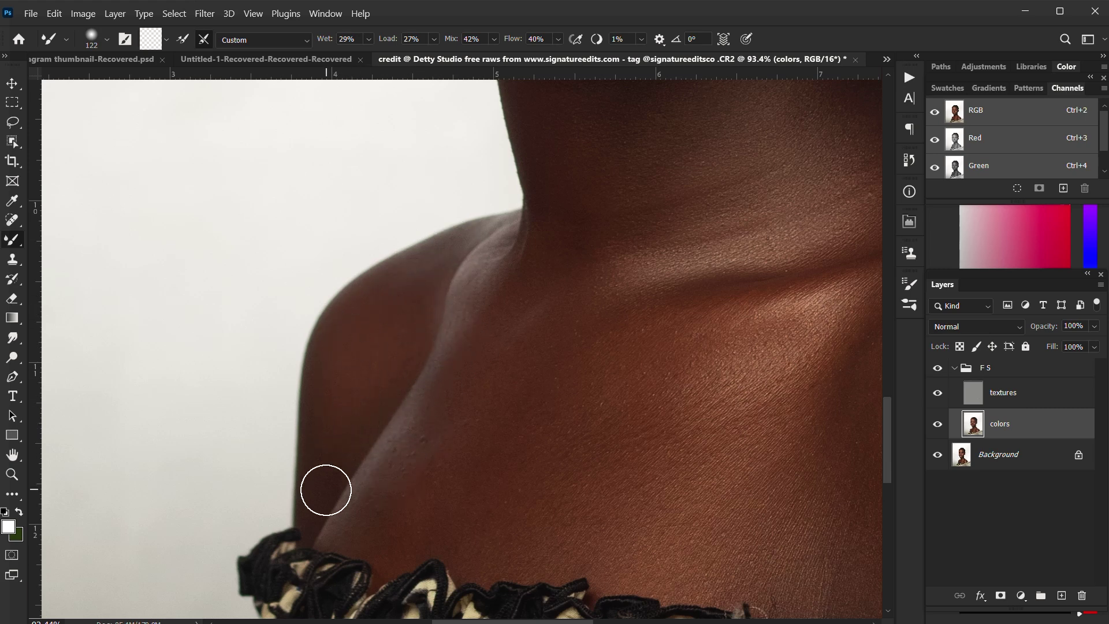
key("bracketright")
key("bracketright")
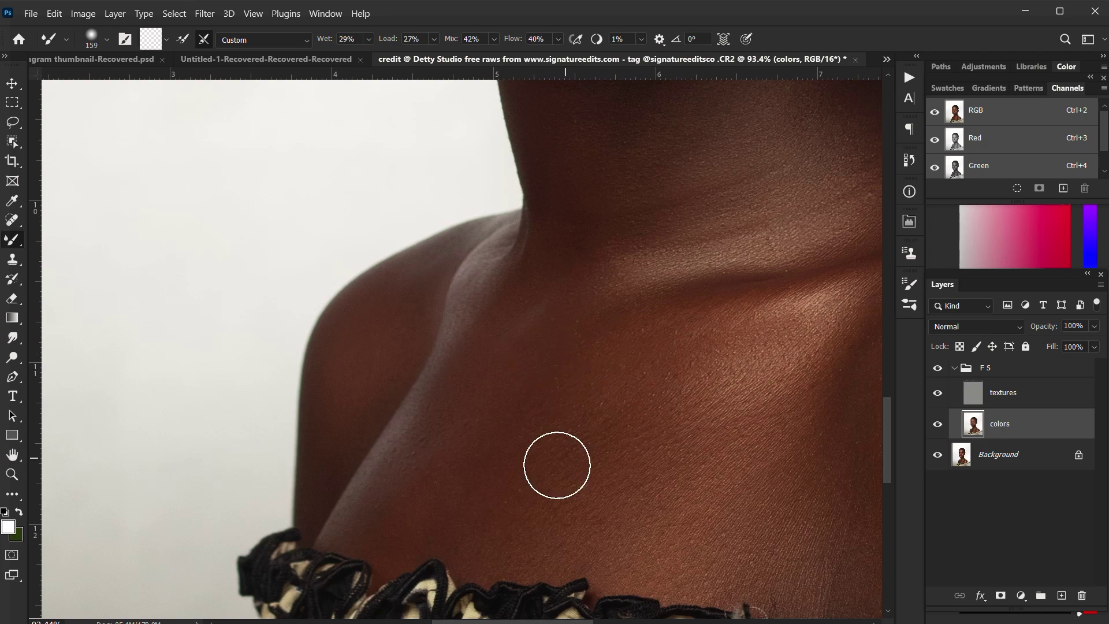
scroll(573, 437, "down", 2)
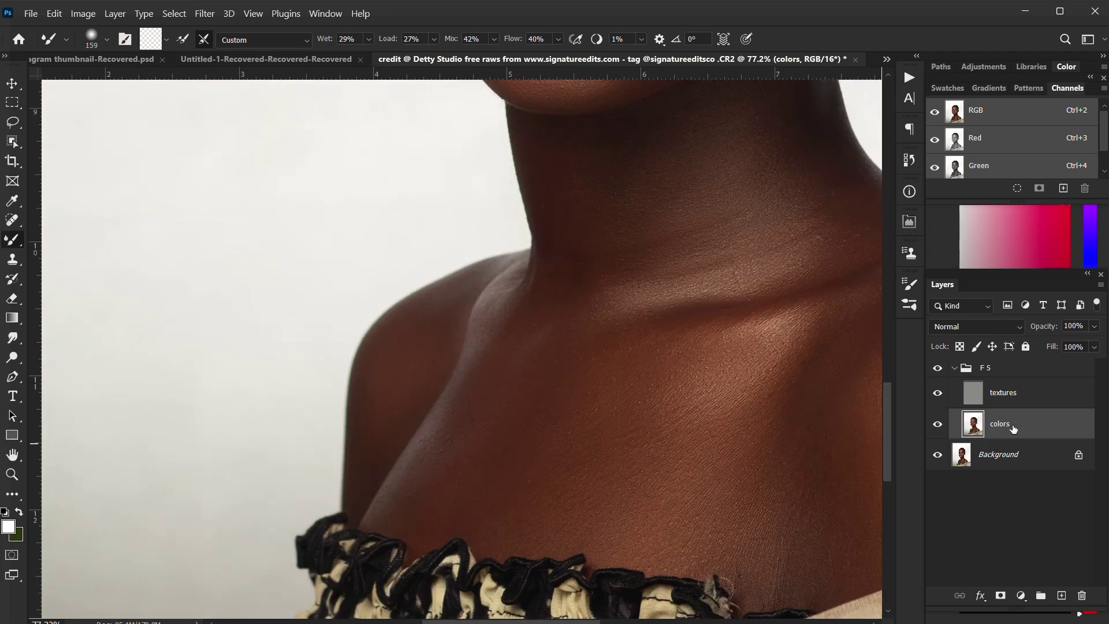
- Enlarge the brush to about 245 px and blend the broad tones of the image-right shoulder
scroll(631, 370, "down", 3)
left_click_drag(760, 415, 611, 354)
scroll(607, 350, "up", 2)
key("bracketright")
key("bracketright")
key("bracketright")
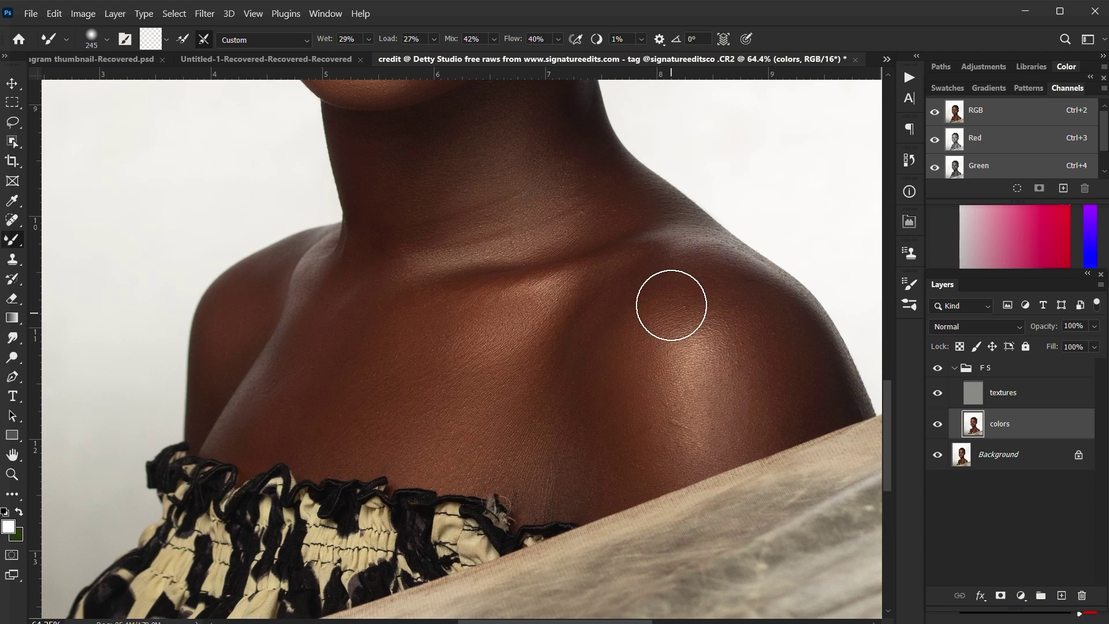
- Blend the skin between the collarbone and the image-right shoulder highlight with a 180 px brush
scroll(618, 401, "up", 2)
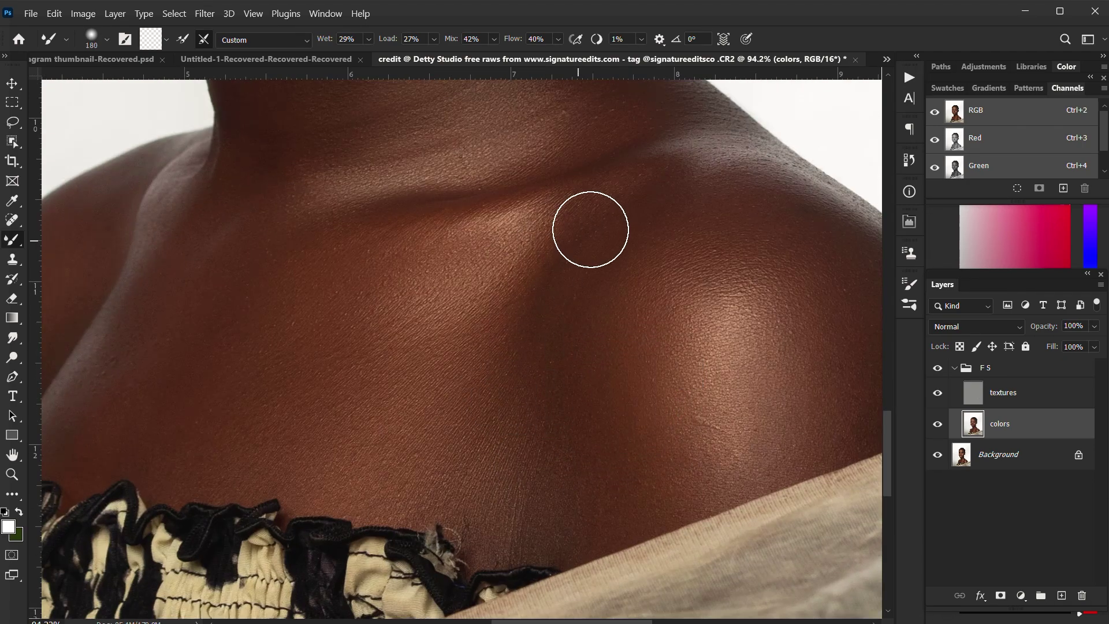
left_click_drag(775, 358, 569, 429)
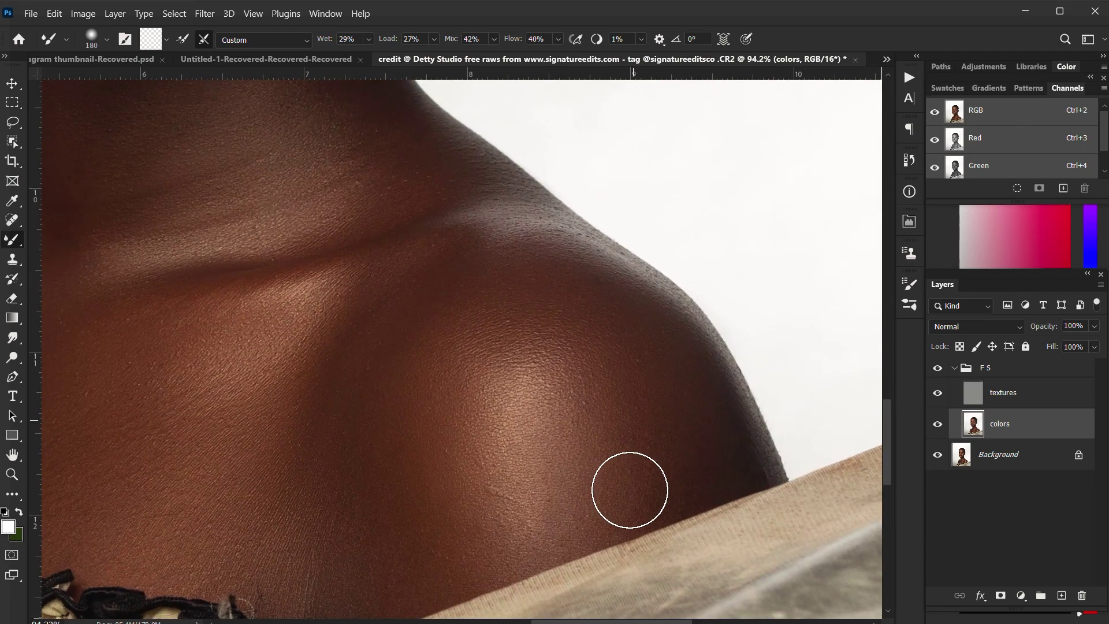
left_click_drag(347, 374, 490, 478)
mouse_move(463, 371)
left_mouse_down()
mouse_move(329, 361)
mouse_move(511, 312)
left_mouse_up()
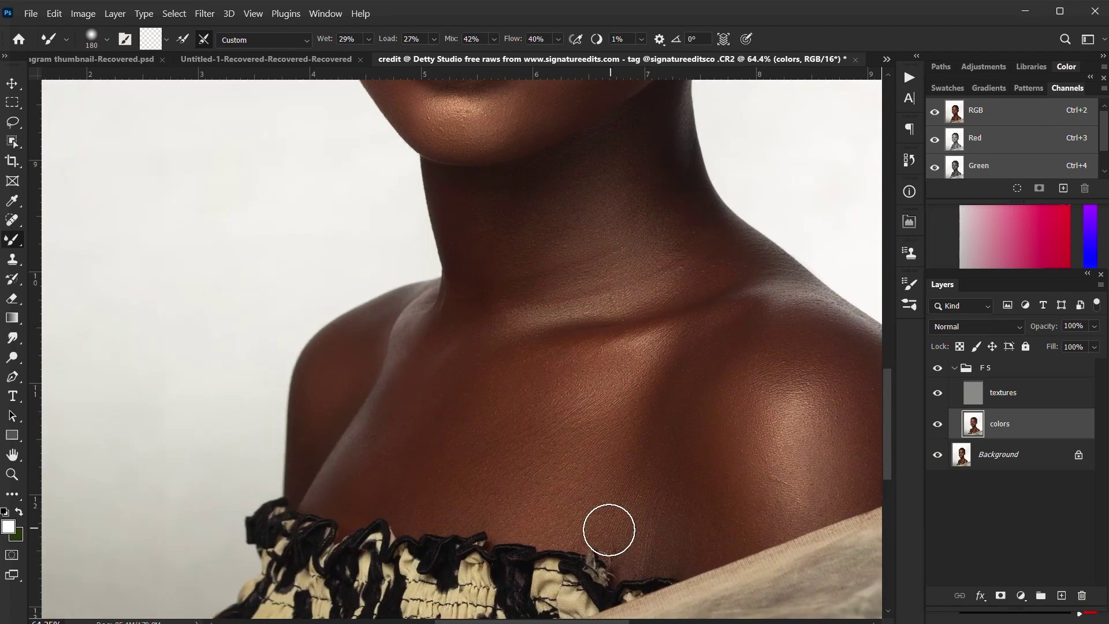
- Refine the lower part of the image-right shoulder highlight with an 84 px brush
scroll(771, 502, "up", 4)
mouse_move(789, 481)
left_mouse_down()
mouse_move(759, 460)
mouse_move(787, 498)
mouse_move(757, 441)
mouse_move(768, 421)
mouse_move(750, 495)
left_mouse_up()
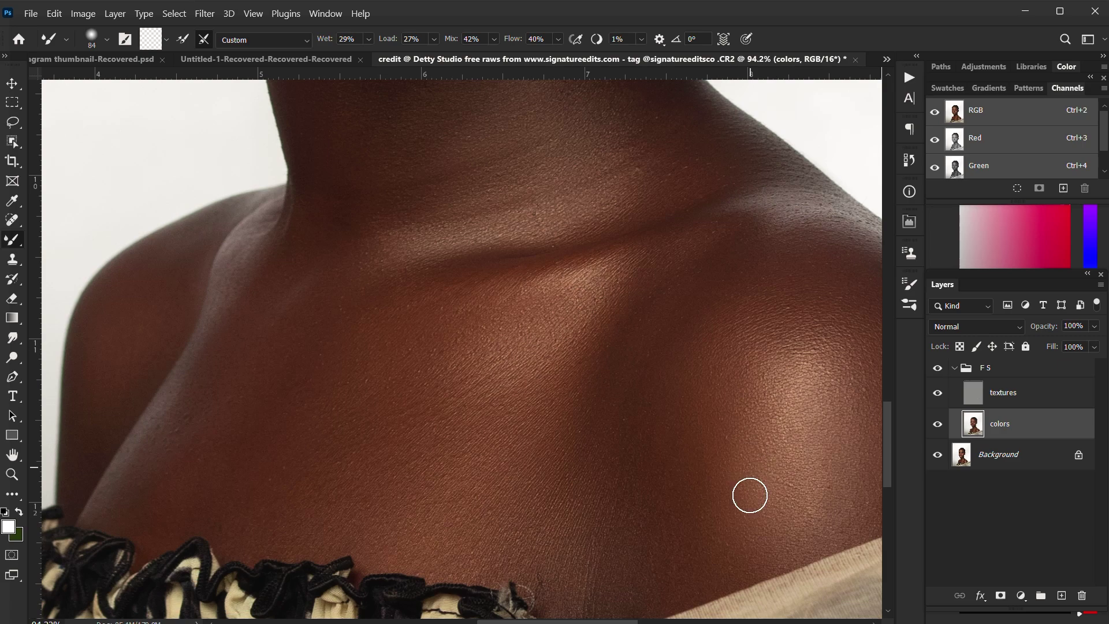
scroll(694, 499, "down", 4)
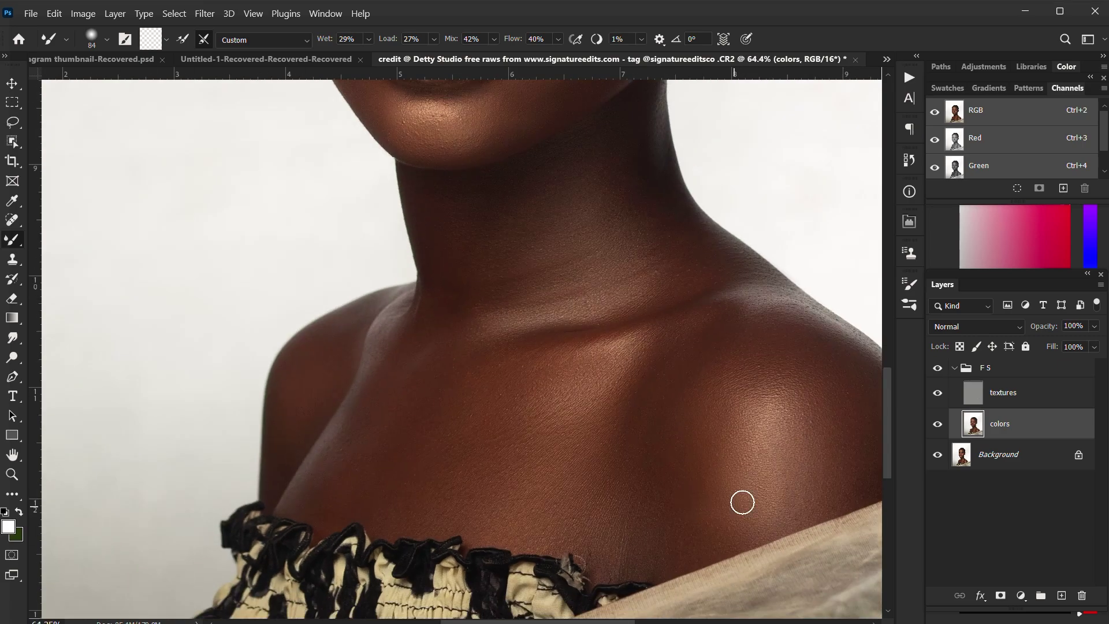
- Toggle the F S group's visibility to compare the neck, chest and shoulders with the original
left_click(932, 367)
left_click(932, 366)
left_click(932, 366)
left_click(932, 366)
scroll(632, 419, "down", 3)
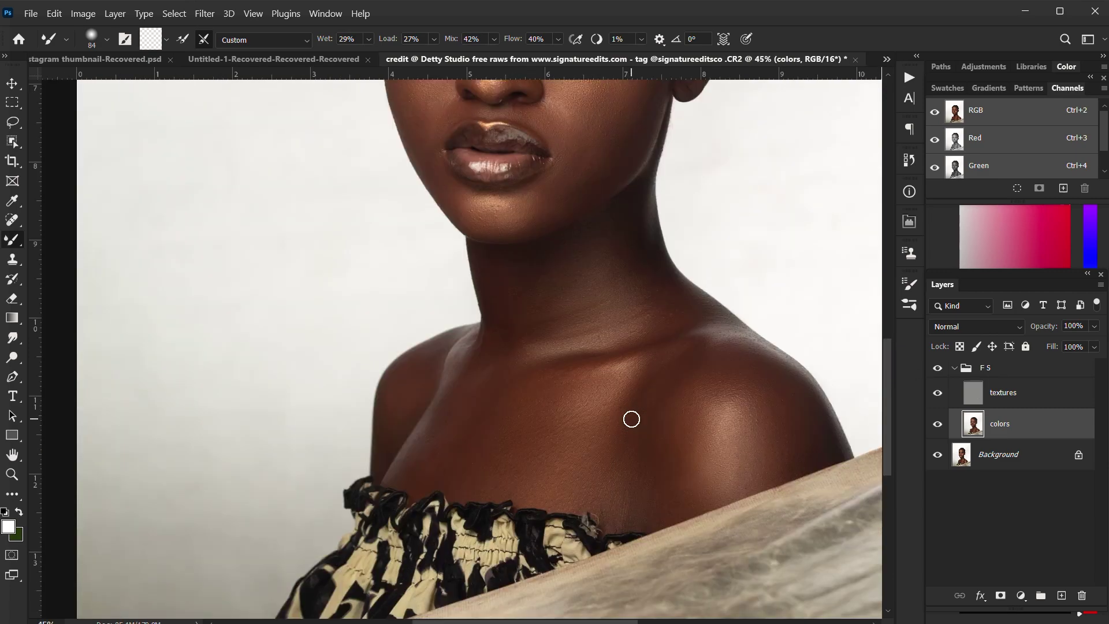
- Smooth the shadow beside the image-right shoulder highlight with a 111 px brush and compare it with the original
left_click_drag(554, 326, 542, 354)
scroll(667, 509, "up", 4)
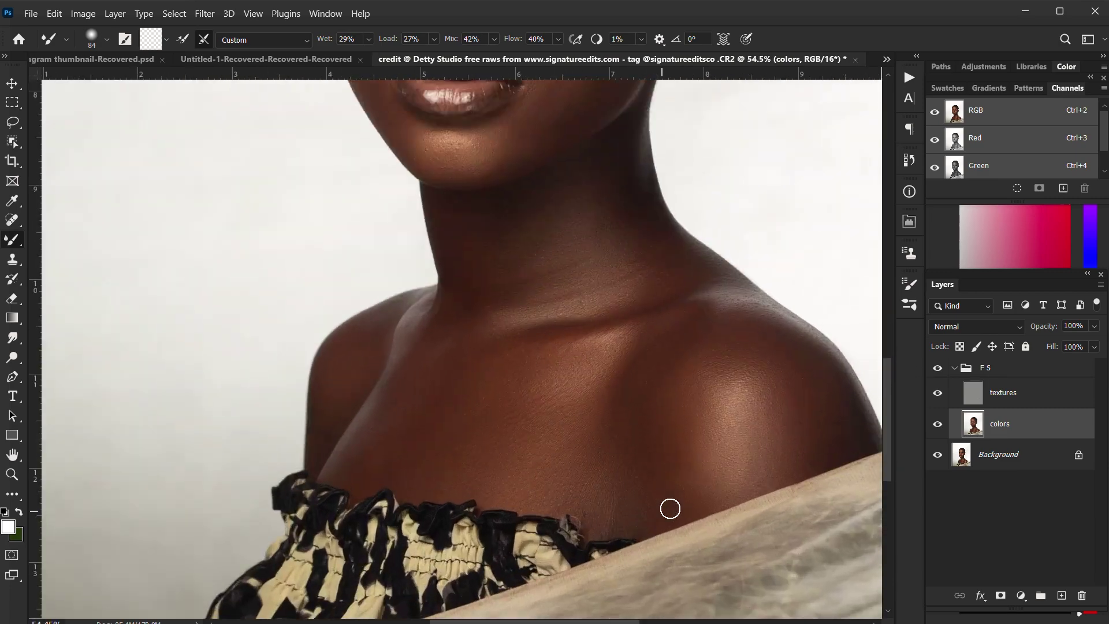
left_click_drag(707, 456, 716, 456)
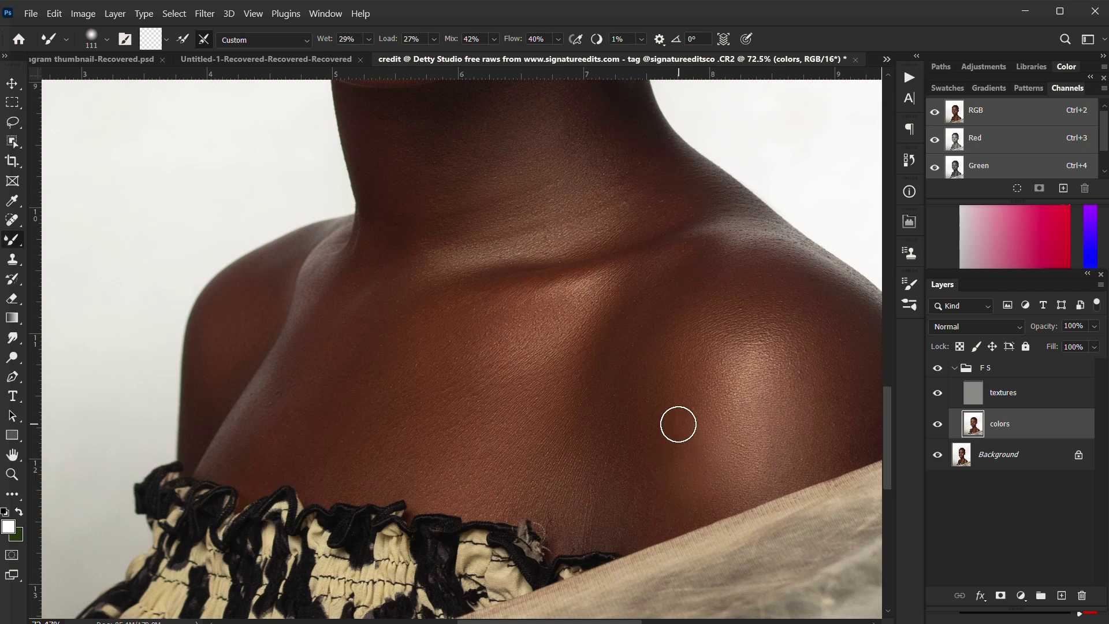
left_click(938, 370)
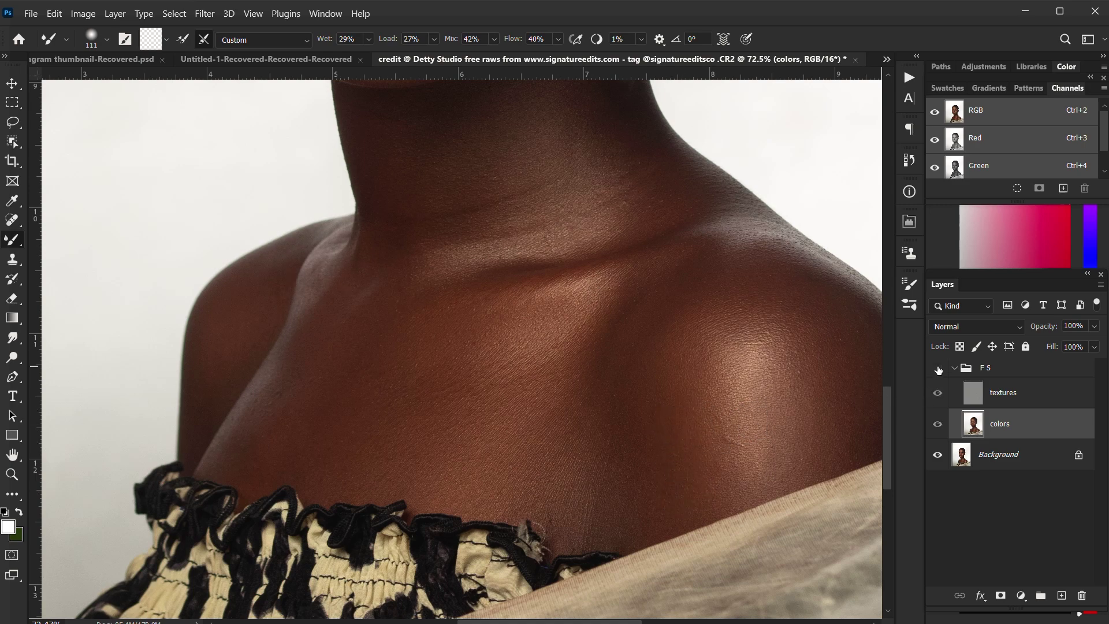
left_click(938, 369)
scroll(722, 399, "down", 5)
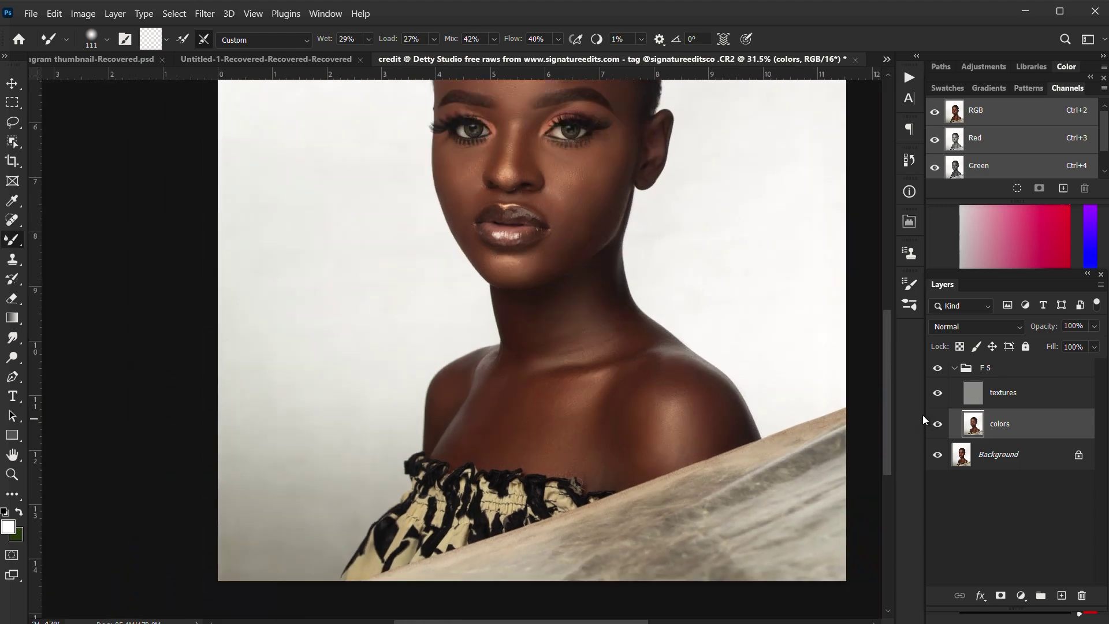
- Undo the most recent brush strokes on the chest and shoulder
key("ctrl+z")
key("ctrl+z")
key("ctrl+z")
key("ctrl+z")
key("ctrl+z")
key("ctrl+z")
scroll(716, 384, "up", 3)
scroll(735, 383, "down", 1)
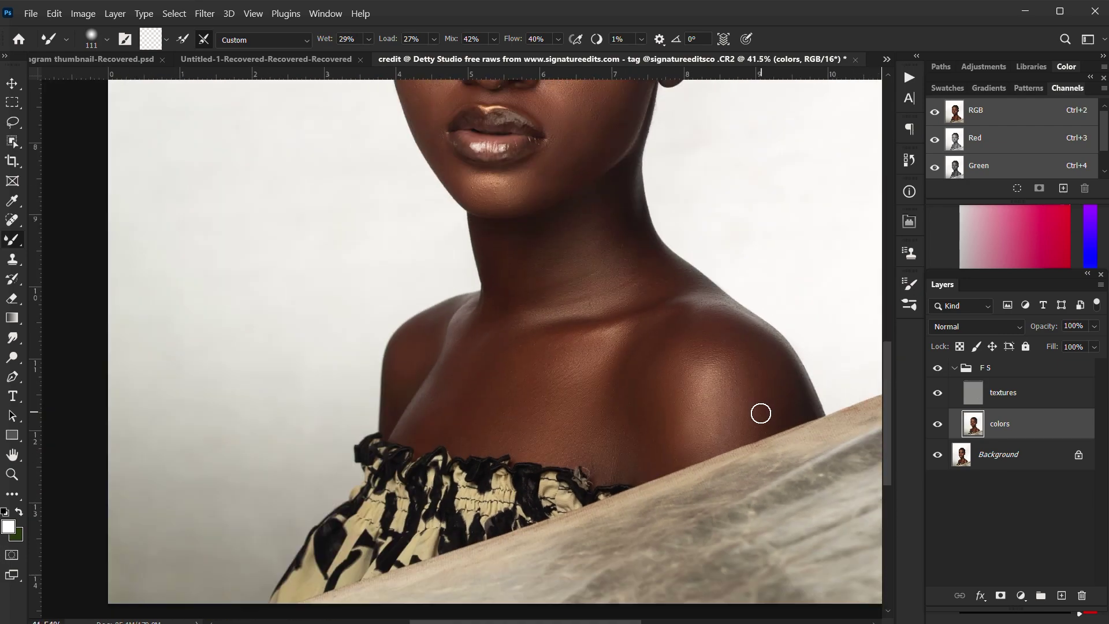
key("ctrl+z")
key("ctrl+z")
key("ctrl+z")
key("ctrl+z")
- Switch the F S group off and on to compare the forehead and face with the unretouched background
left_click(937, 369)
scroll(817, 389, "down", 3)
scroll(614, 274, "up", 4)
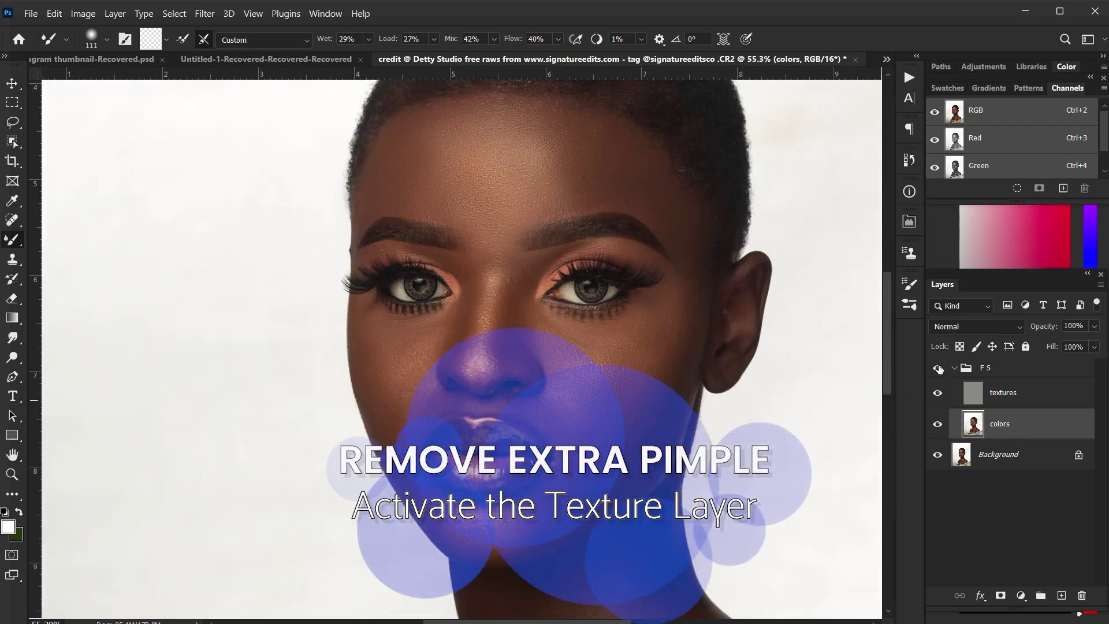
left_click(938, 368)
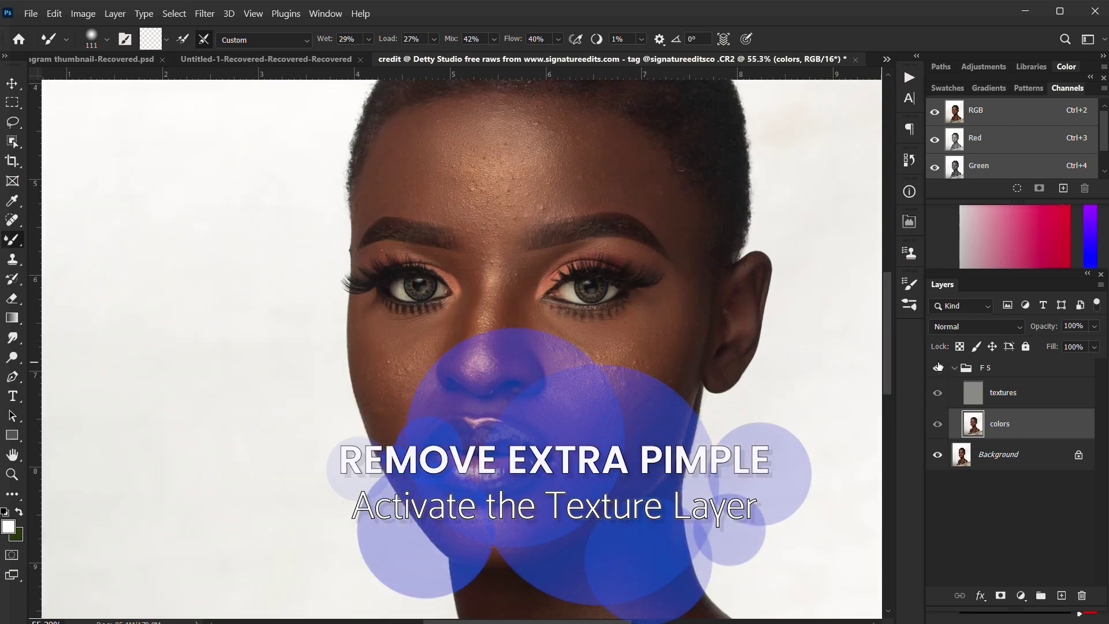
left_click(938, 368)
left_click(940, 368)
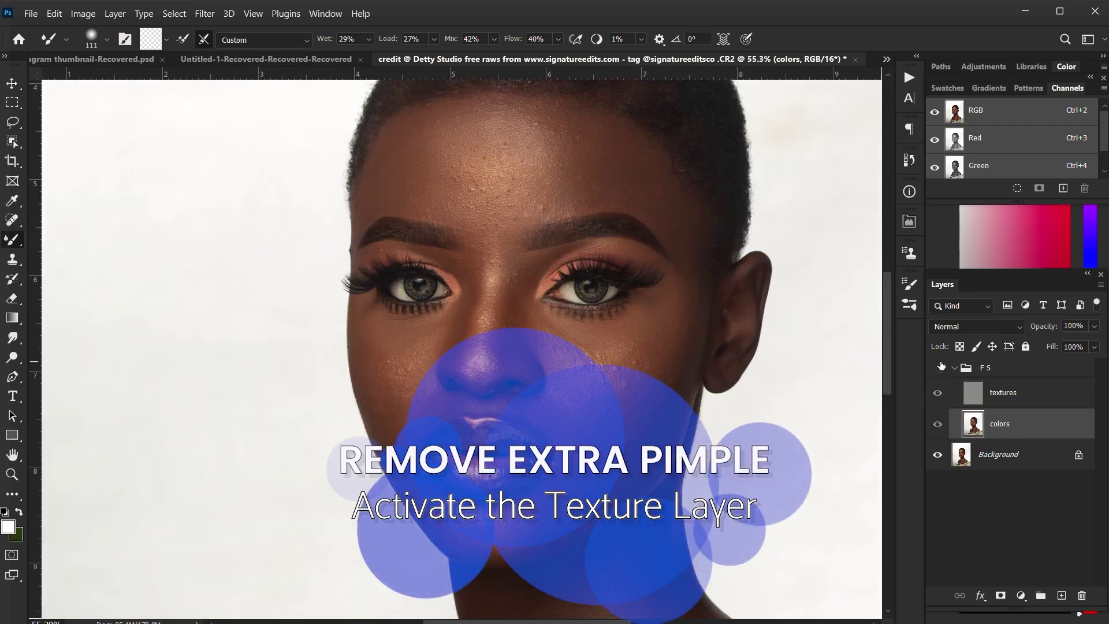
left_click(937, 368)
scroll(527, 240, "up", 3)
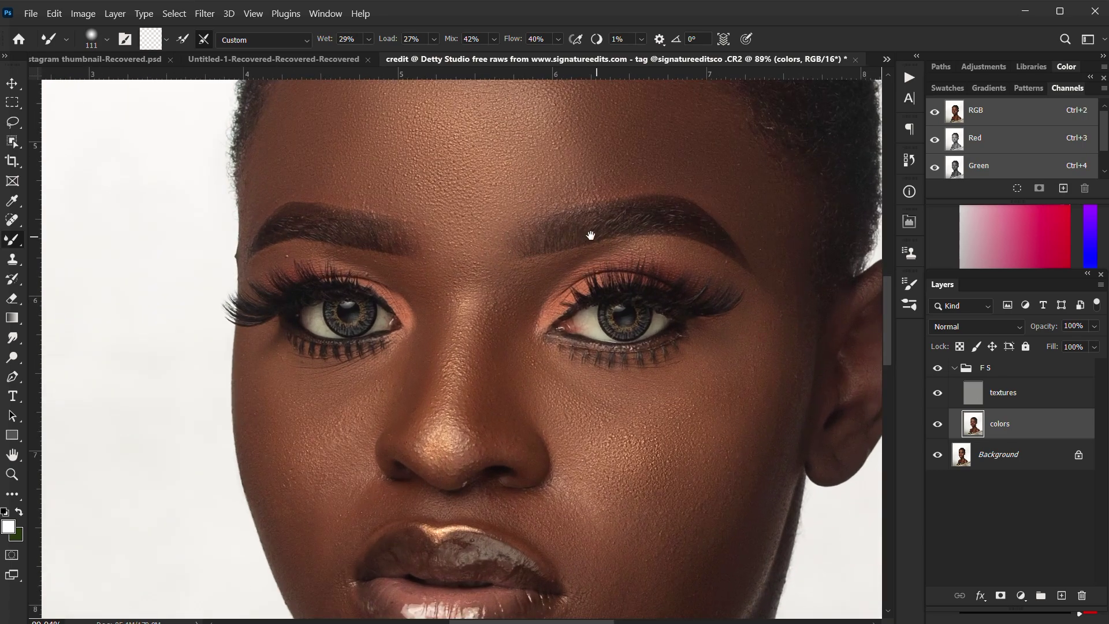
- Switch from the colors layer to the textures layer for retouching the forehead
scroll(401, 238, "up", 5)
left_click_drag(301, 298, 459, 320)
left_click_drag(566, 300, 523, 300)
scroll(763, 93, "up", 3)
left_click_drag(763, 93, 609, 344)
scroll(609, 344, "down", 2)
left_click(1016, 399)
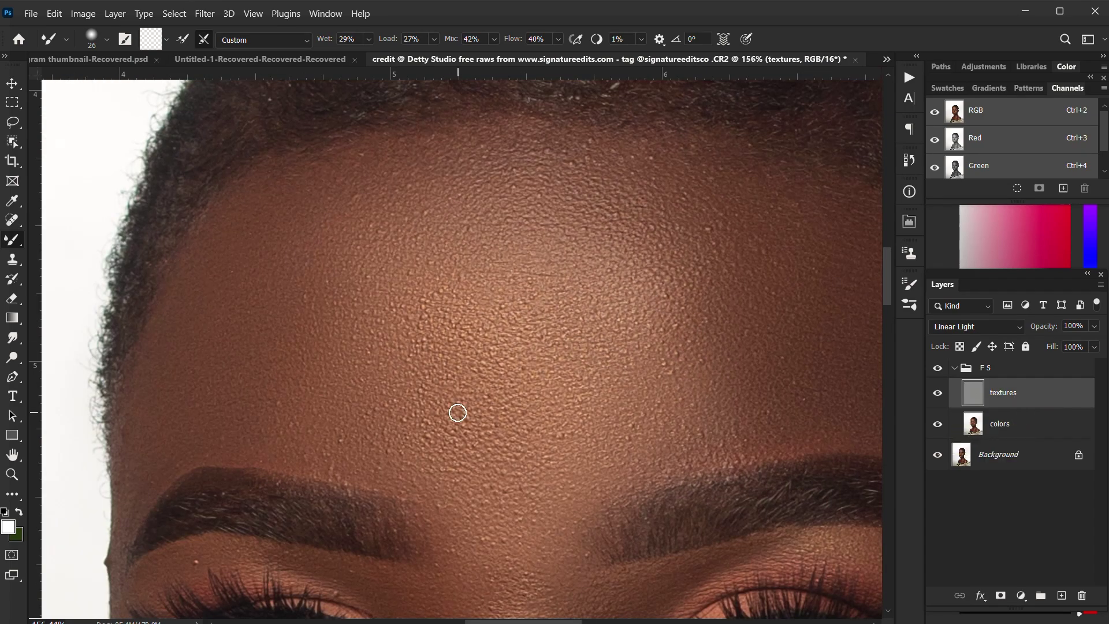
- Clone clean skin texture over small blemishes on the forehead and between the eyebrows with a 13 px Clone Stamp
left_click(13, 259)
left_click(82, 260)
scroll(735, 235, "up", 2)
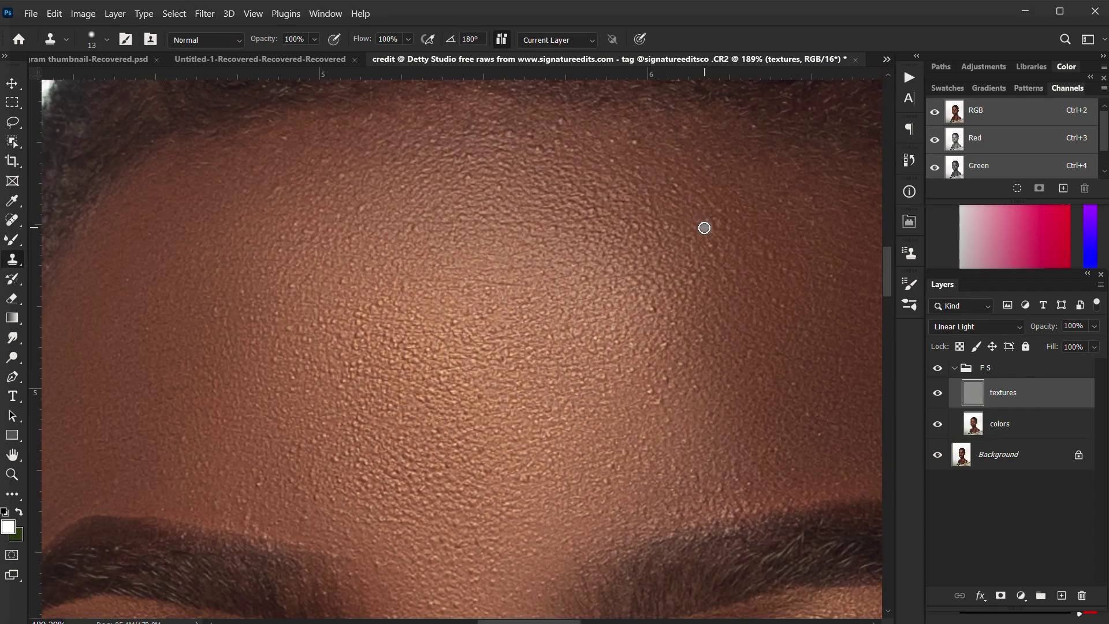
key("alt")
key("alt")
left_click(703, 227)
scroll(418, 333, "down", 3)
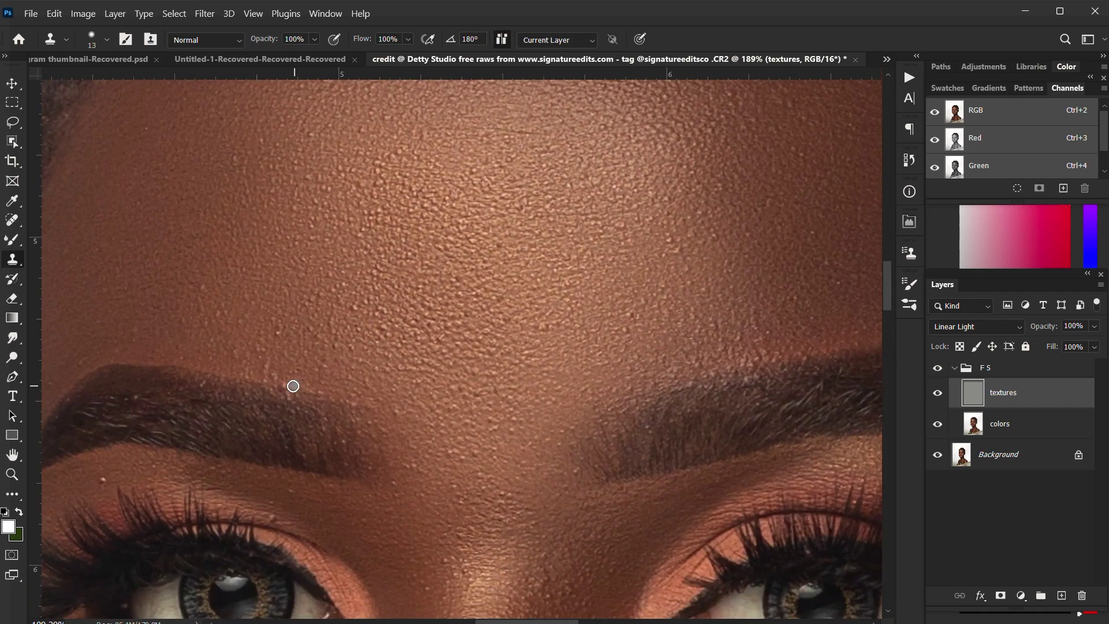
left_click(395, 402)
- Clone away the small bump between the image-left eyebrow and lashes, sampling the clean skin beside it
left_click_drag(140, 511, 347, 328)
scroll(346, 326, "up", 1)
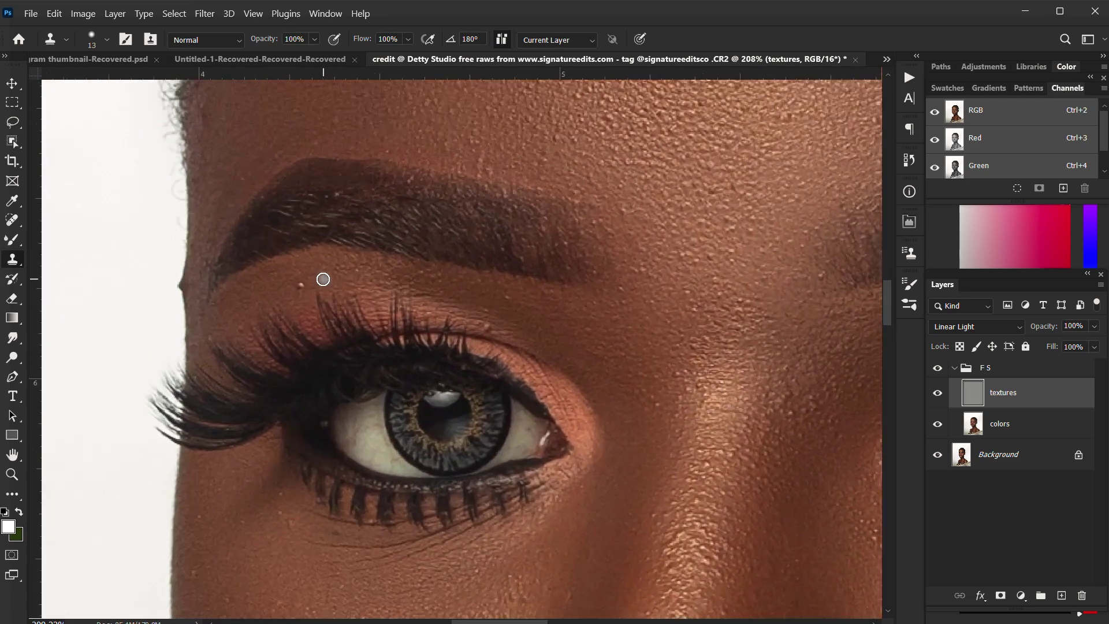
left_click(320, 279, "alt")
- Clone sampled clean texture over the rough spots on the image-right cheek below the eye
left_click_drag(836, 291, 549, 326)
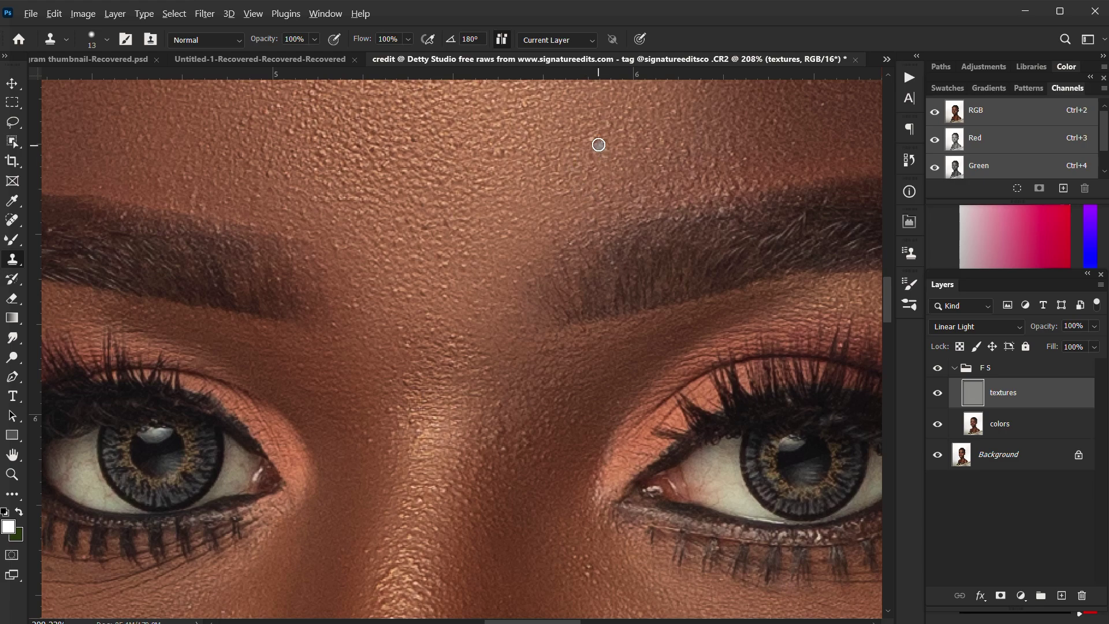
scroll(511, 353, "down", 1)
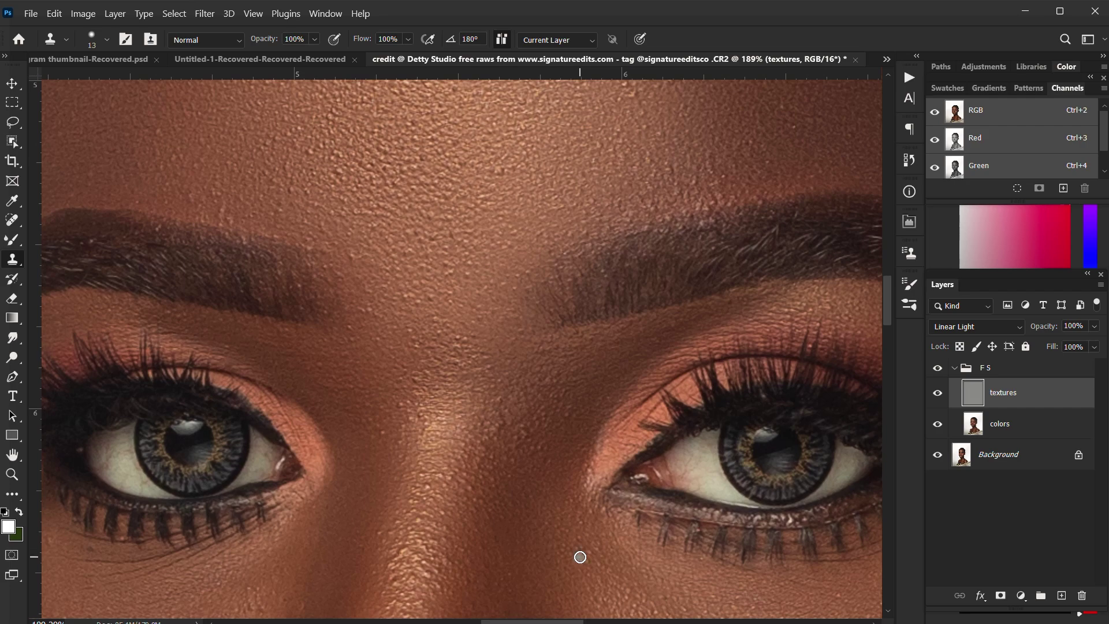
left_click_drag(678, 332, 443, 327)
scroll(443, 327, "down", 2)
scroll(723, 353, "up", 2)
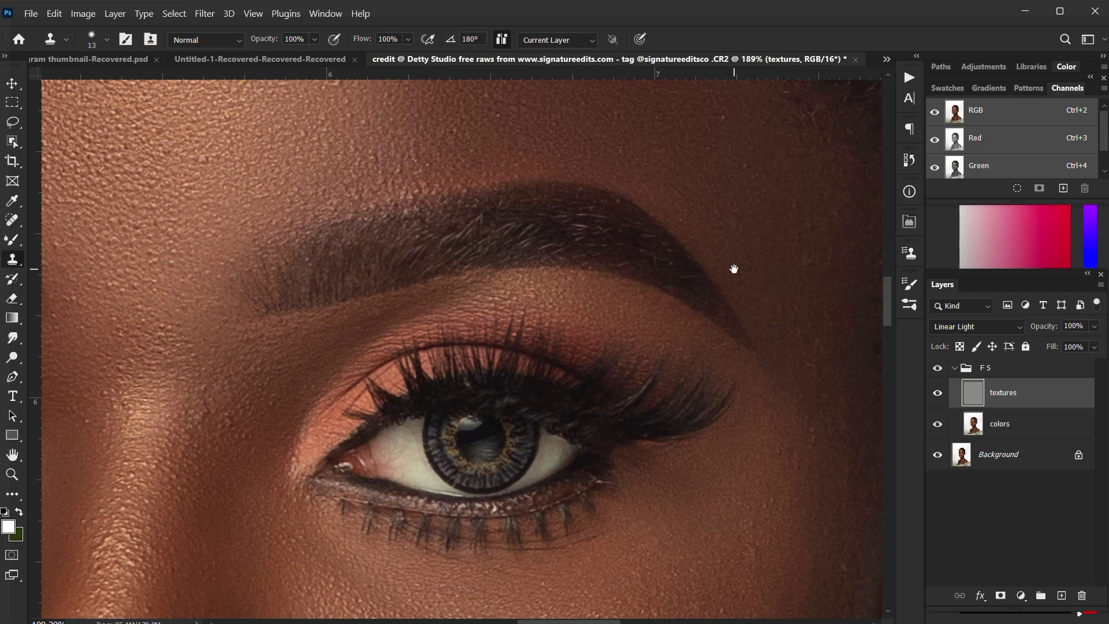
left_click_drag(734, 269, 720, 331)
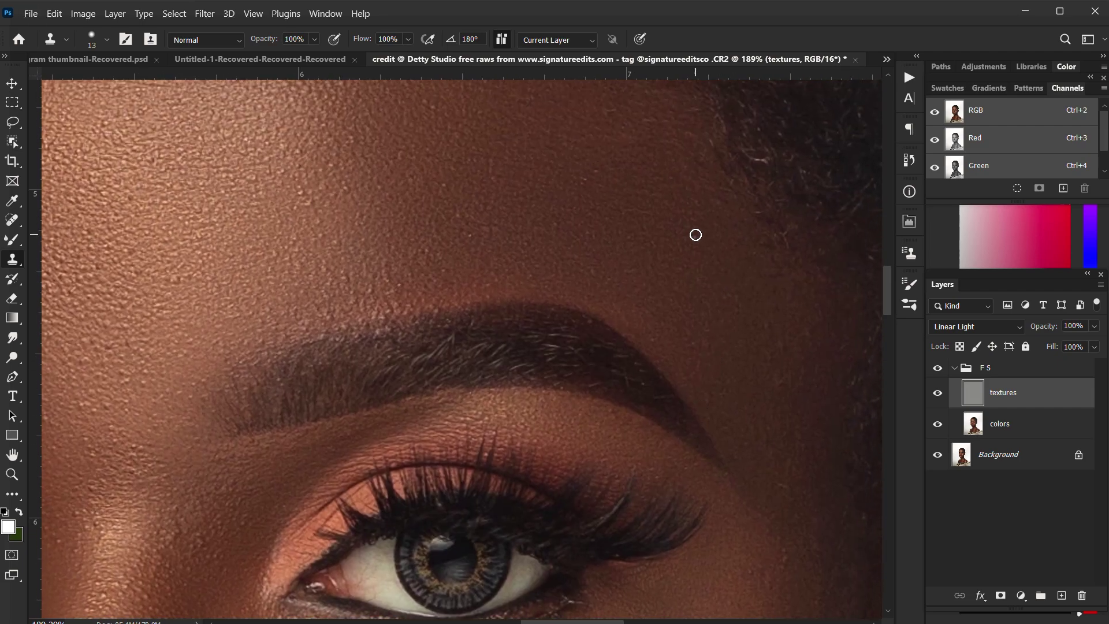
scroll(695, 235, "down", 10)
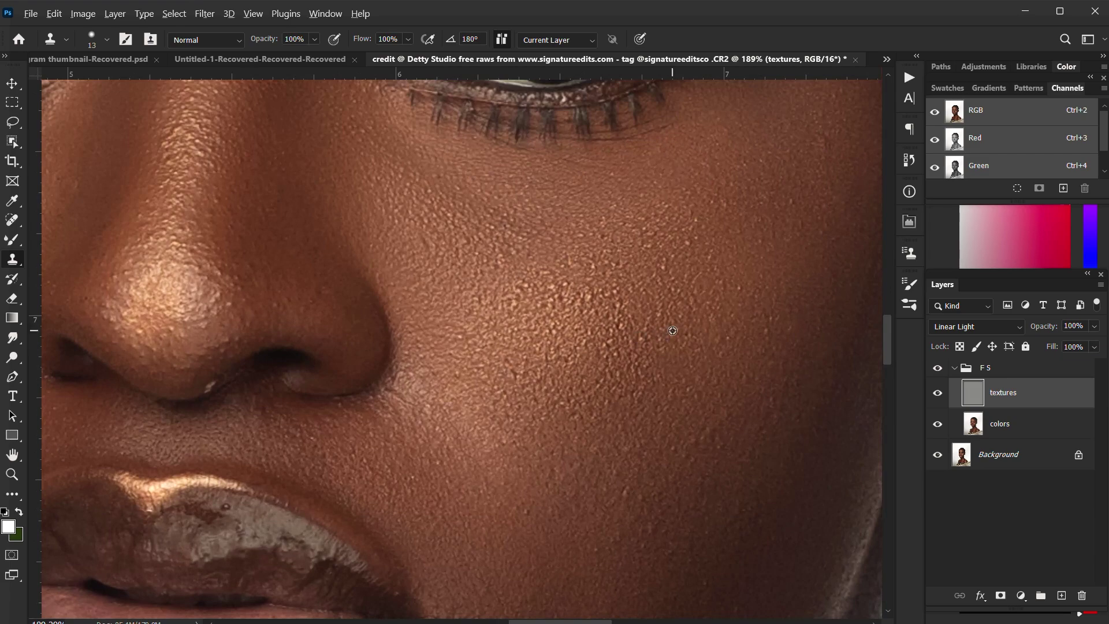
left_click(662, 330, "alt")
left_click(676, 404)
left_click(646, 342, "alt")
left_click(673, 403)
- Clone over the bump on the face outline beside the outer end of the image-left eyebrow
scroll(533, 411, "down", 2)
left_click_drag(324, 407, 579, 442)
scroll(405, 422, "down", 1)
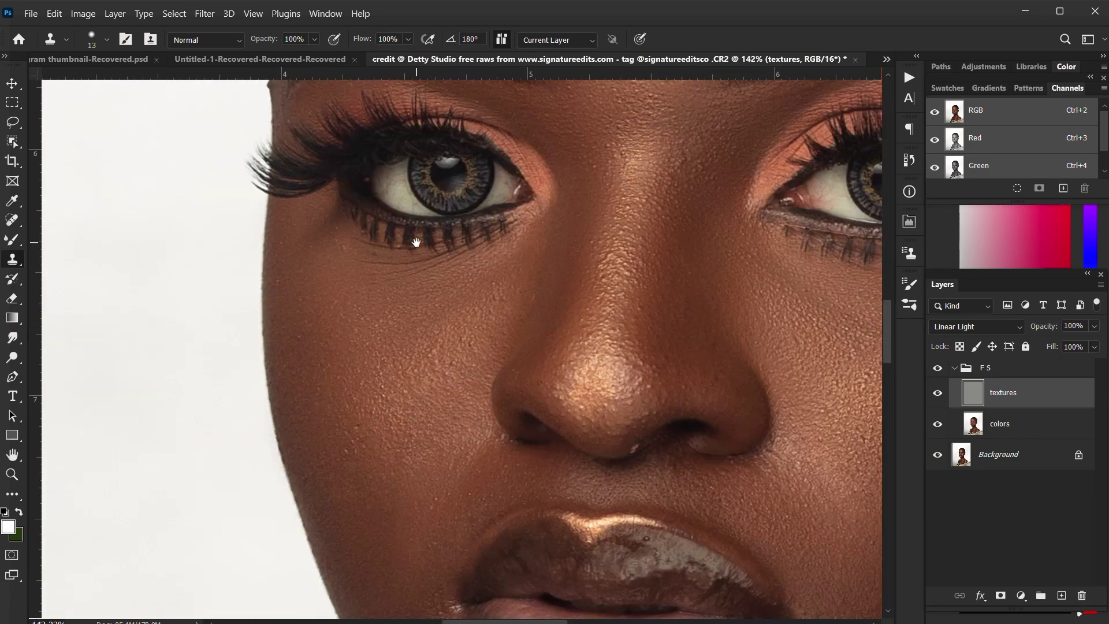
left_click_drag(416, 242, 408, 416)
scroll(336, 367, "up", 3)
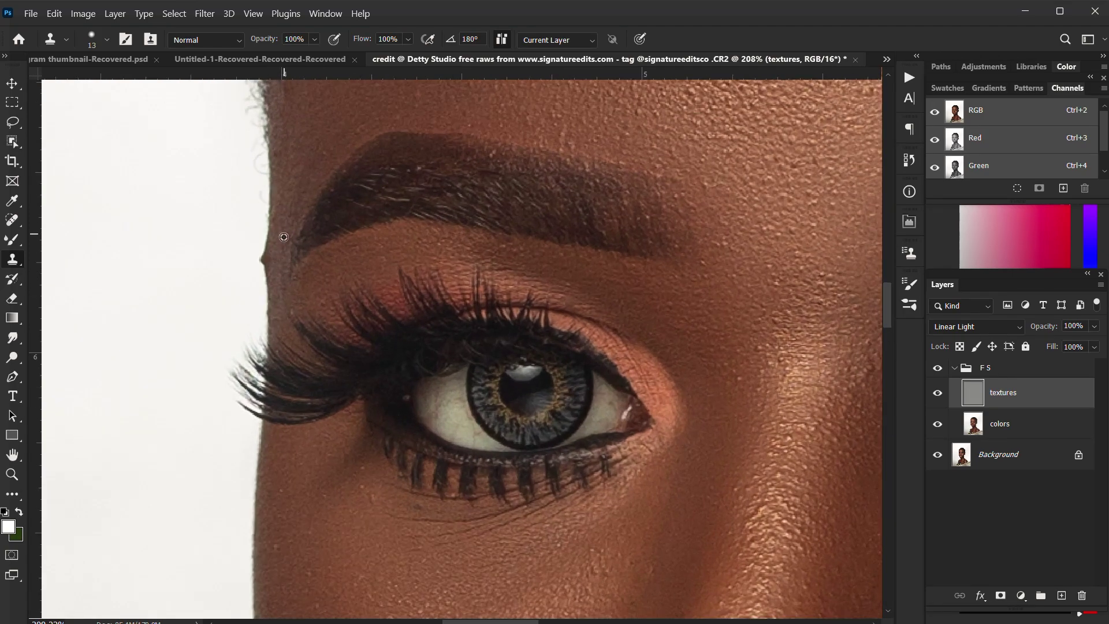
left_click(284, 237, "alt")
left_click(270, 254)
left_click(268, 258)
left_click(266, 257)
left_click(265, 261)
- Clone away the light speck at the base of the nose tip using skin texture sampled just above it
scroll(387, 318, "down", 6)
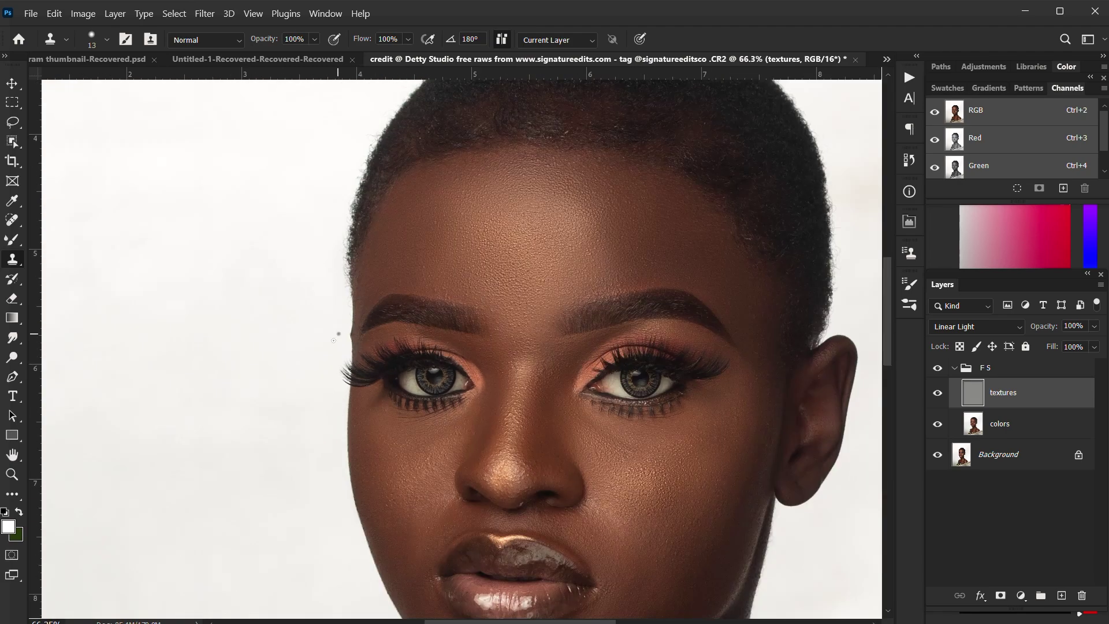
scroll(573, 329, "up", 3)
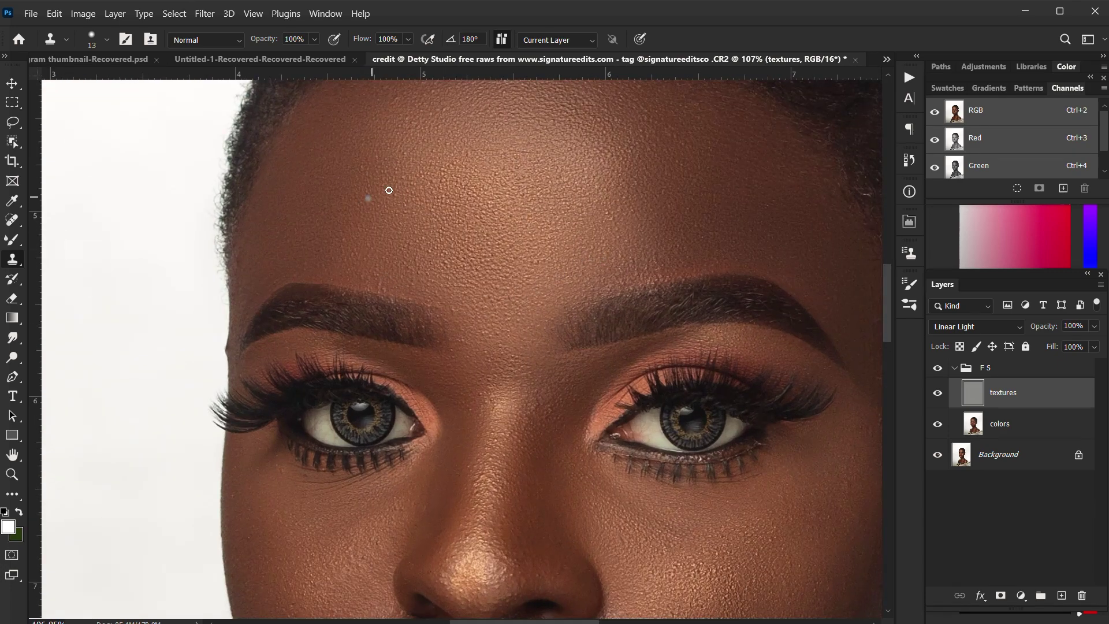
scroll(434, 185, "up", 1)
scroll(564, 374, "down", 5)
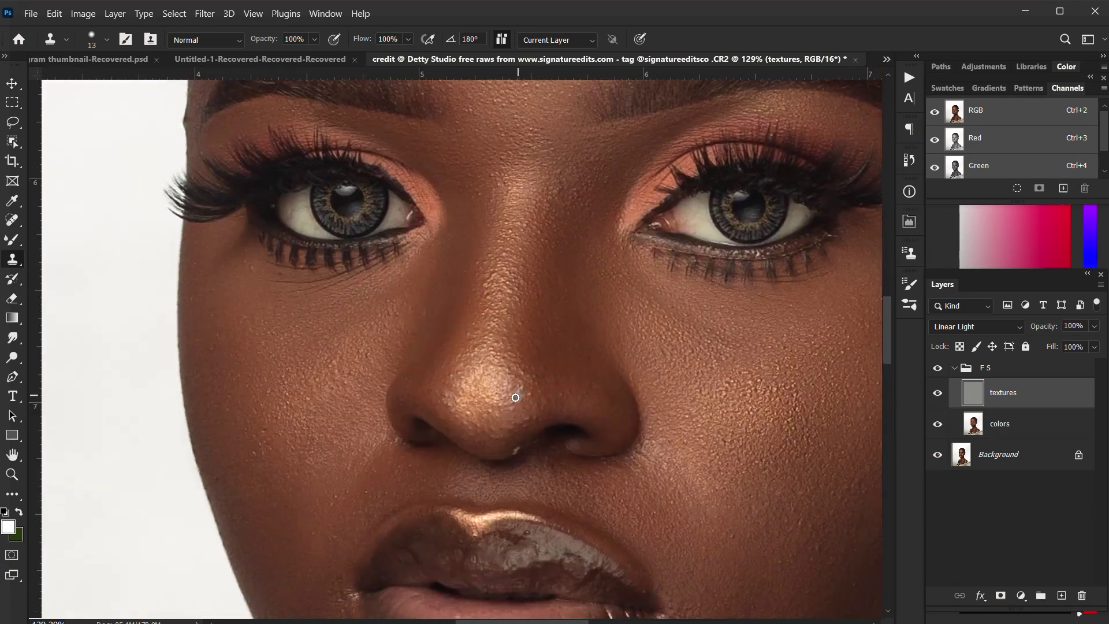
scroll(508, 384, "up", 3)
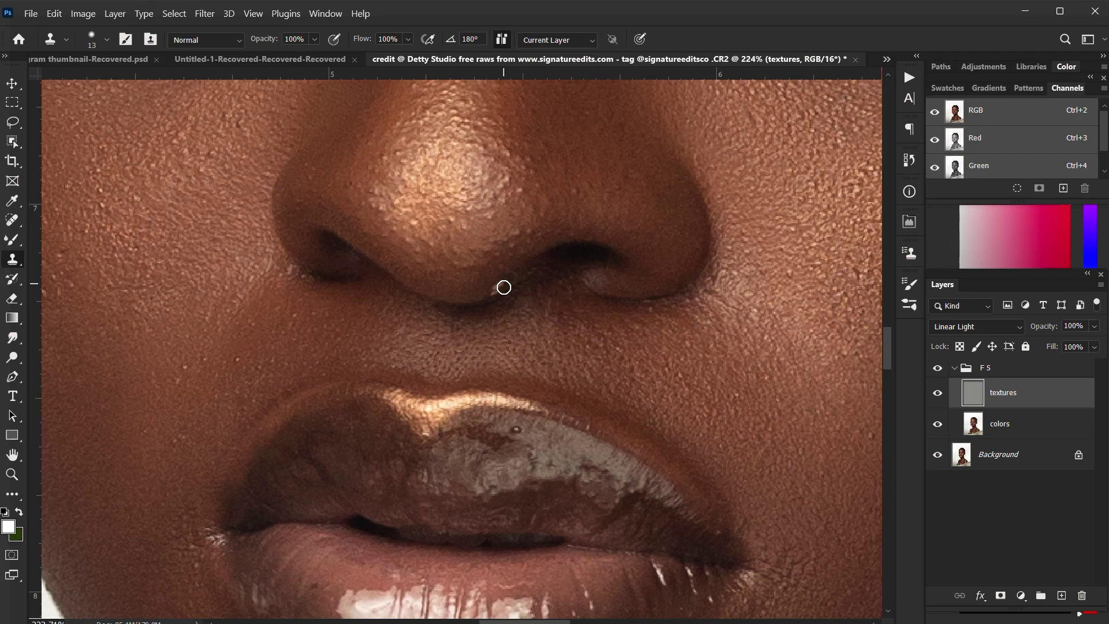
left_click(495, 272, "alt")
left_click(496, 283)
left_click(503, 277)
- Smooth the tones of the lips on the colors layer with an 81 px Mixer Brush
scroll(491, 293, "down", 3)
scroll(333, 342, "up", 2)
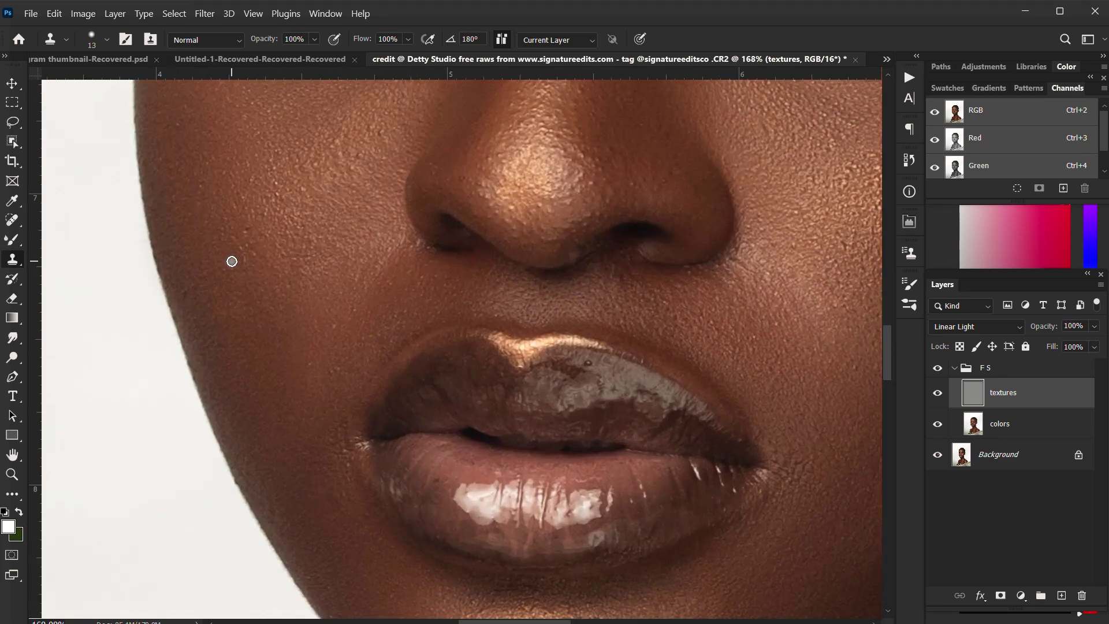
scroll(571, 354, "down", 2)
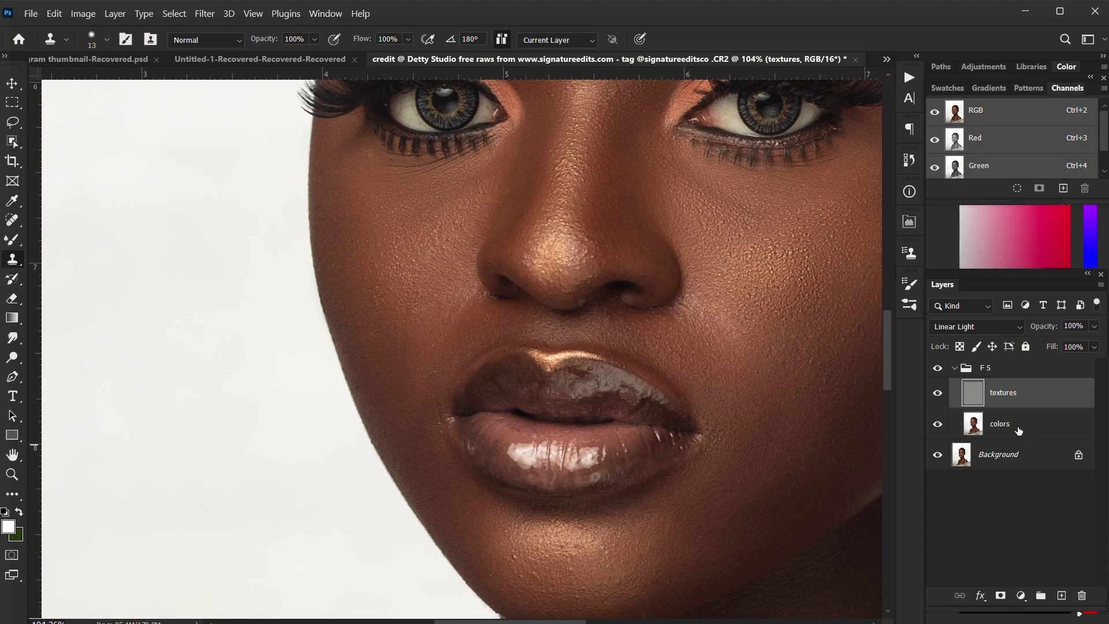
left_click(1017, 428)
scroll(493, 303, "up", 2)
scroll(493, 303, "up", 1)
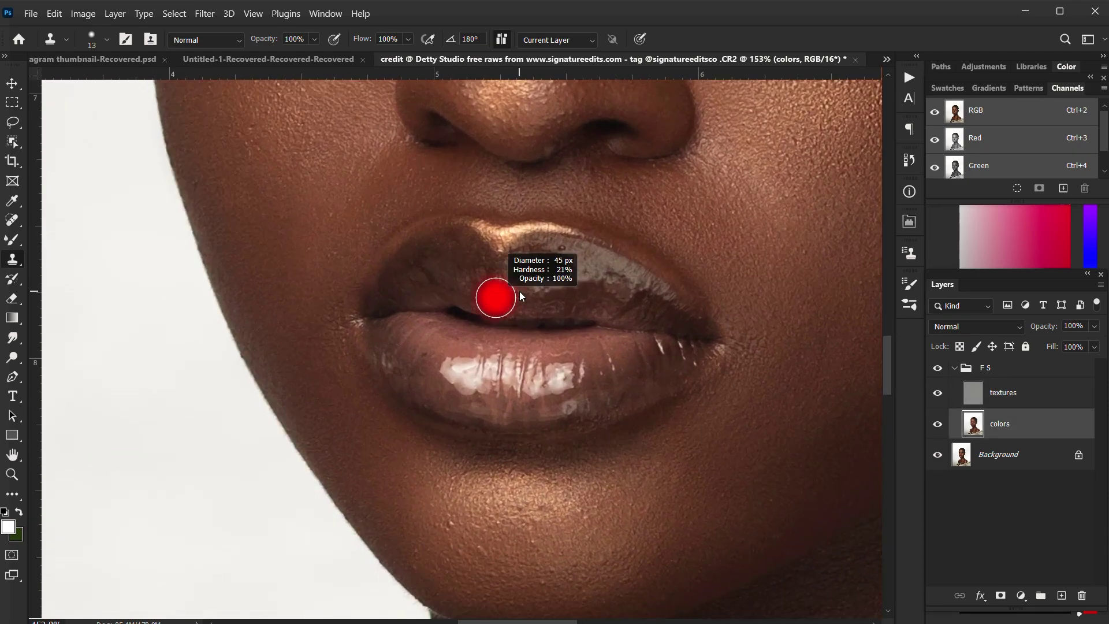
key("b")
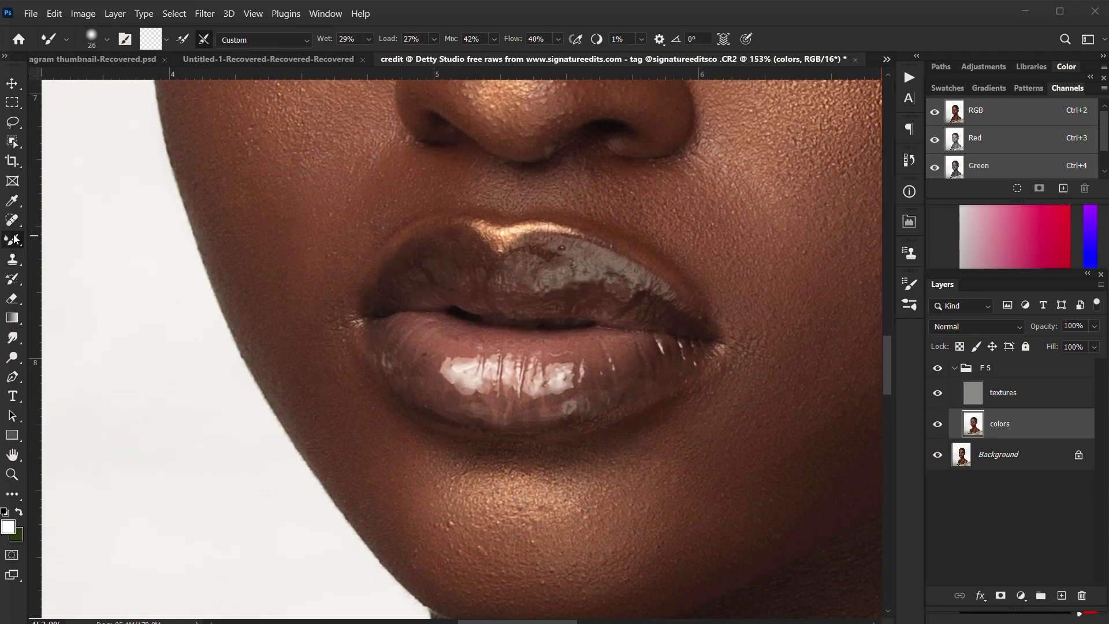
right_click(15, 238)
left_click(75, 275)
scroll(462, 256, "down", 4)
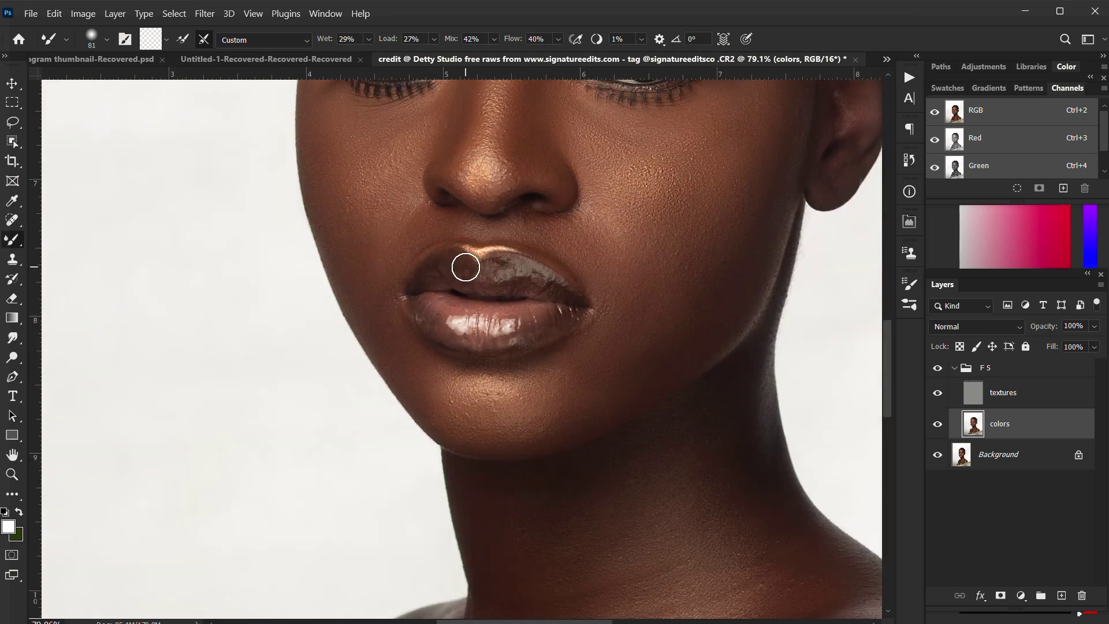
mouse_move(466, 268)
left_mouse_down()
mouse_move(427, 279)
mouse_move(454, 263)
mouse_move(475, 277)
mouse_move(505, 265)
mouse_move(575, 304)
mouse_move(564, 325)
mouse_move(542, 325)
mouse_move(540, 304)
mouse_move(477, 342)
mouse_move(458, 318)
mouse_move(429, 322)
mouse_move(523, 346)
mouse_move(562, 332)
left_mouse_up()
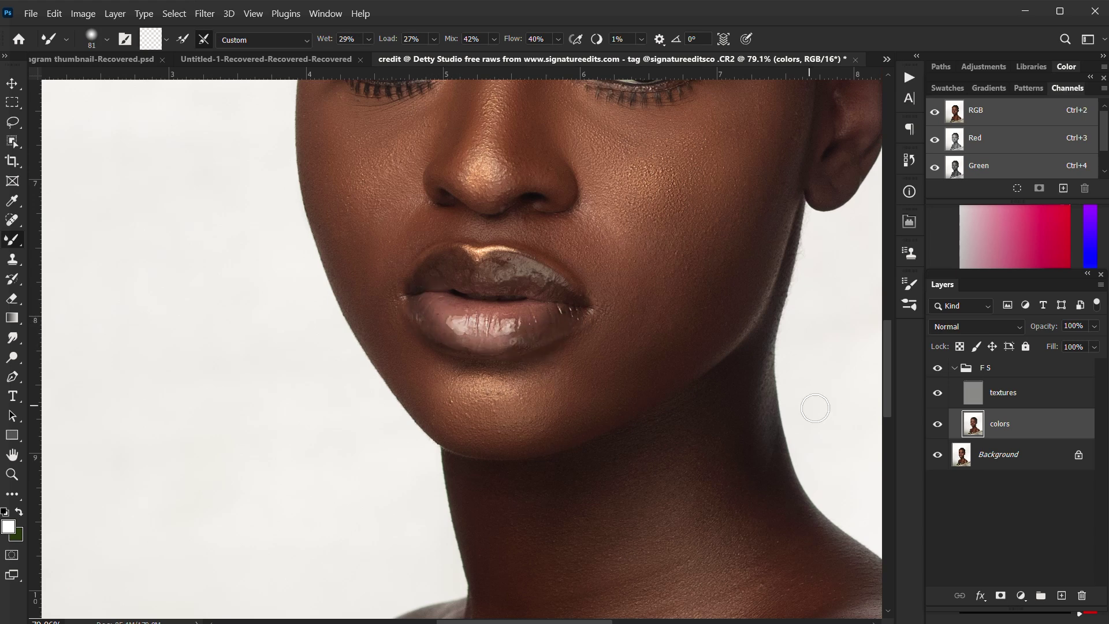
- Switch the F S group off and on to compare the lower face with the original, and review the whole portrait
left_click(938, 368)
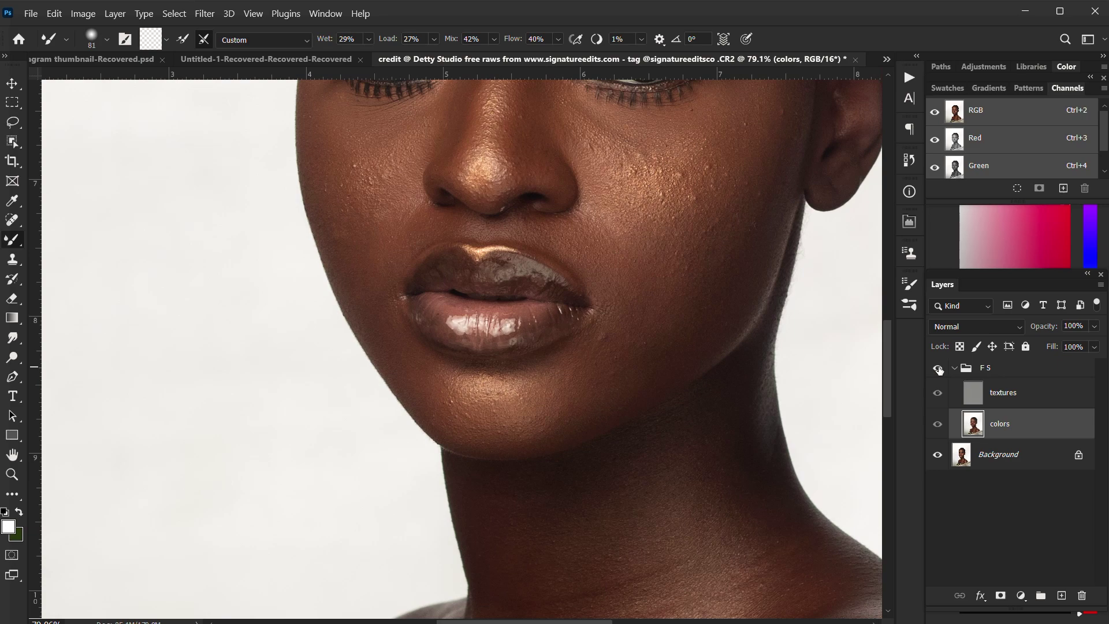
left_click(939, 368)
left_click(938, 368)
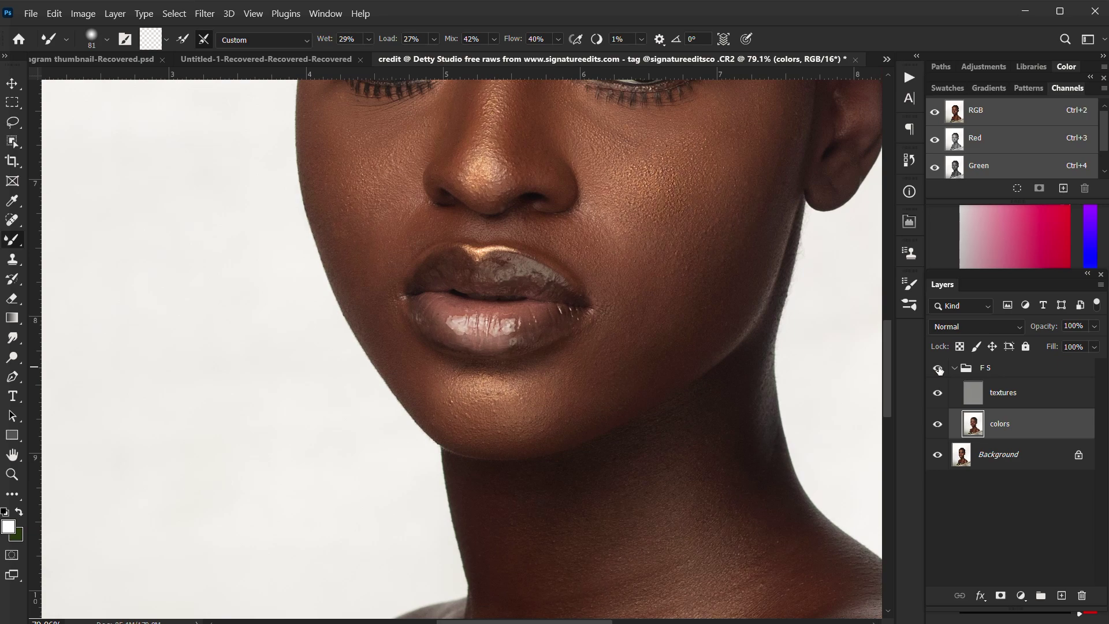
scroll(527, 432, "down", 4)
scroll(531, 432, "down", 3)
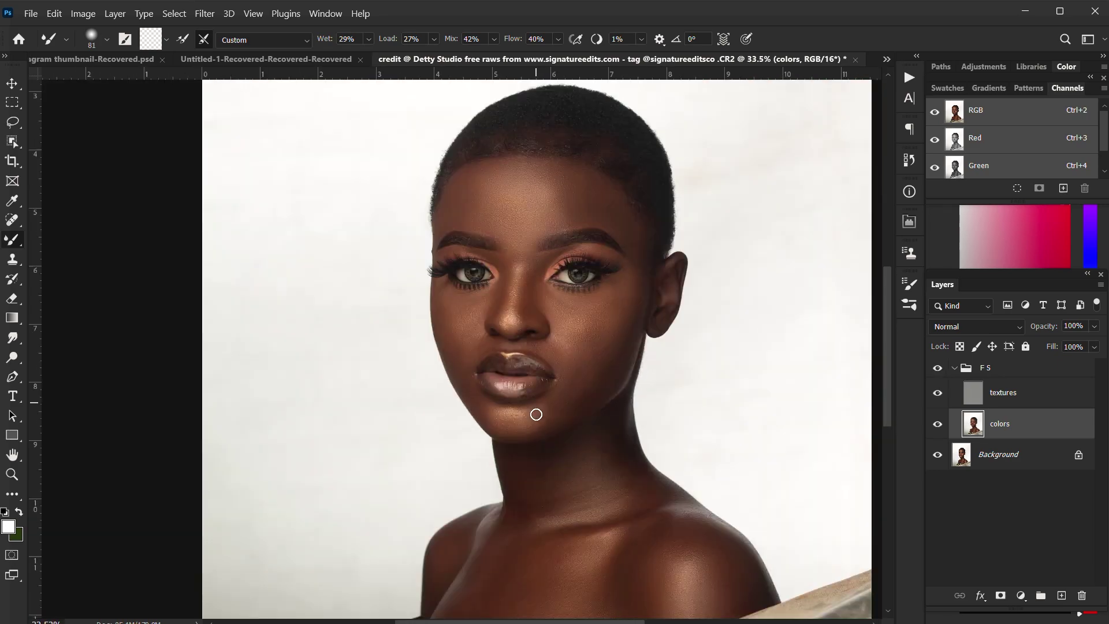
scroll(554, 479, "up", 3)
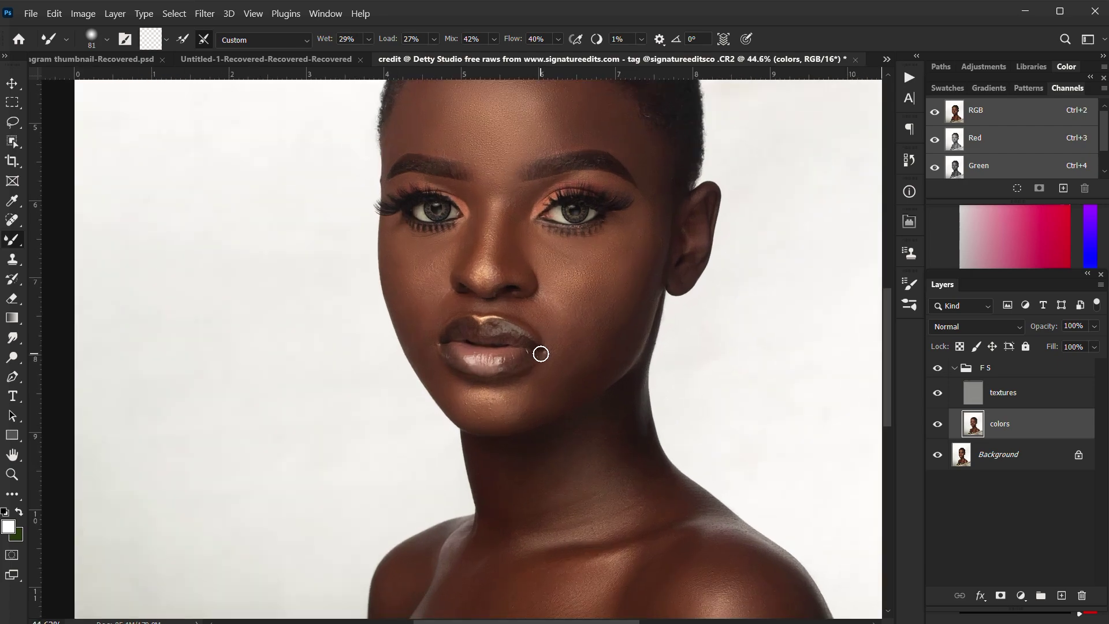
scroll(541, 353, "up", 1)
scroll(541, 353, "down", 1)
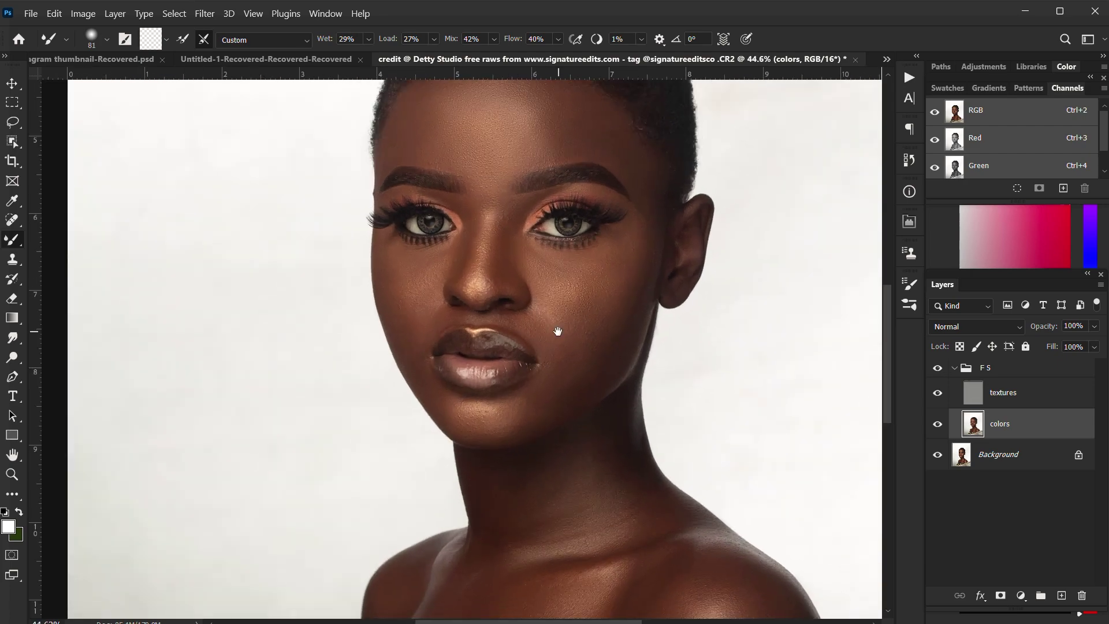
- Add a new layer directly above the colors layer and set its blend mode to Color
left_click(1040, 398)
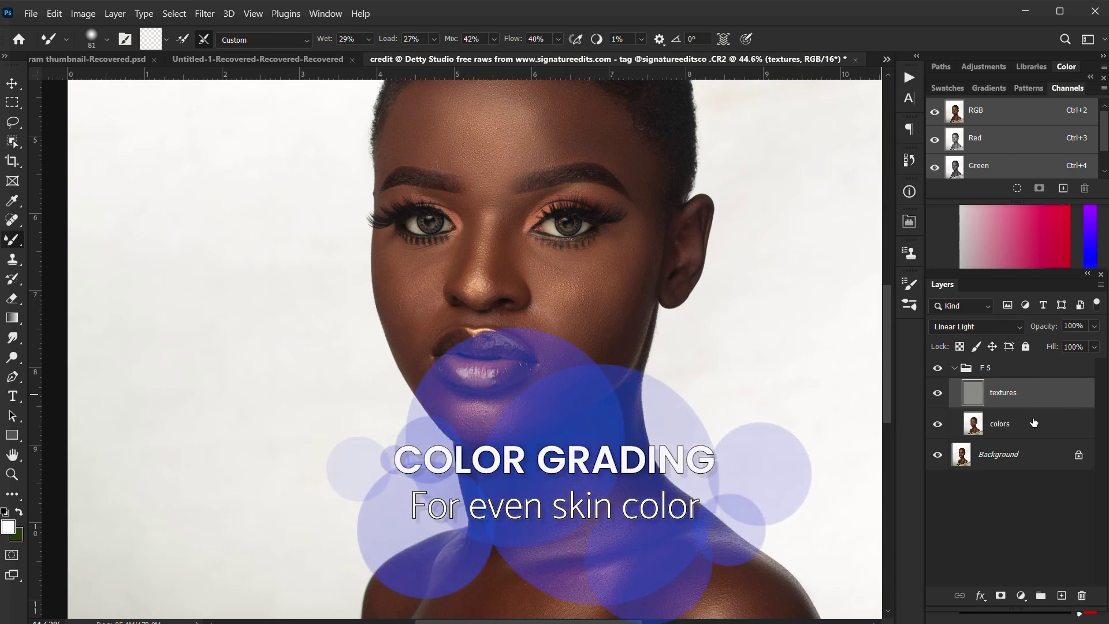
left_click(1034, 422)
left_click(1063, 596)
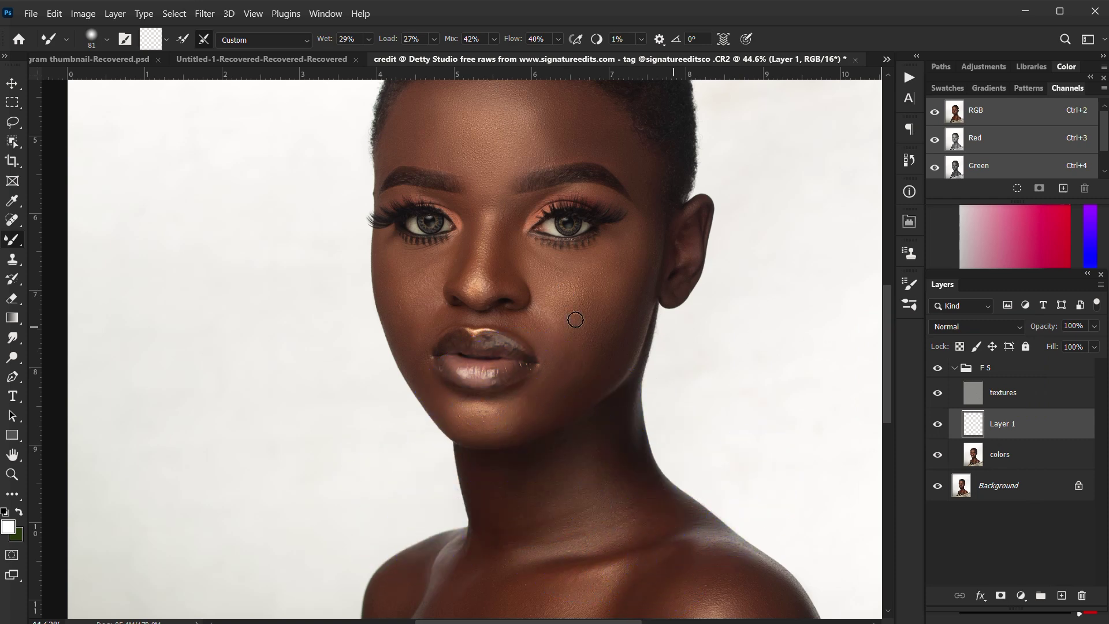
left_click(989, 328)
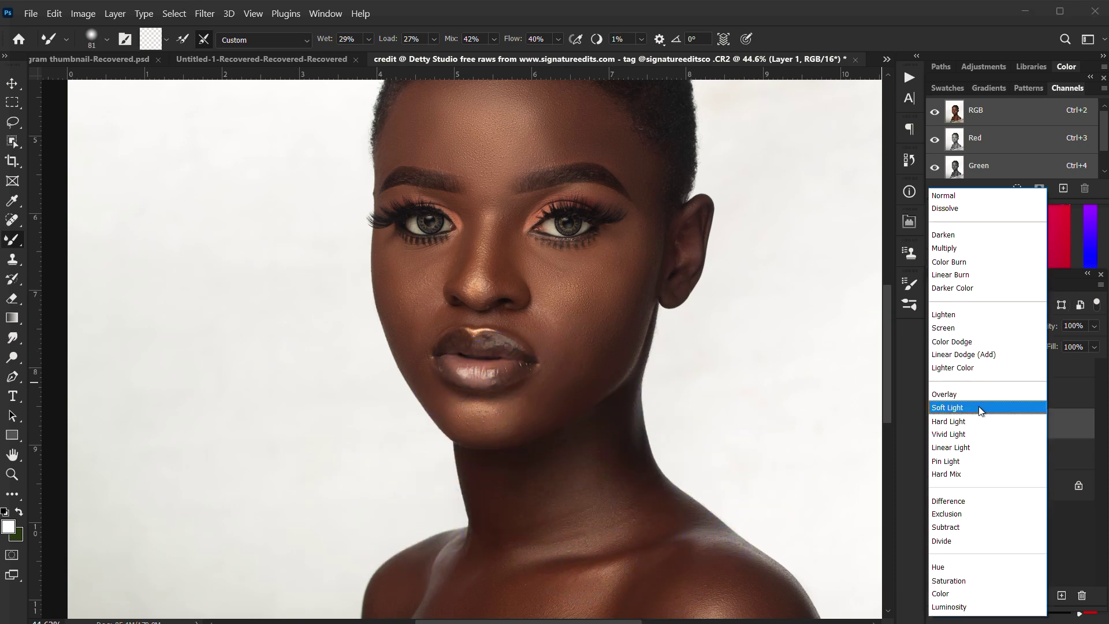
left_click(956, 594)
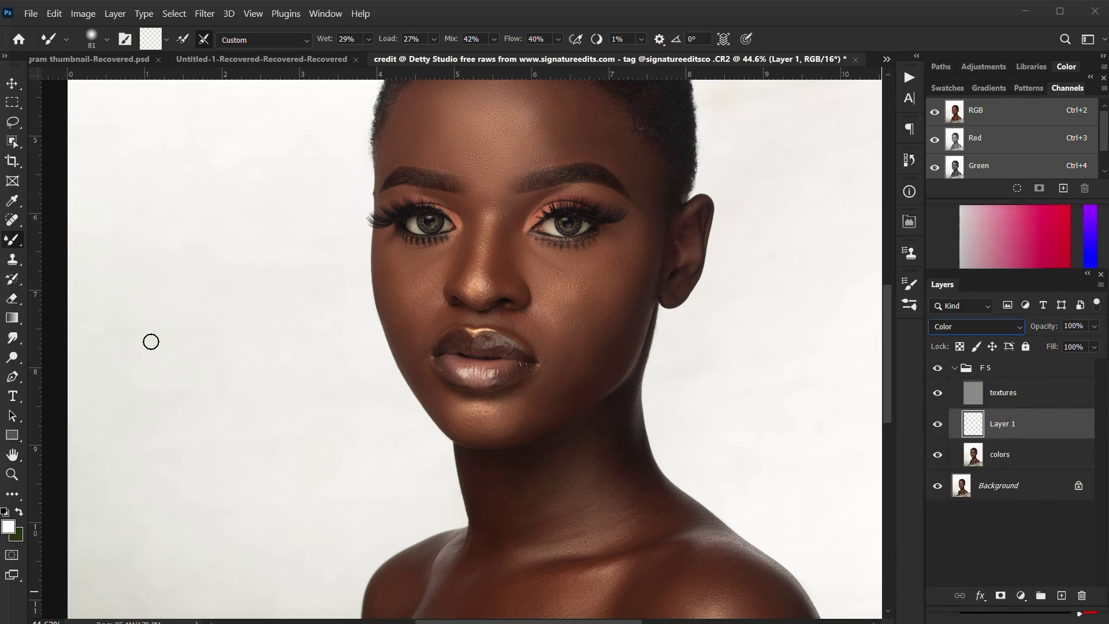
- Set up the Brush tool as a 128 px Soft Round with 0% hardness, 52% opacity and 51% flow
right_click(13, 240)
left_click(105, 234)
left_click(106, 40)
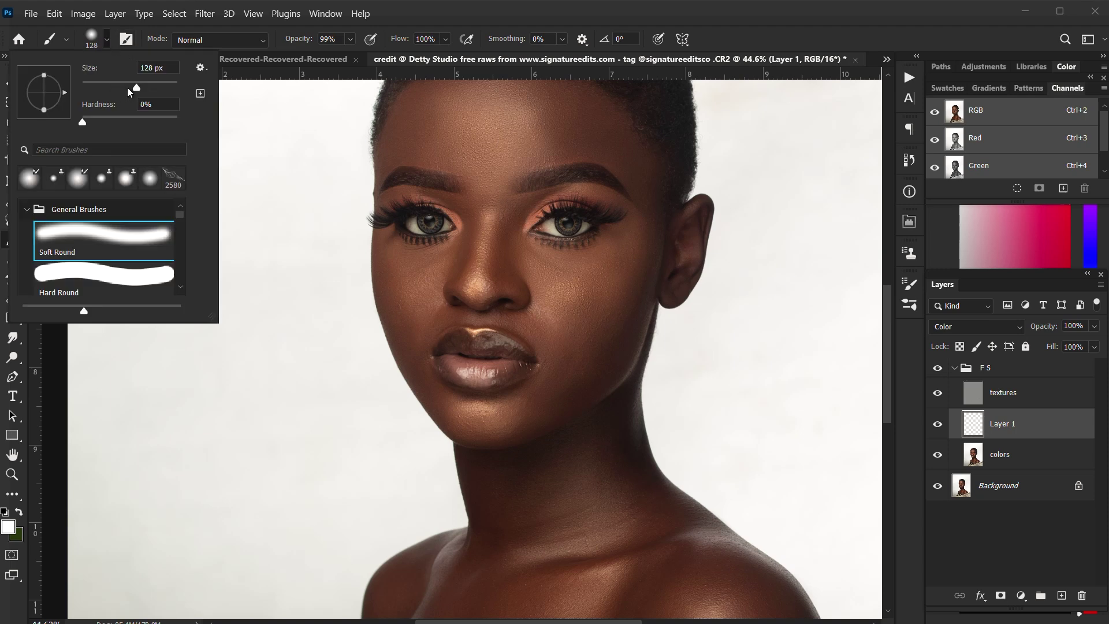
left_click(117, 240)
left_click(350, 40)
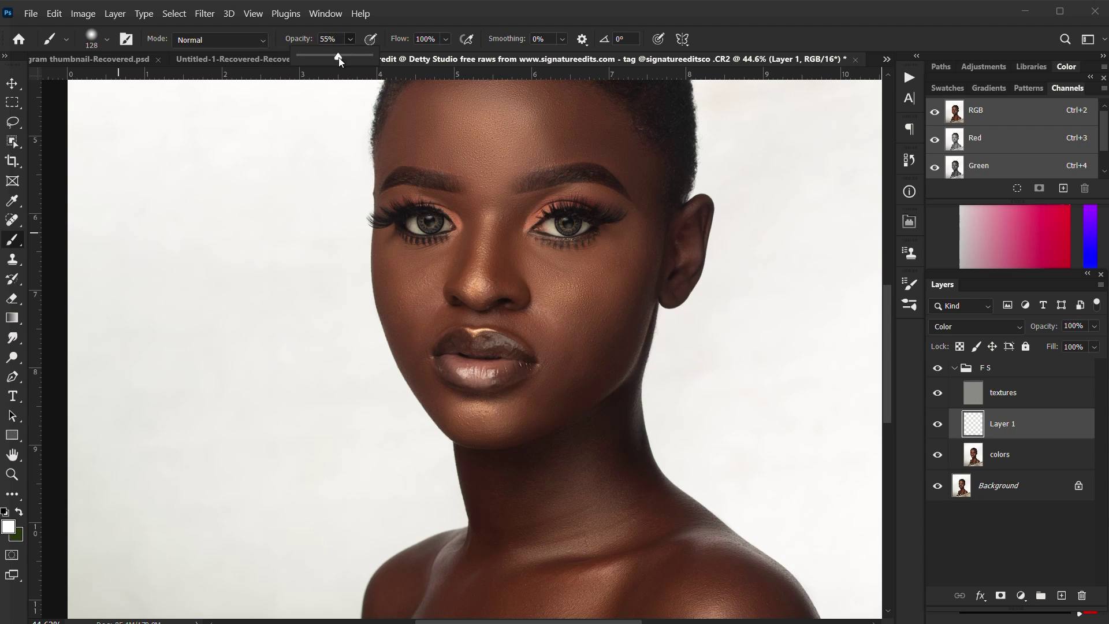
left_click_drag(452, 40, 450, 60)
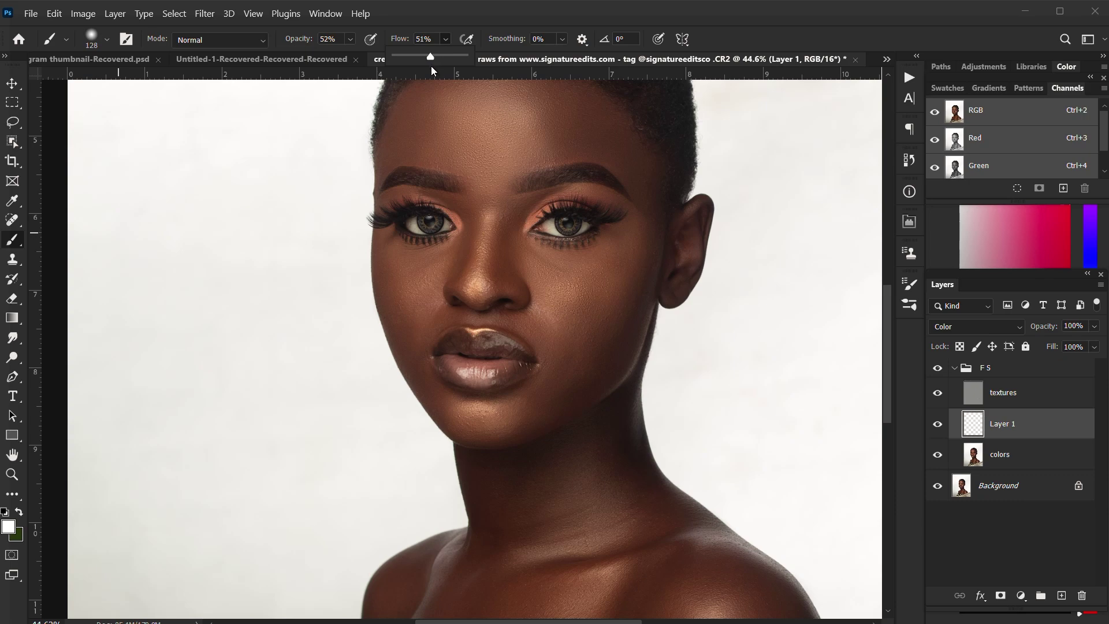
left_click(727, 35)
scroll(476, 283, "up", 5)
scroll(479, 289, "down", 5)
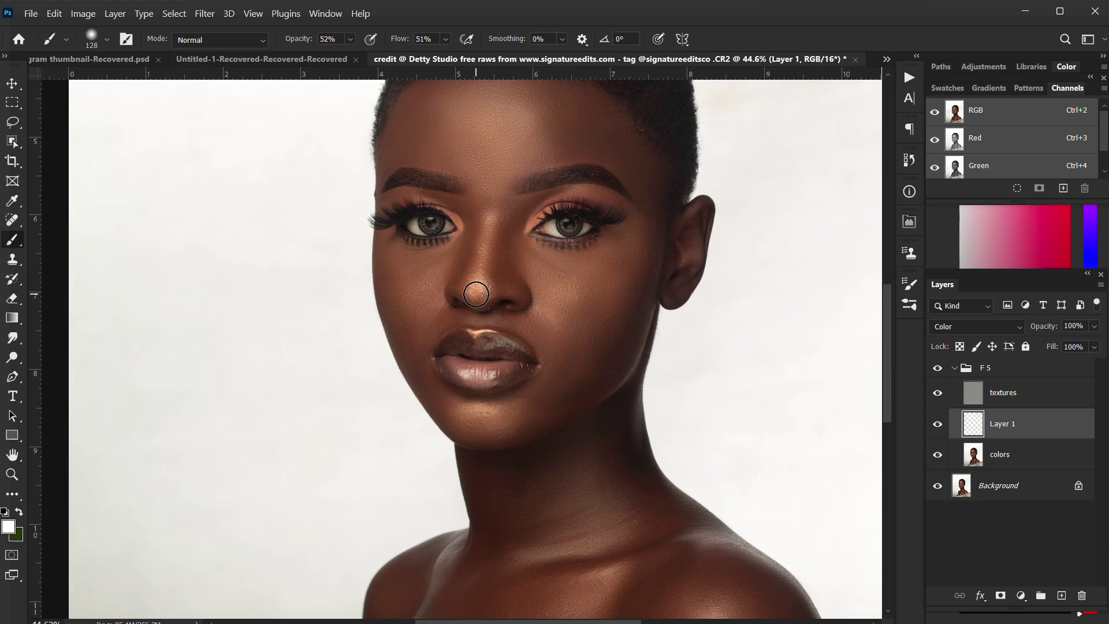
scroll(479, 259, "down", 1)
left_click_drag(501, 269, 513, 279)
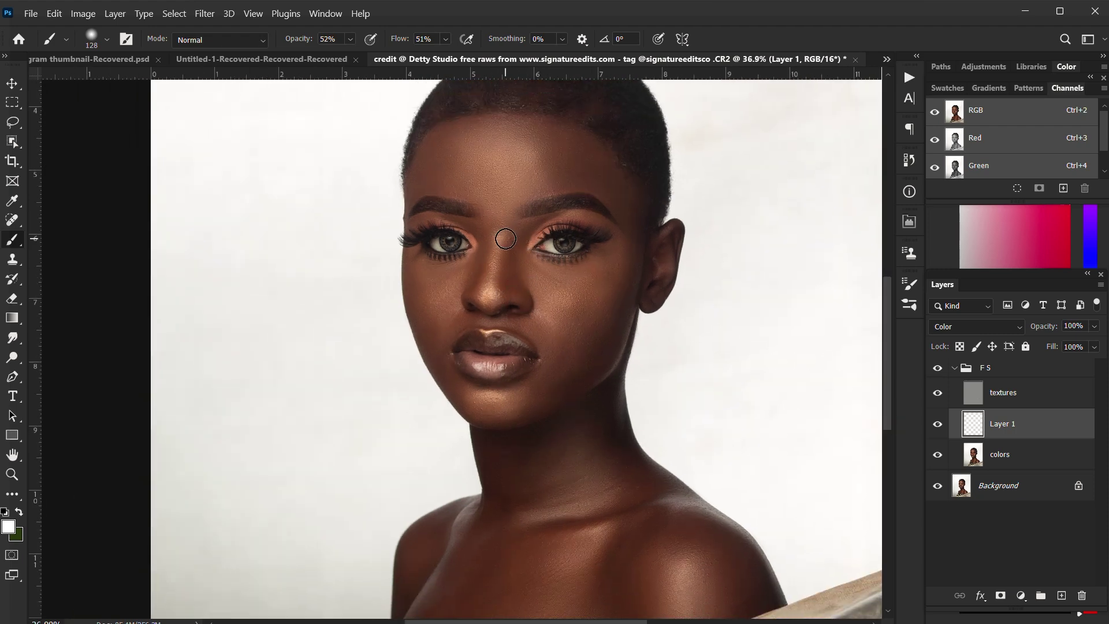
scroll(499, 243, "down", 1)
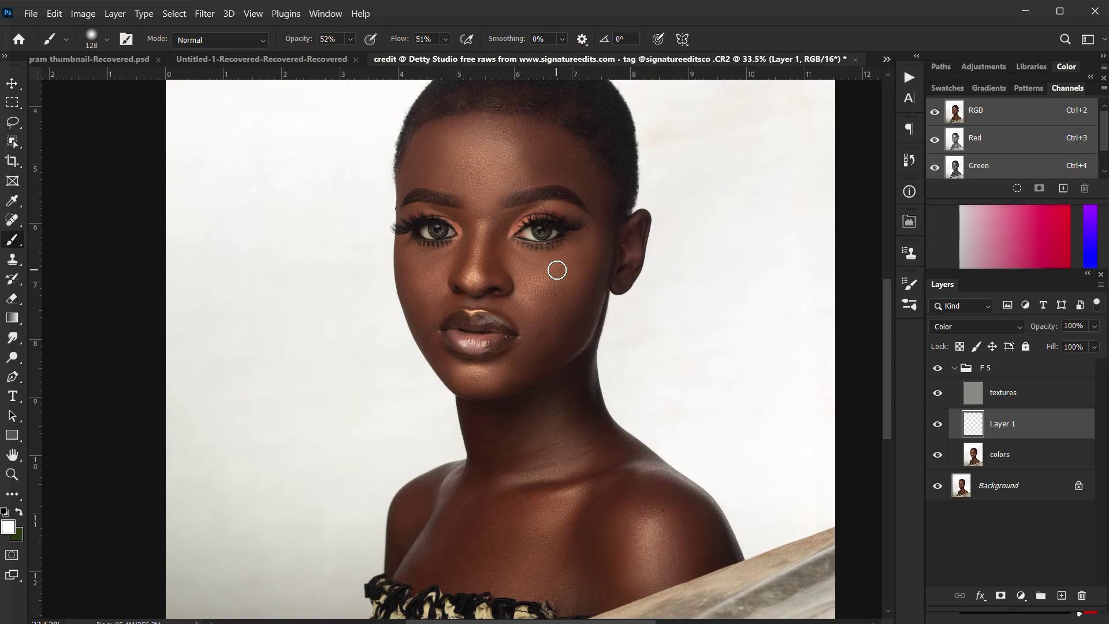
- Sample a brown skin tone as the foreground color and paint the forehead on Layer 1, enlarging the Brush from 128 to 194 px
scroll(514, 210, "up", 2)
scroll(517, 211, "up", 3)
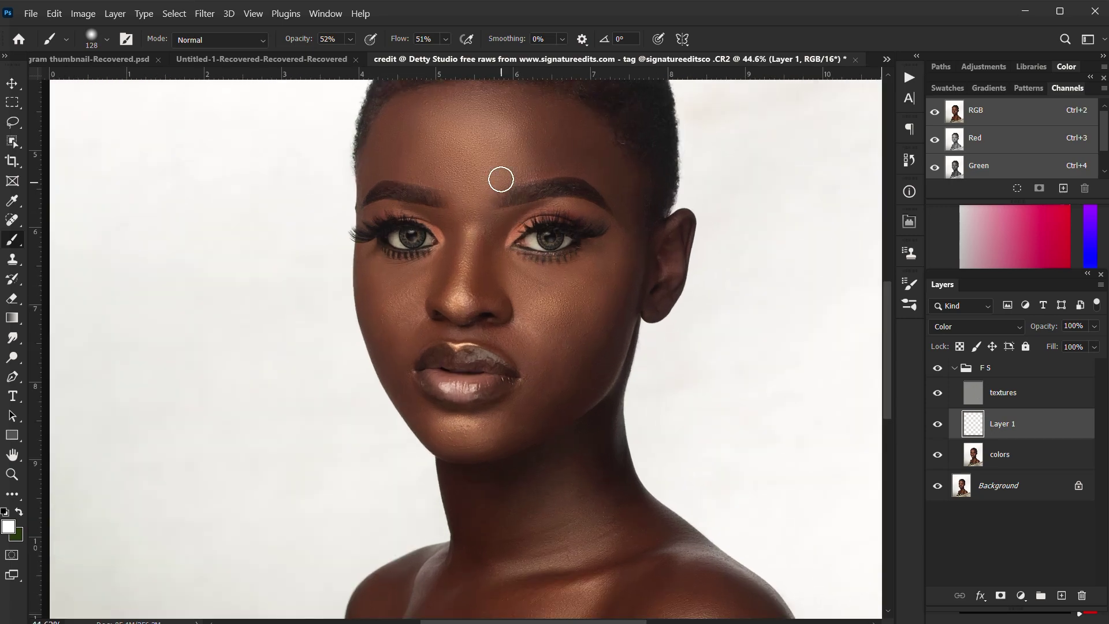
left_click_drag(513, 181, 476, 201)
scroll(474, 213, "down", 3)
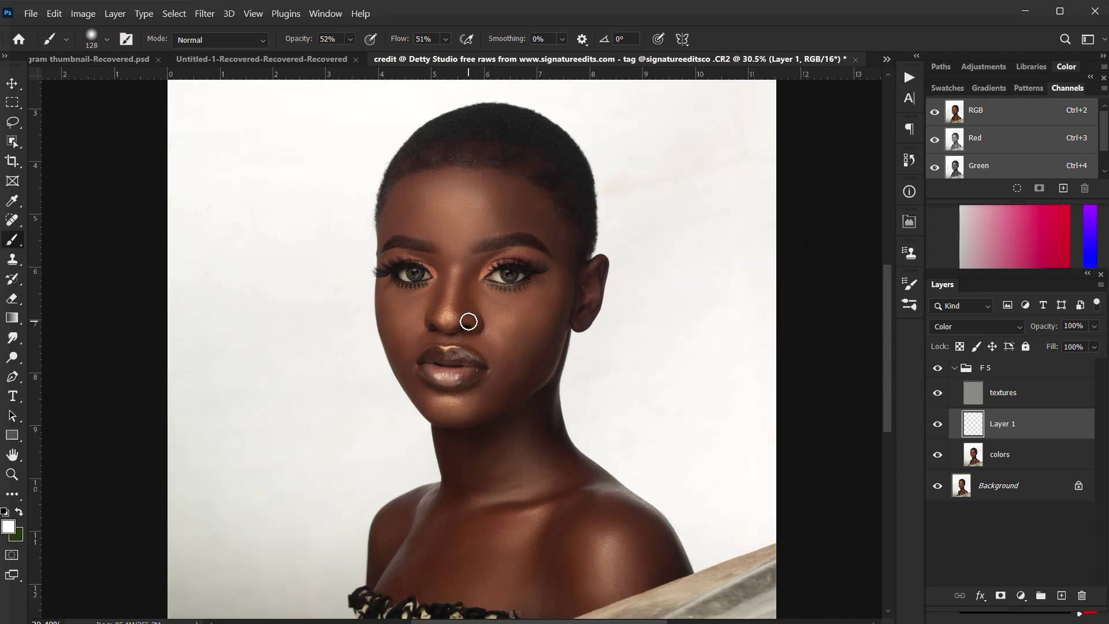
scroll(475, 331, "up", 3)
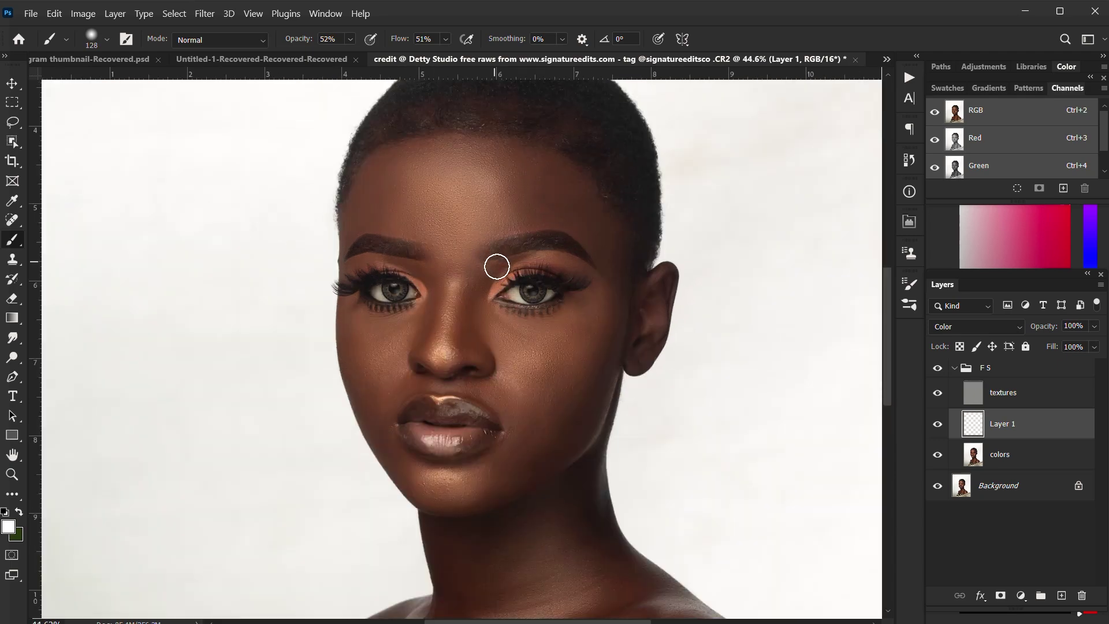
scroll(452, 274, "up", 3)
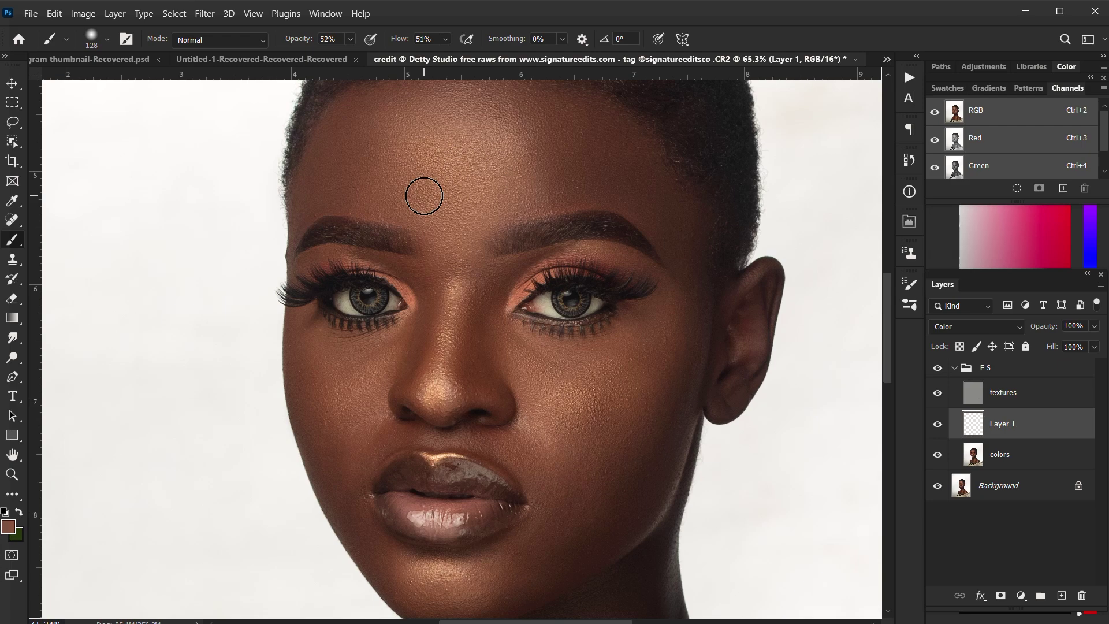
left_click_drag(536, 178, 557, 174)
left_click_drag(496, 160, 499, 194)
mouse_move(424, 176)
left_mouse_down()
mouse_move(395, 190)
mouse_move(399, 172)
mouse_move(379, 156)
mouse_move(338, 181)
mouse_move(321, 221)
mouse_move(400, 173)
mouse_move(409, 145)
mouse_move(610, 168)
left_mouse_up()
mouse_move(526, 211)
left_mouse_down()
mouse_move(569, 179)
mouse_move(456, 218)
mouse_move(456, 274)
mouse_move(474, 253)
mouse_move(443, 182)
mouse_move(469, 175)
mouse_move(469, 154)
mouse_move(439, 134)
left_mouse_up()
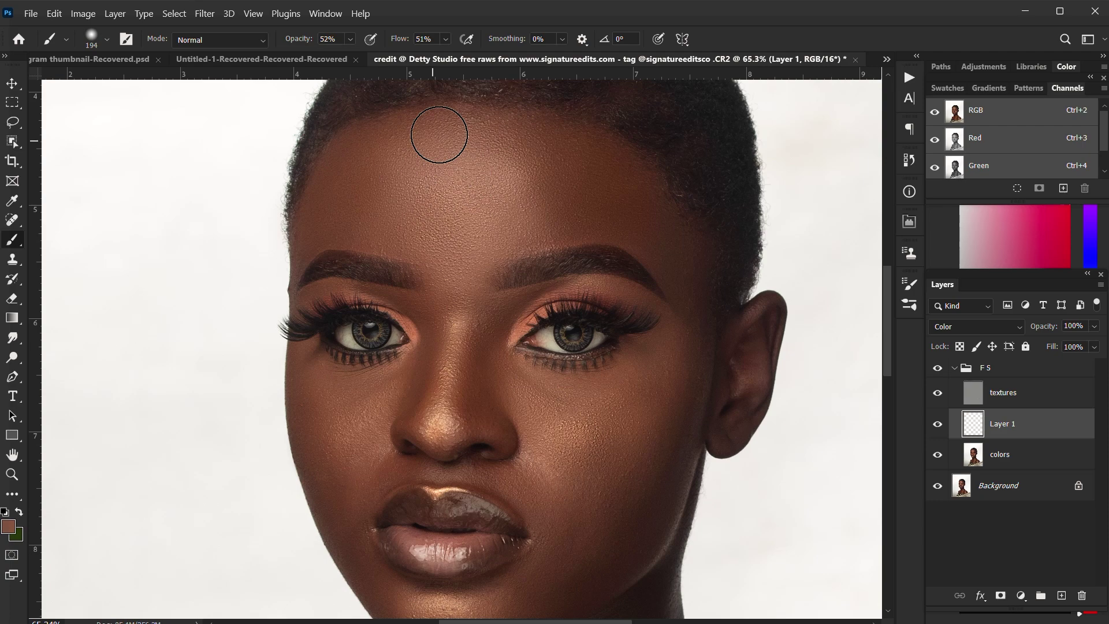
mouse_move(331, 204)
left_mouse_down()
mouse_move(311, 223)
mouse_move(514, 233)
mouse_move(569, 219)
mouse_move(598, 190)
mouse_move(585, 194)
left_mouse_up()
- Paint the skin tone over the temple and the side of the face beside the ear, reducing the Brush from 132 to 91 px
scroll(629, 211, "up", 3)
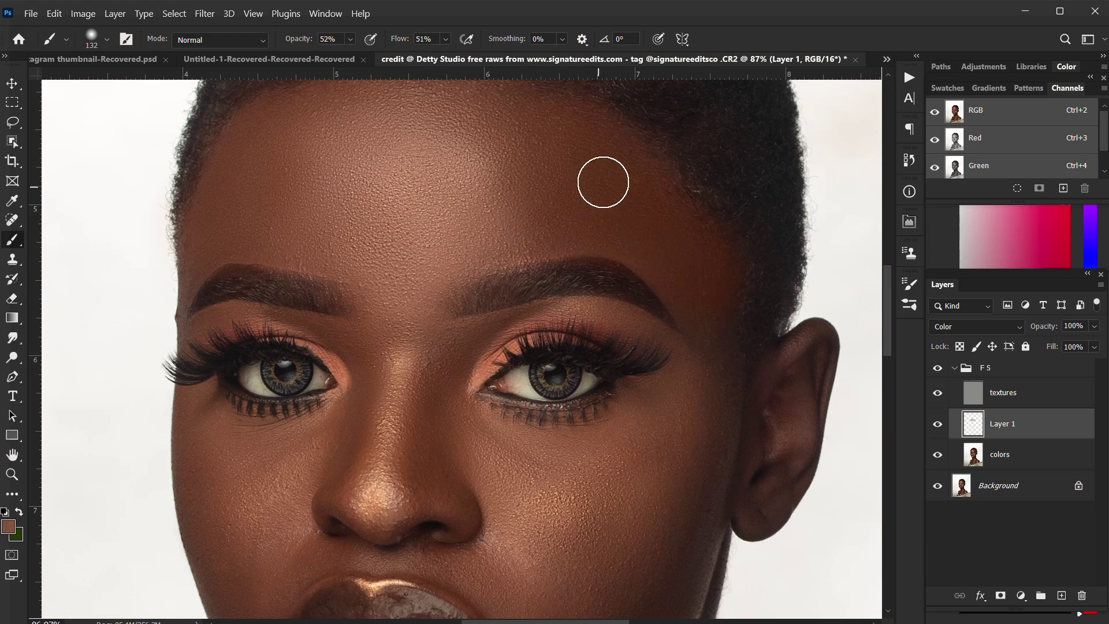
scroll(719, 252, "up", 2)
left_click_drag(735, 255, 696, 292)
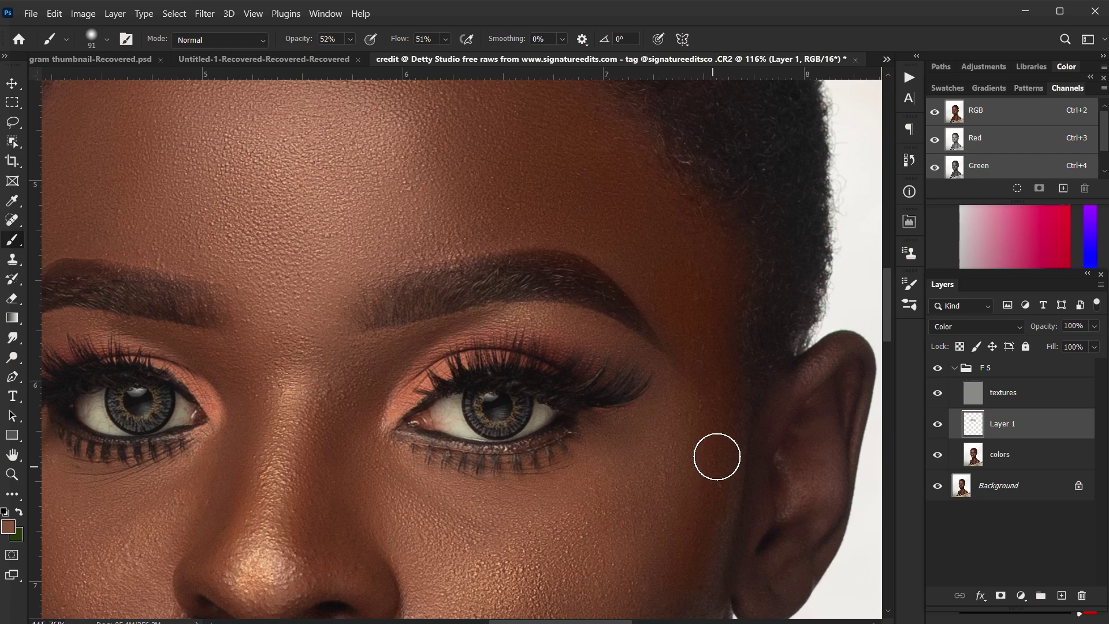
scroll(656, 355, "down", 5)
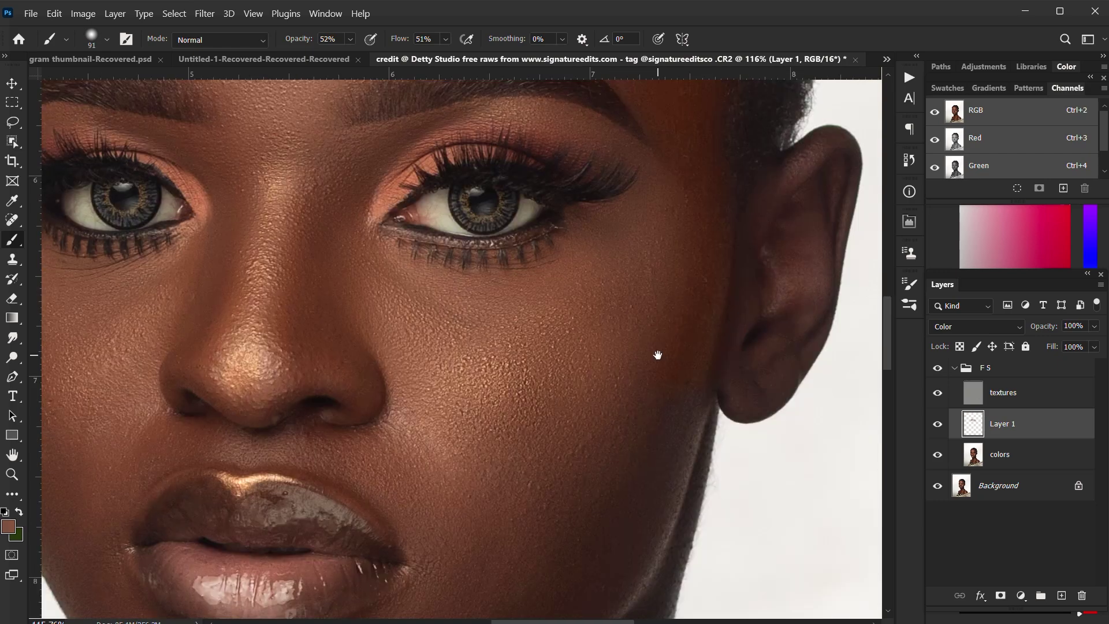
left_click_drag(664, 263, 675, 260)
mouse_move(655, 384)
left_mouse_down()
mouse_move(674, 353)
mouse_move(586, 547)
mouse_move(666, 369)
mouse_move(636, 482)
mouse_move(685, 410)
mouse_move(628, 570)
mouse_move(651, 494)
mouse_move(651, 565)
mouse_move(660, 530)
left_mouse_up()
- Even the color of the ear on Layer 1 with a 78 px Brush
left_click_drag(771, 201, 615, 258)
scroll(615, 258, "up", 3)
mouse_move(681, 228)
left_mouse_down()
mouse_move(691, 184)
mouse_move(702, 218)
mouse_move(664, 434)
mouse_move(612, 509)
mouse_move(569, 526)
mouse_move(563, 478)
mouse_move(650, 381)
mouse_move(677, 212)
mouse_move(701, 202)
mouse_move(667, 319)
mouse_move(616, 356)
left_mouse_up()
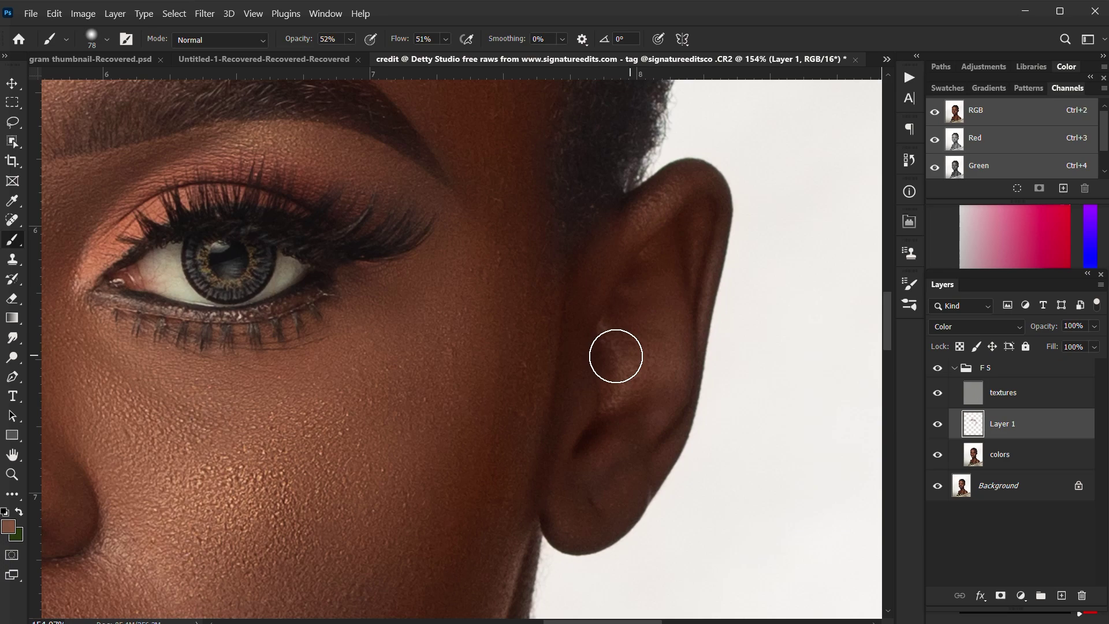
left_click_drag(499, 438, 593, 231)
- Enlarge the Brush to 200 px and paint the skin tone over the cheek and jaw on the ear side of the face
scroll(594, 231, "down", 4)
key("bracketright")
key("bracketright")
key("bracketright")
key("bracketright")
key("bracketright")
key("bracketright")
key("bracketright")
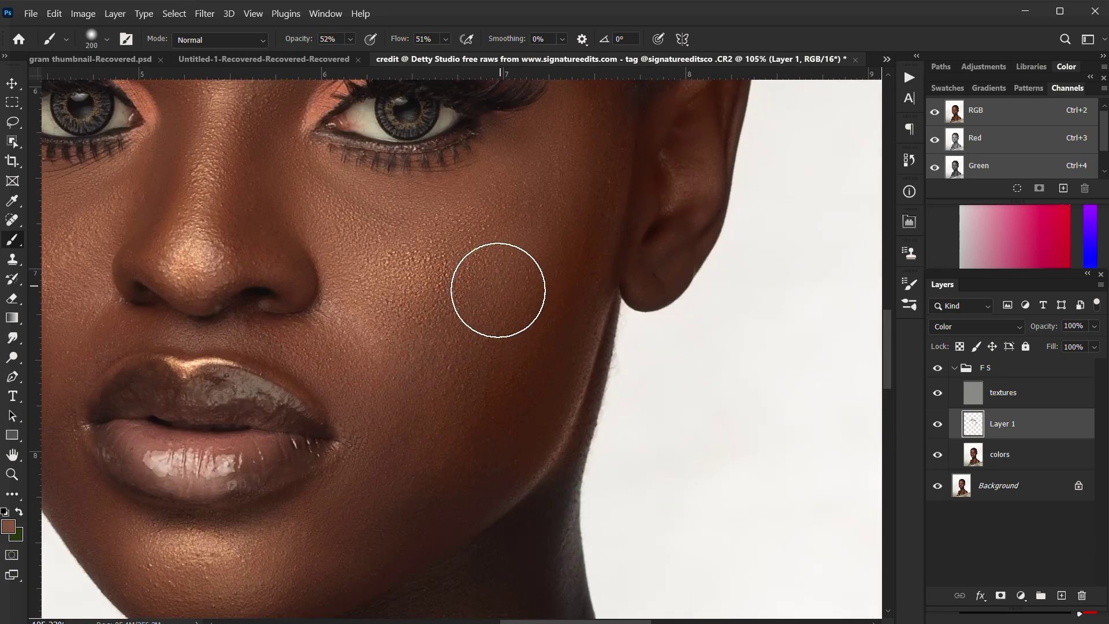
scroll(594, 272, "down", 5)
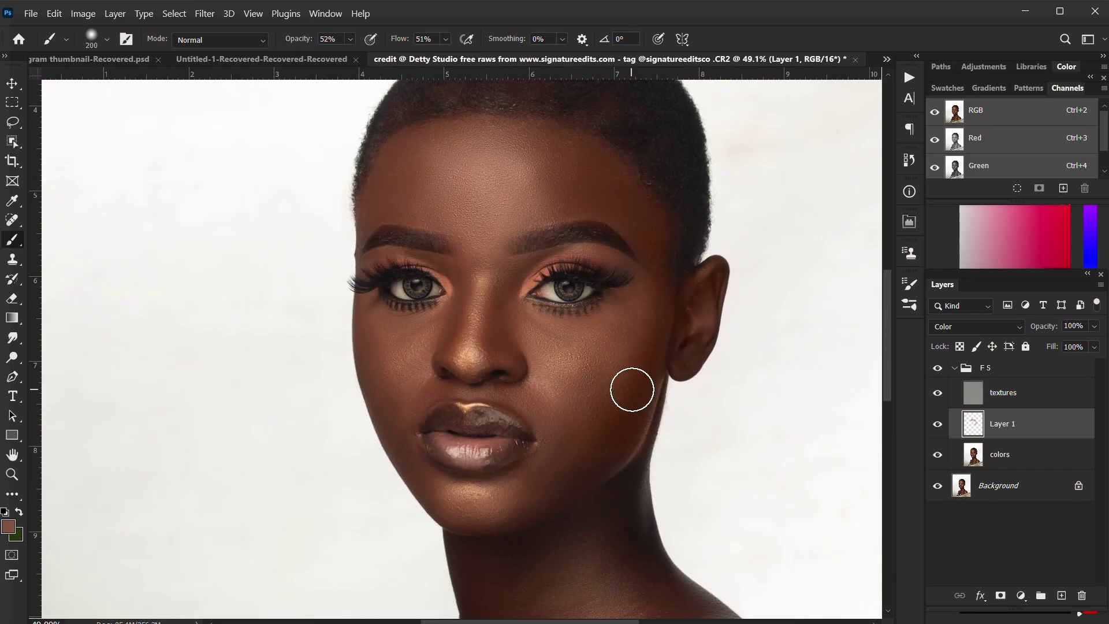
scroll(563, 399, "up", 4)
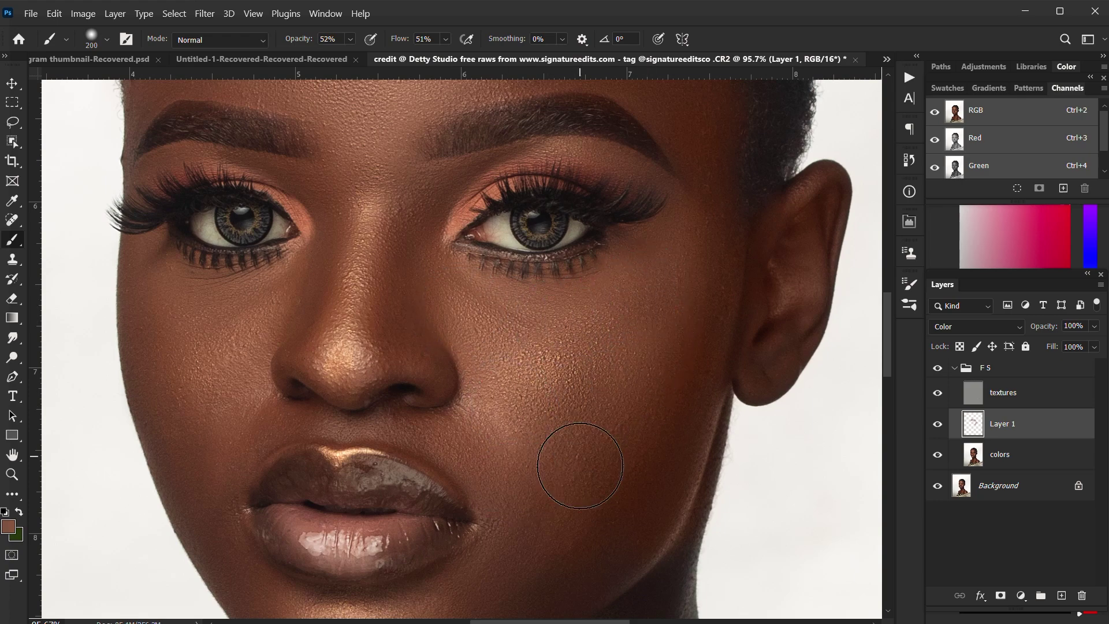
left_click_drag(541, 471, 587, 200)
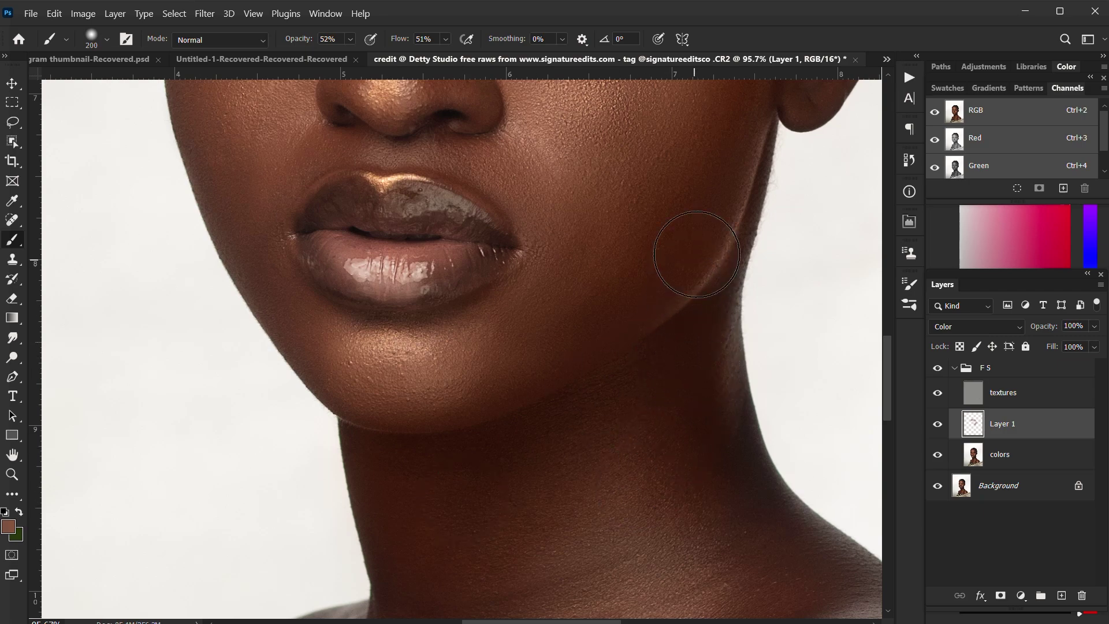
- Even the color of the neck, upper chest and shoulders on Layer 1 with a 273 px Brush
left_click_drag(604, 554, 554, 384)
scroll(569, 372, "down", 4)
left_click_drag(578, 298, 592, 298)
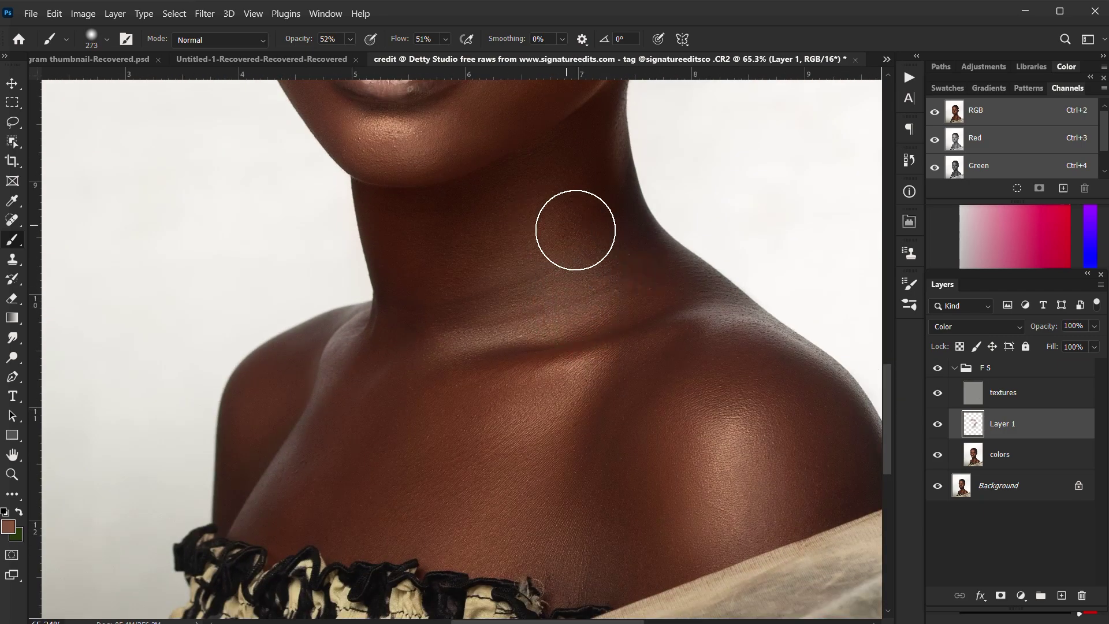
key("z")
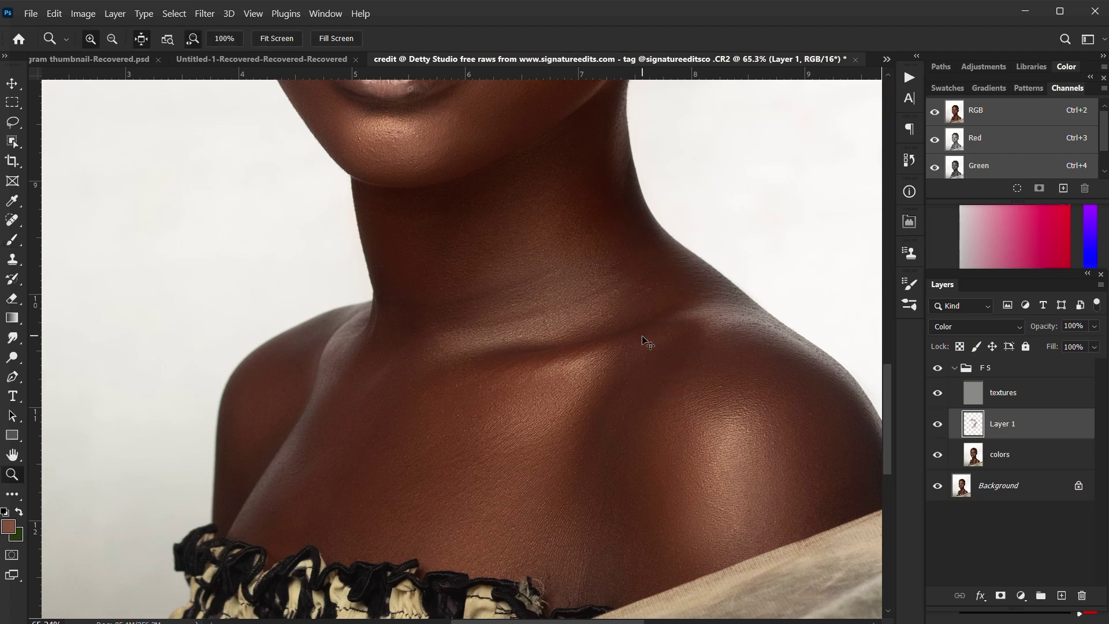
key("b")
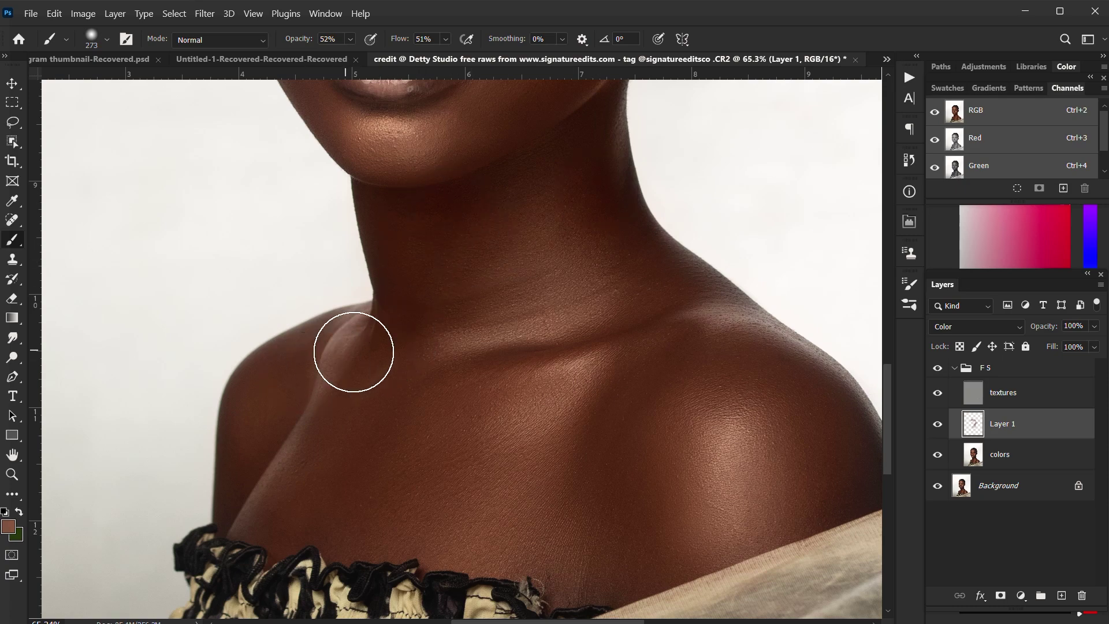
mouse_move(346, 491)
left_mouse_down()
mouse_move(738, 445)
mouse_move(535, 223)
mouse_move(567, 364)
left_mouse_up()
mouse_move(520, 269)
left_mouse_down()
mouse_move(634, 312)
mouse_move(613, 297)
left_mouse_up()
- Paint the cheek away from the ear with a 170 px Brush and the skin around the mouth with an 87 px Brush
scroll(616, 321, "up", 7)
scroll(603, 302, "down", 3)
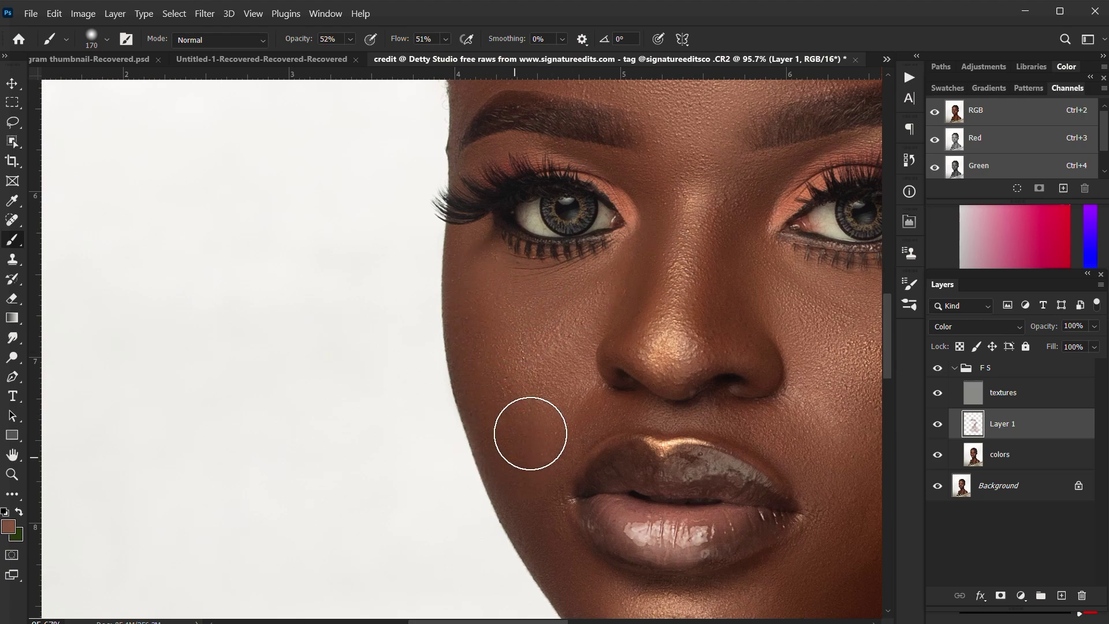
left_click_drag(572, 419, 540, 249)
left_click_drag(509, 270, 485, 270)
scroll(618, 242, "up", 4)
left_click_drag(739, 253, 716, 253)
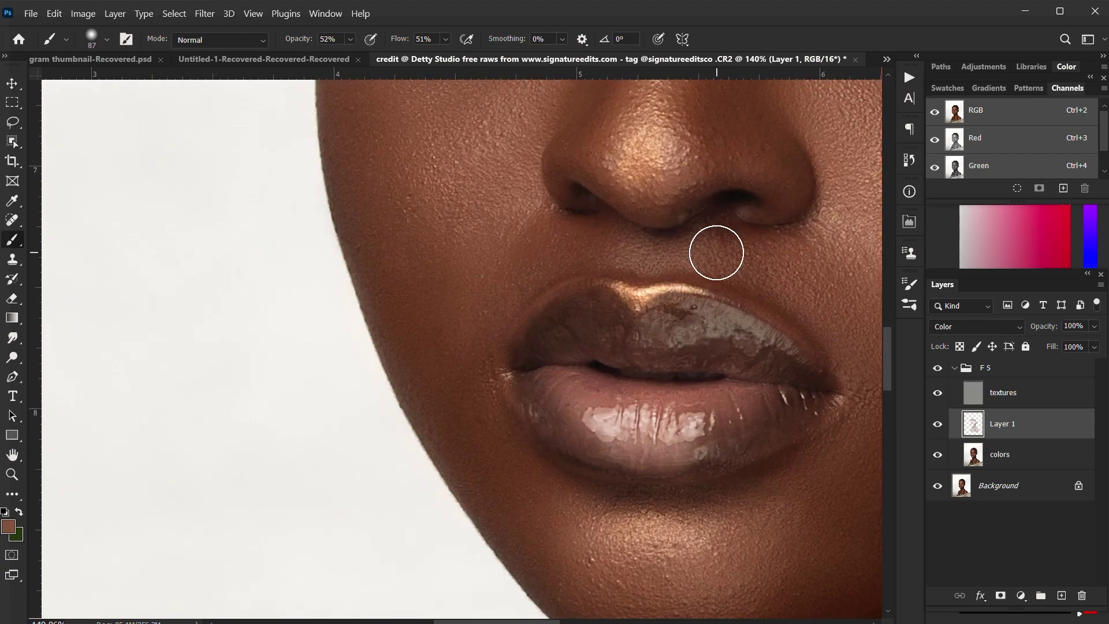
left_click_drag(621, 444, 552, 272)
- Paint the skin tone along the greyish edge of the neck below the ear with a 29 px Brush
scroll(606, 468, "down", 4)
mouse_move(855, 358)
left_mouse_down()
mouse_move(580, 339)
mouse_move(595, 317)
mouse_move(557, 317)
left_mouse_up()
scroll(638, 269, "up", 4)
scroll(656, 289, "up", 4)
left_click_drag(711, 167, 613, 347)
left_click_drag(541, 552, 536, 189)
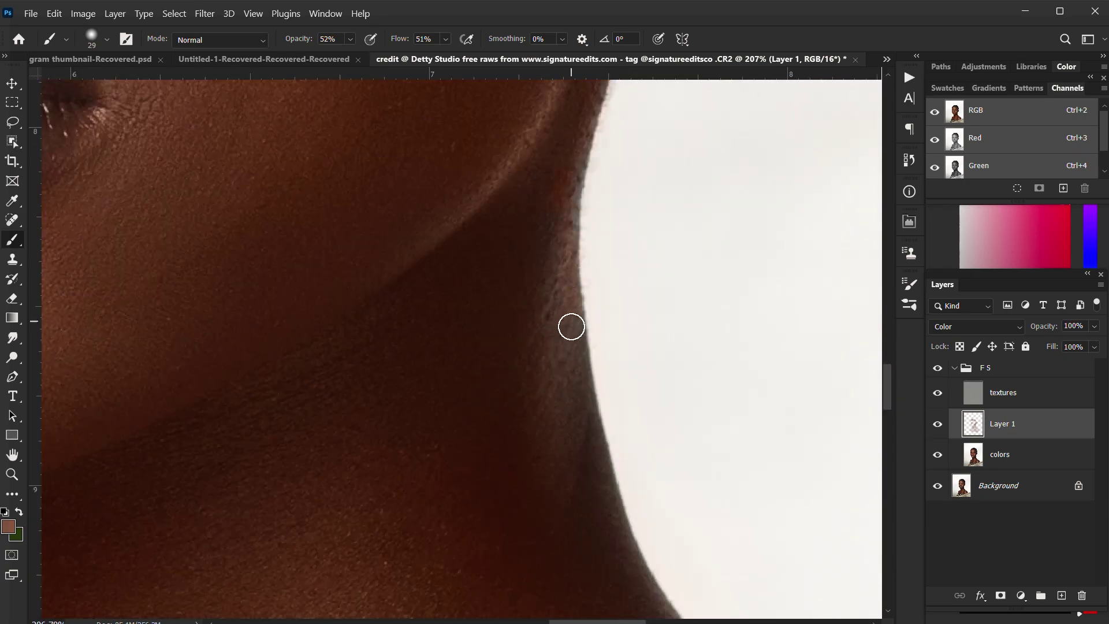
- Lower the Brush opacity to 40% and blend the color along the neck edge and jawline with brush sizes from 41 to 134 px
scroll(576, 233, "down", 10)
scroll(566, 243, "up", 5)
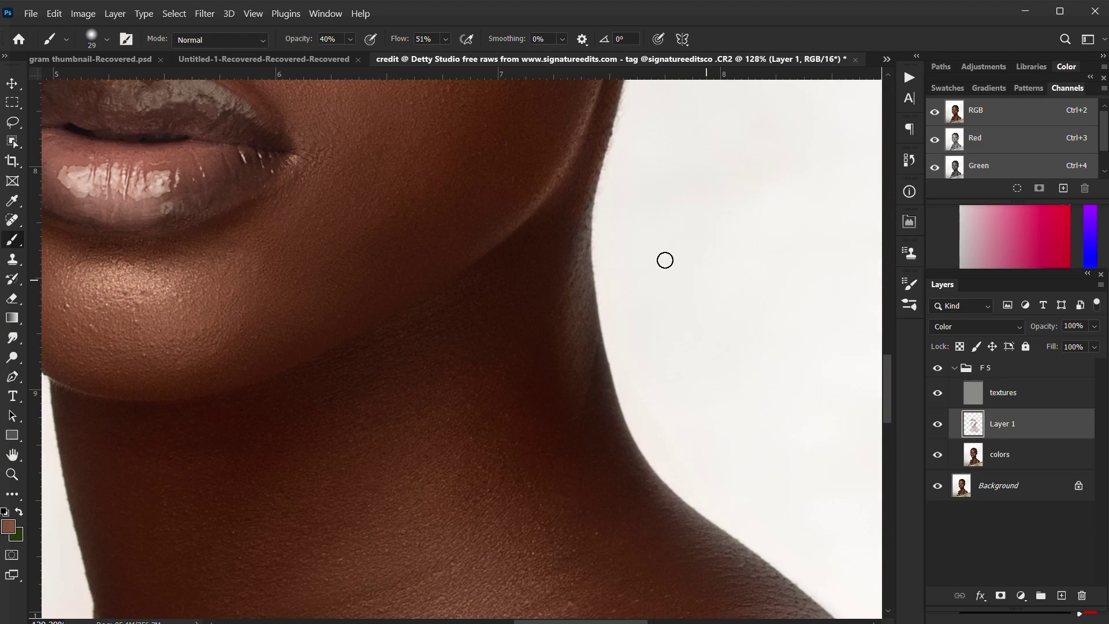
scroll(581, 236, "up", 4)
left_click_drag(572, 236, 578, 237)
scroll(543, 453, "down", 5)
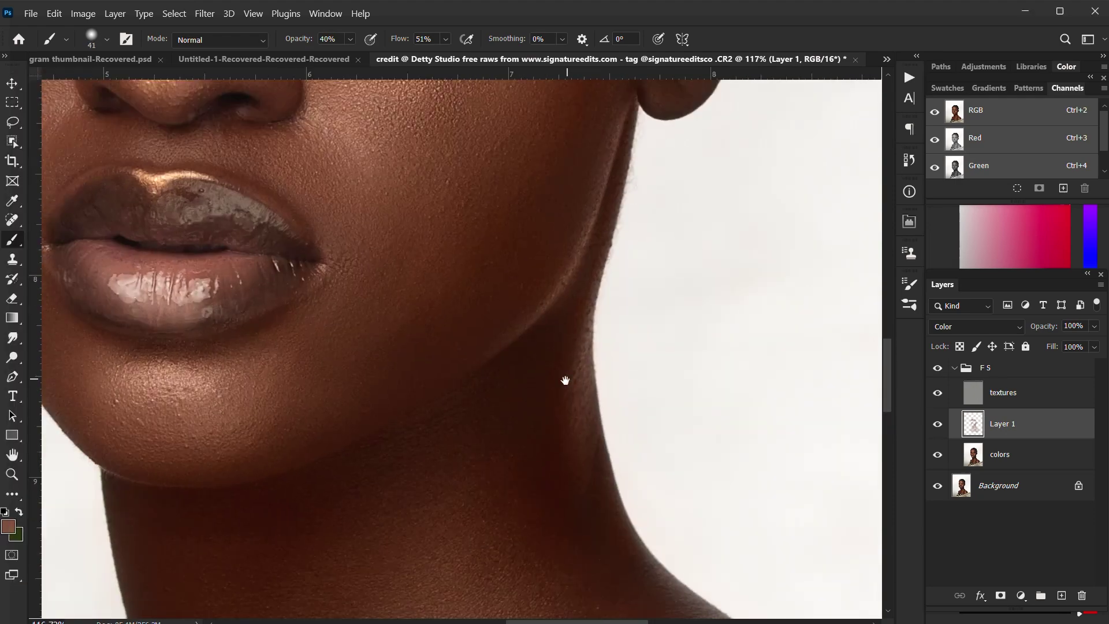
scroll(581, 265, "up", 4)
scroll(595, 277, "down", 5)
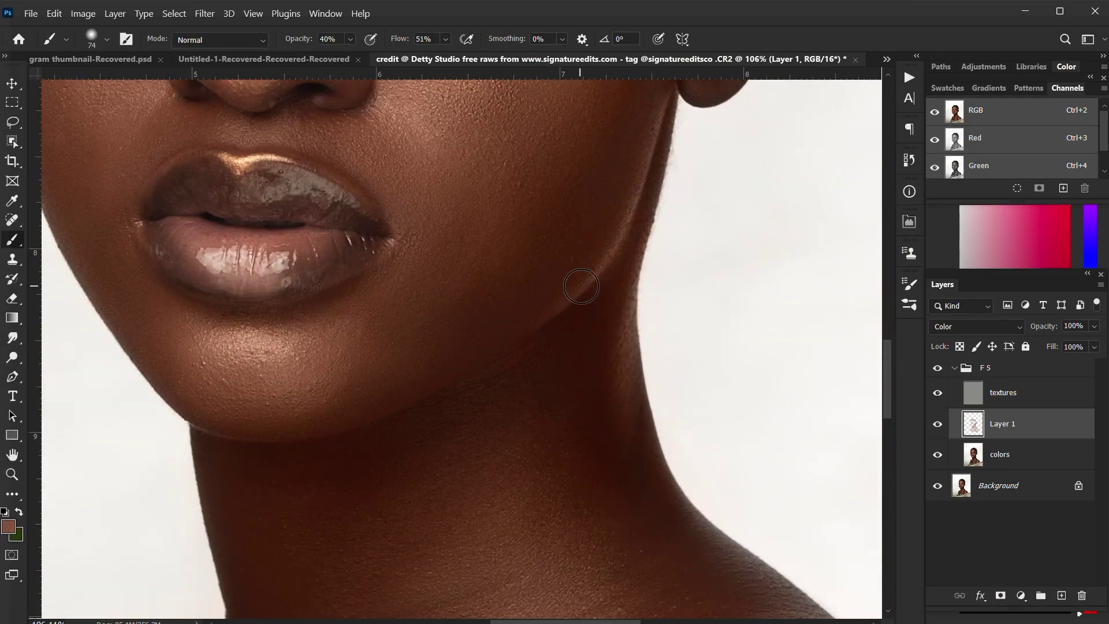
scroll(581, 287, "down", 5)
scroll(556, 373, "up", 5)
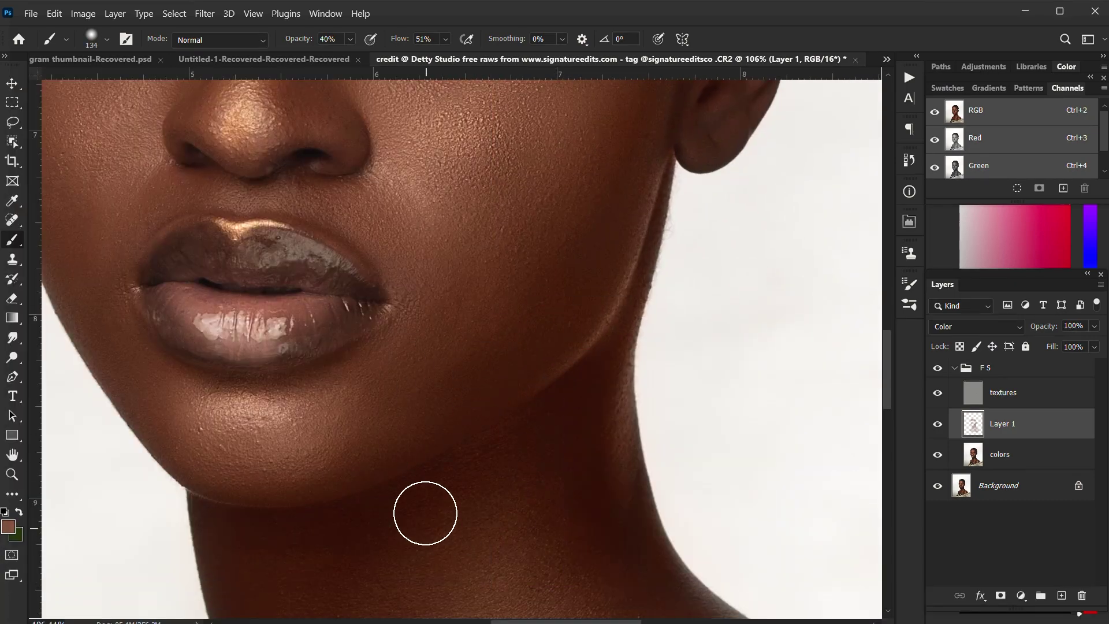
- Paint the grey skin where the neck meets the shoulder on the ear side, using brush sizes between 54 and 107 px
scroll(426, 513, "down", 3)
scroll(724, 486, "up", 5)
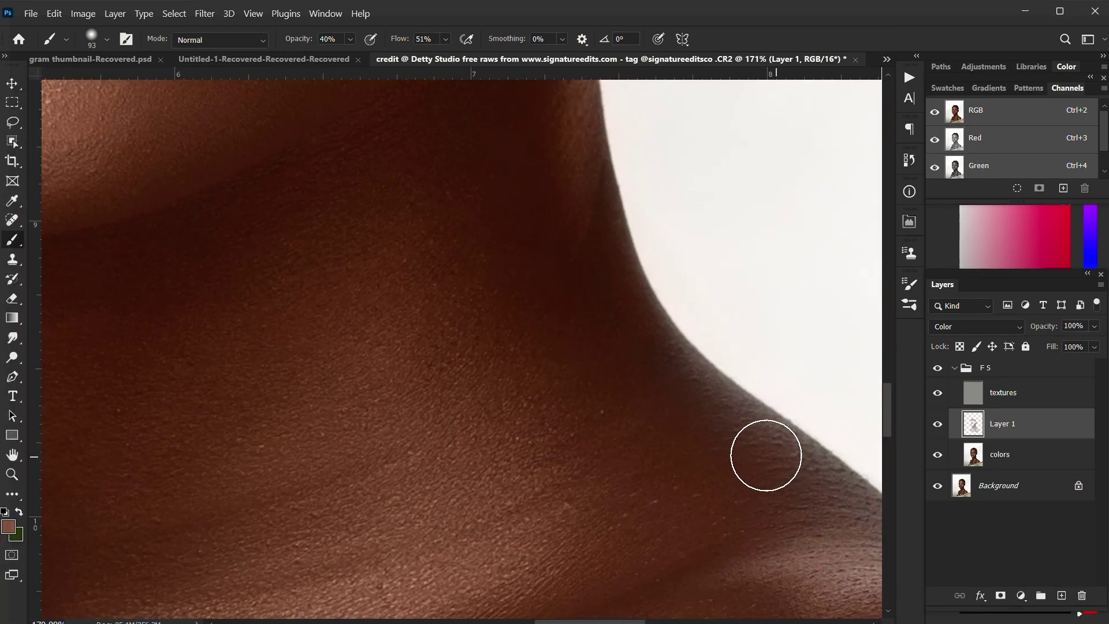
scroll(590, 381, "up", 2)
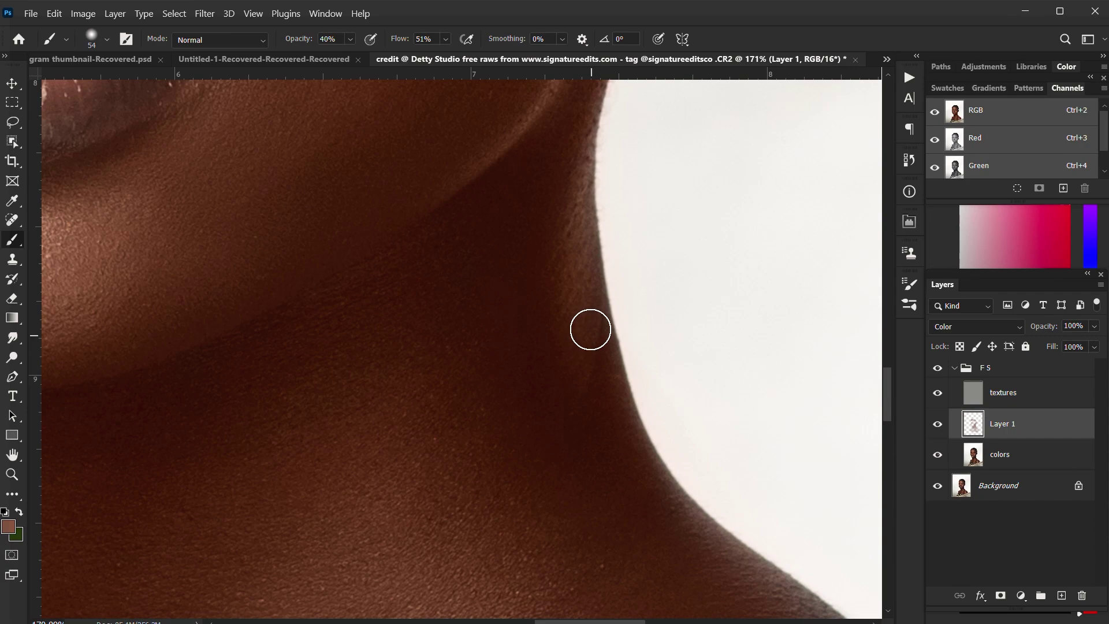
scroll(570, 264, "down", 5)
scroll(628, 445, "up", 3)
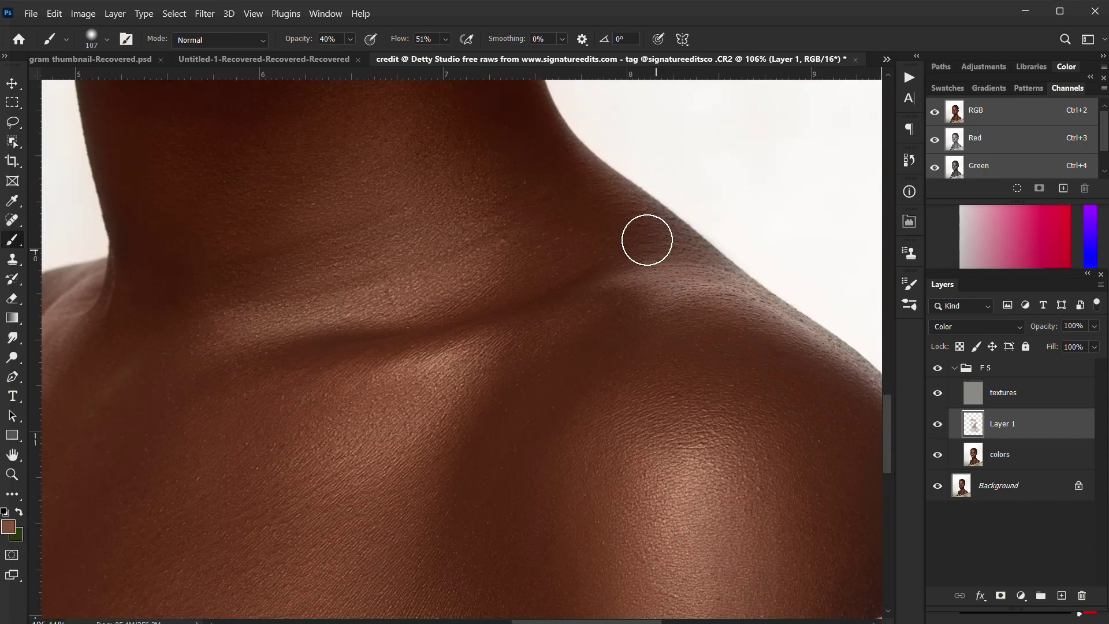
left_click_drag(173, 341, 737, 358)
- Even the color along the edges of the opposite shoulder and arm down to the dress with a 67 px, then 47 px Brush
scroll(671, 296, "up", 4)
left_click_drag(683, 296, 663, 296)
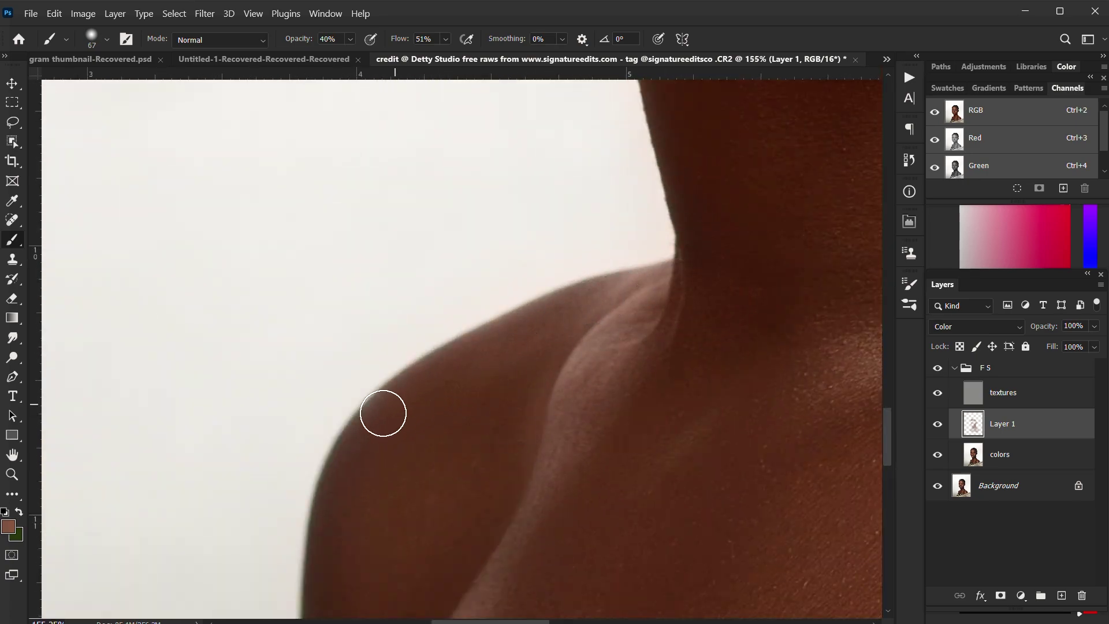
left_click_drag(345, 560, 354, 183)
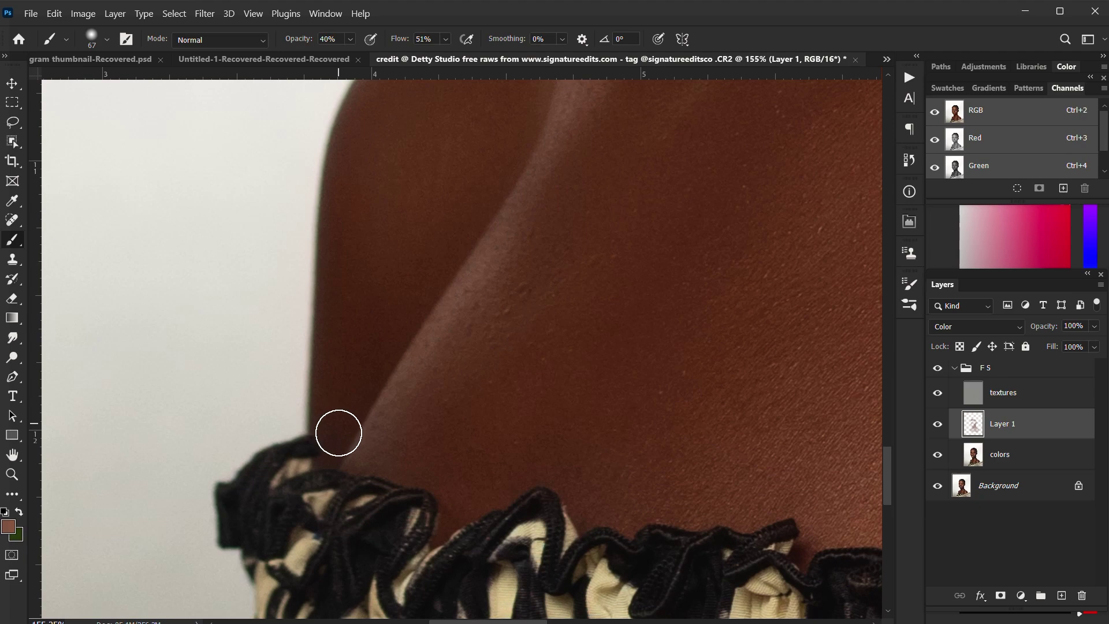
scroll(338, 433, "up", 2)
left_click_drag(339, 433, 327, 433)
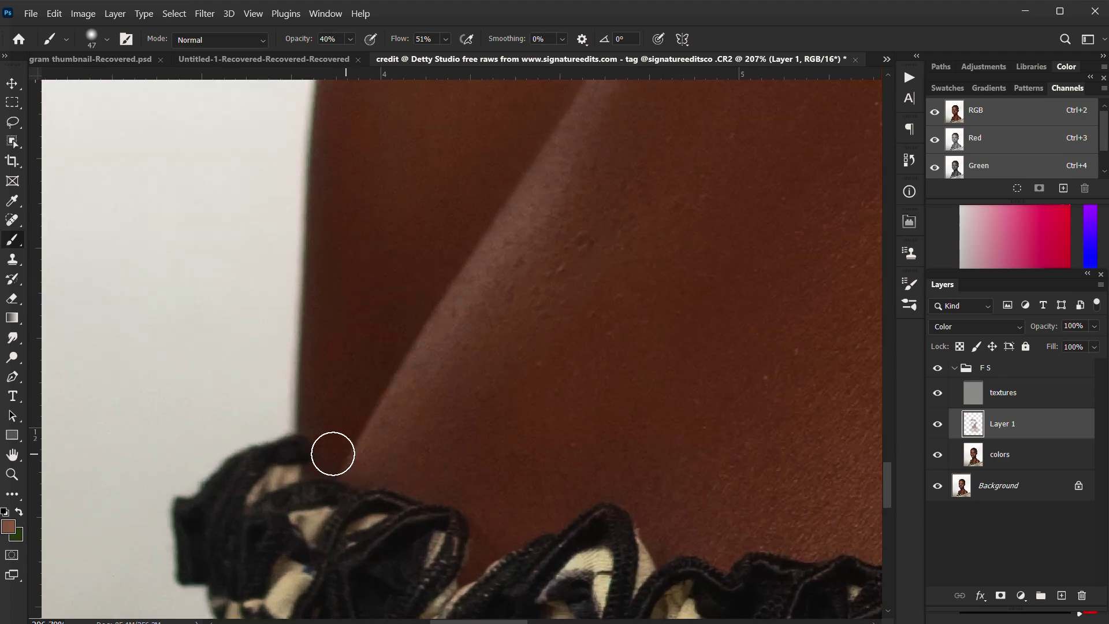
left_click_drag(496, 534, 349, 346)
- Paint the skin tone across the lower chest along the ruffled dress and the draped cloth with a 47 px Brush
left_click_drag(809, 418, 273, 359)
left_click_drag(764, 449, 233, 433)
scroll(233, 419, "down", 2)
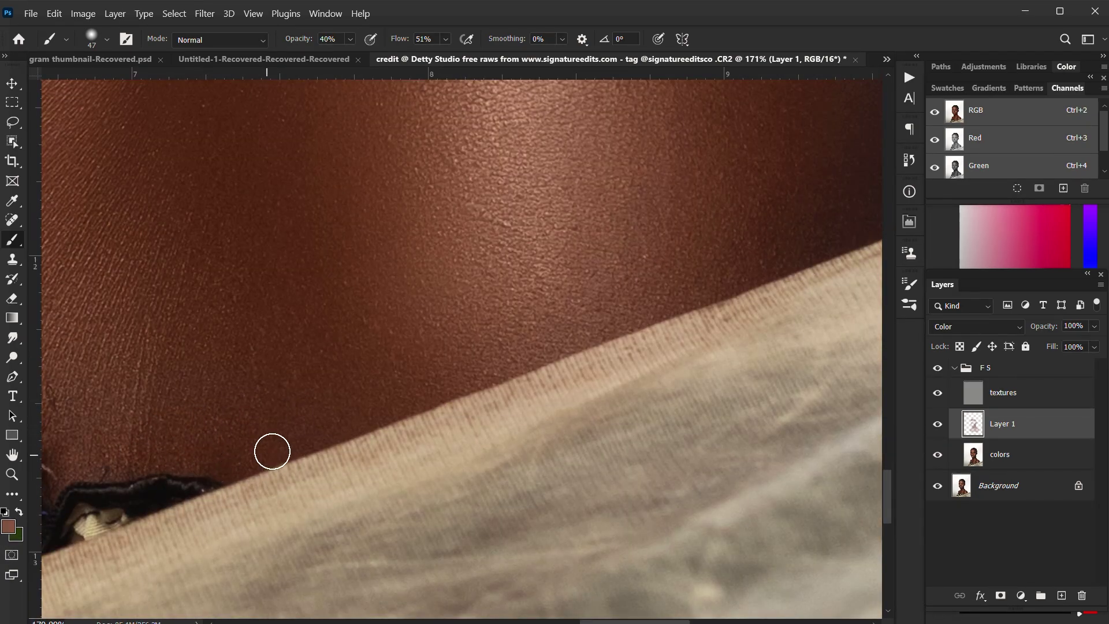
- Toggle Layer 1's visibility to compare the skin color, inspect the face, and reduce the layer's opacity to 40%
scroll(491, 366, "down", 6)
left_click(933, 424)
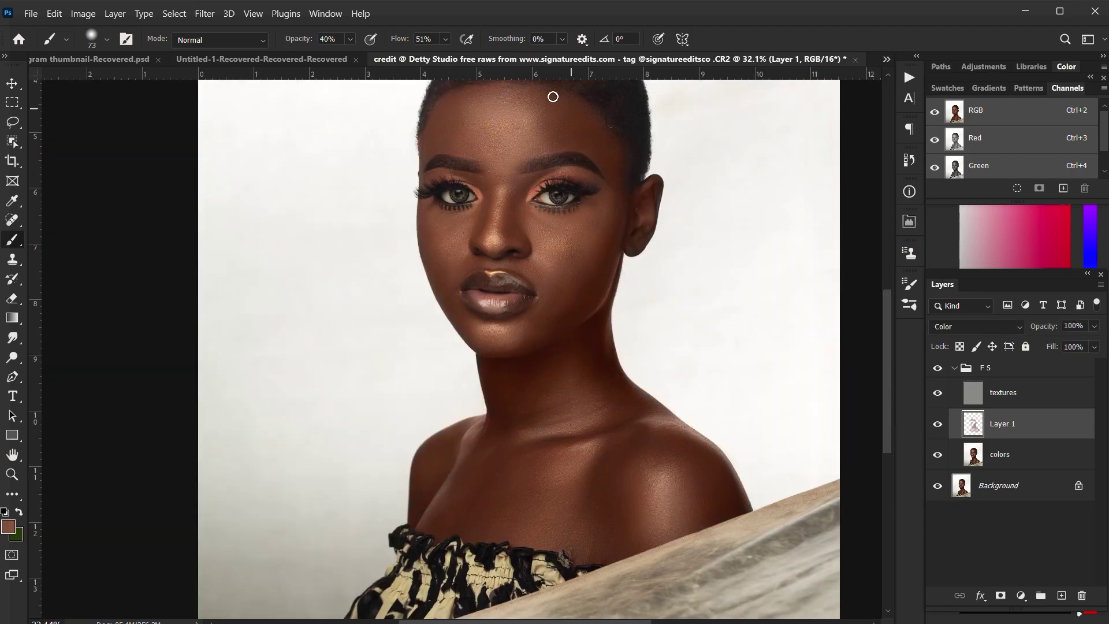
scroll(627, 178, "up", 4)
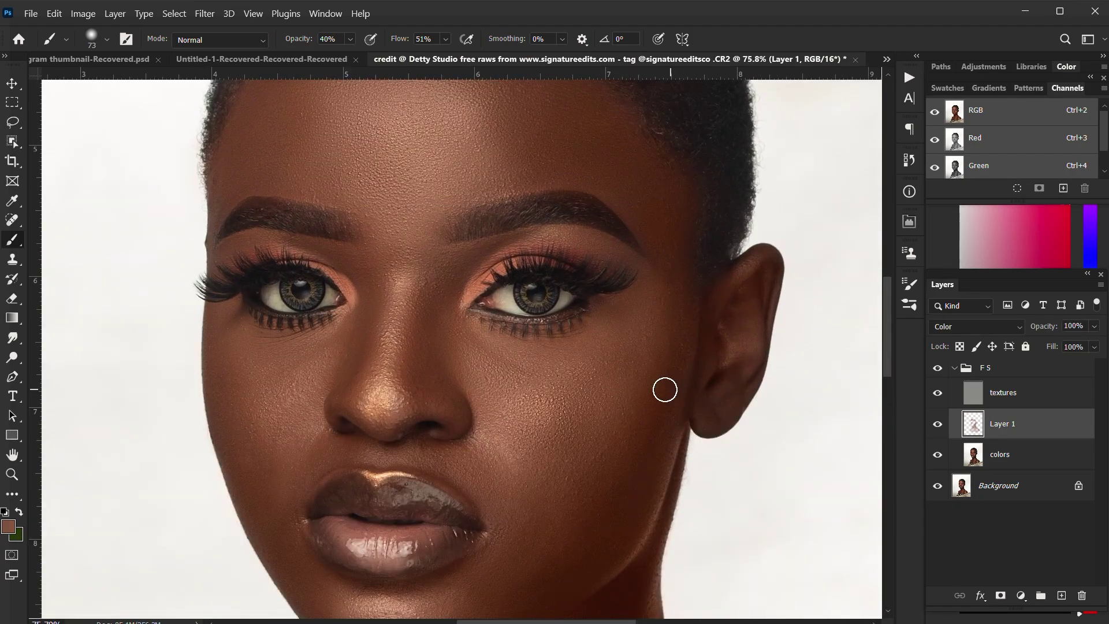
scroll(220, 355, "up", 2)
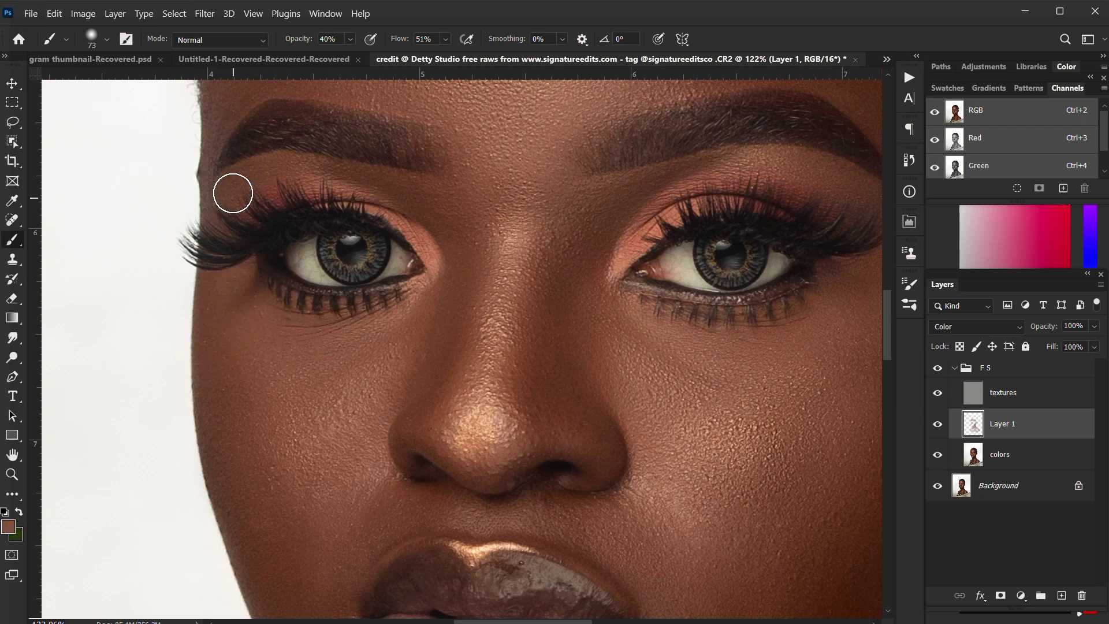
scroll(347, 265, "down", 4)
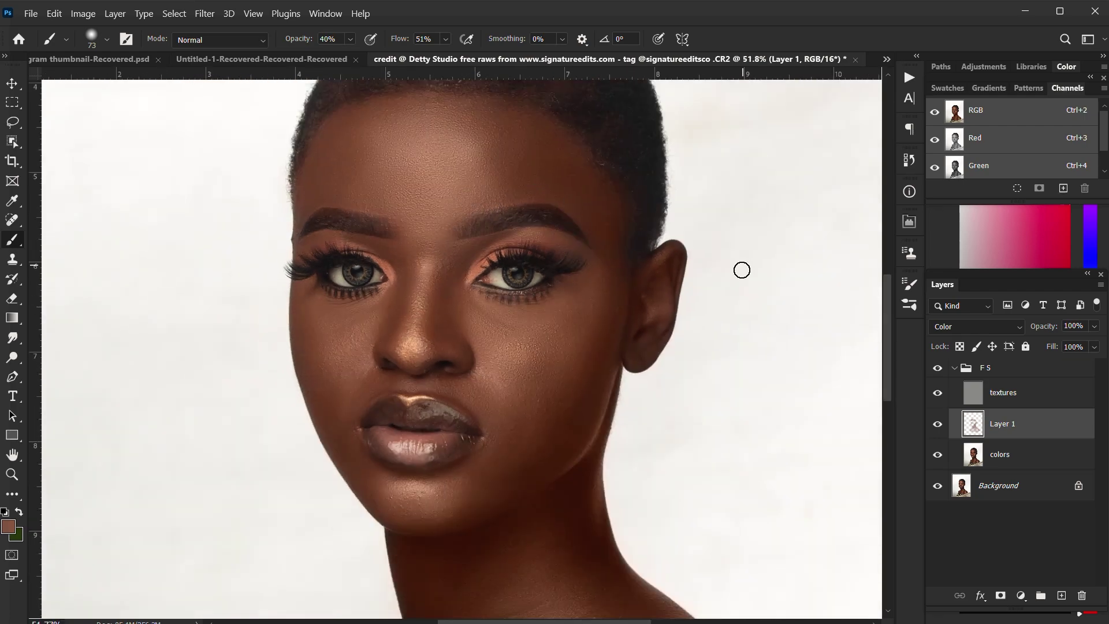
left_click(1095, 327)
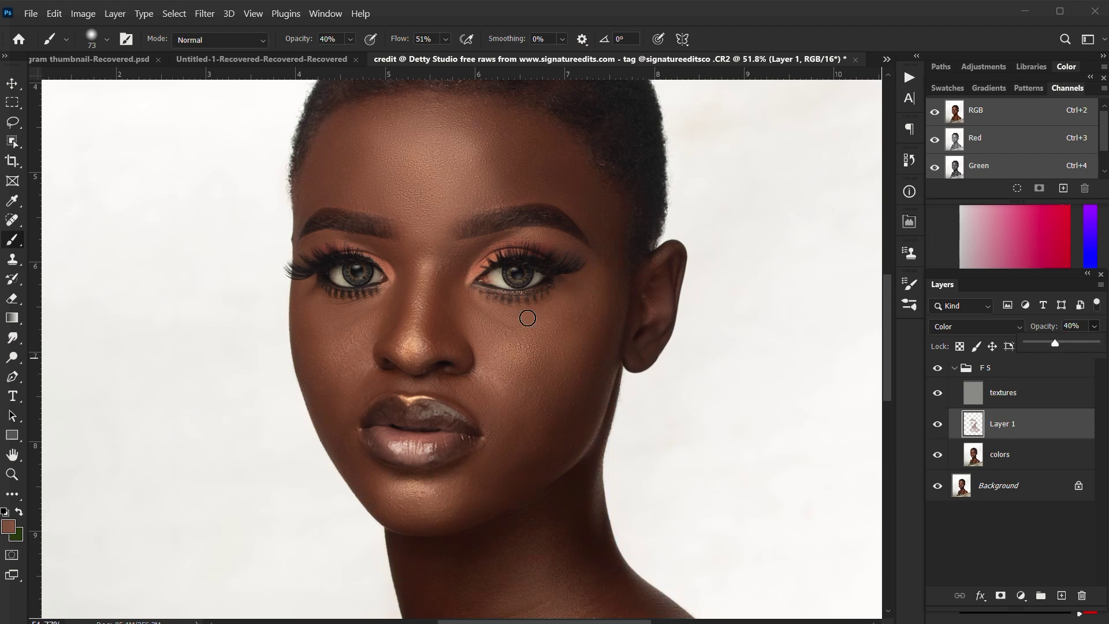
- Raise Layer 1's opacity to 53% and toggle its visibility to compare the skin color on the face and shoulders
scroll(527, 317, "down", 2)
scroll(532, 339, "down", 1)
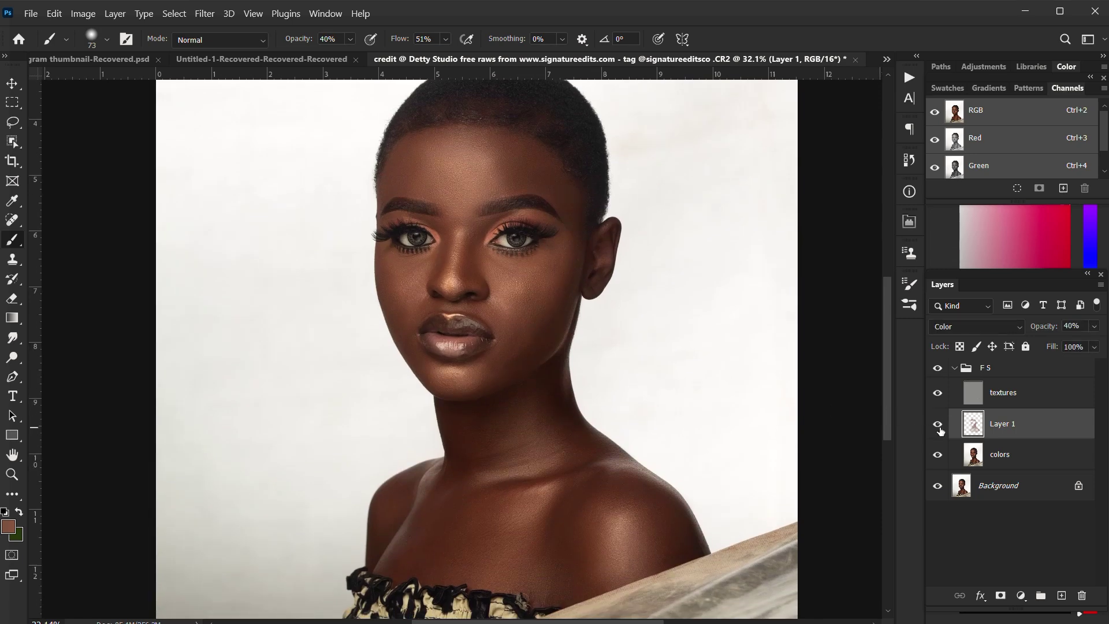
left_click(1094, 327)
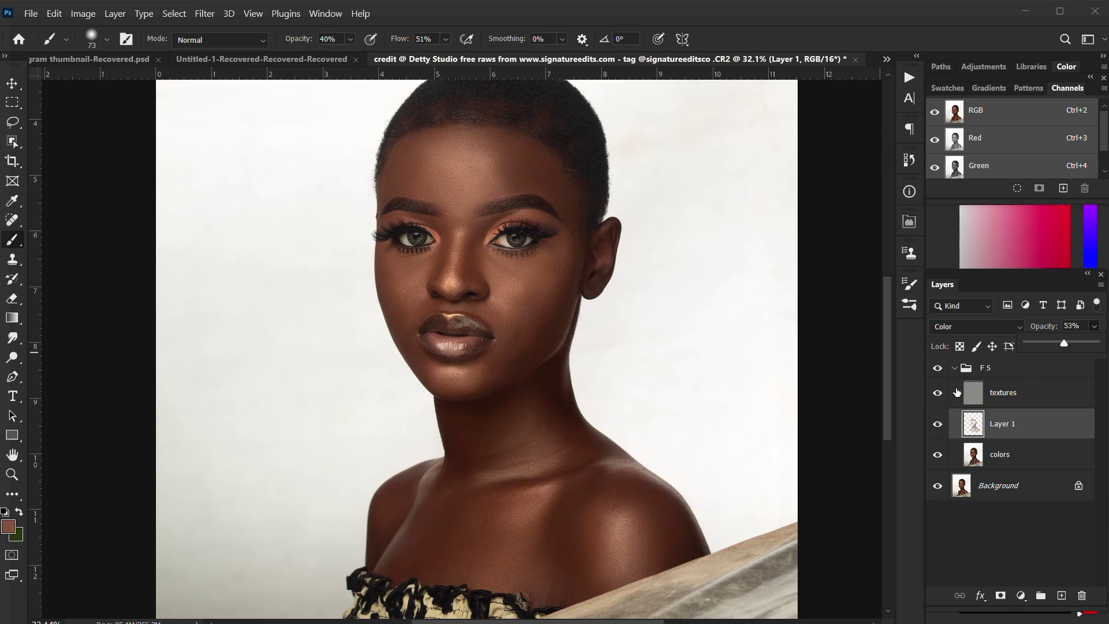
left_click(938, 425)
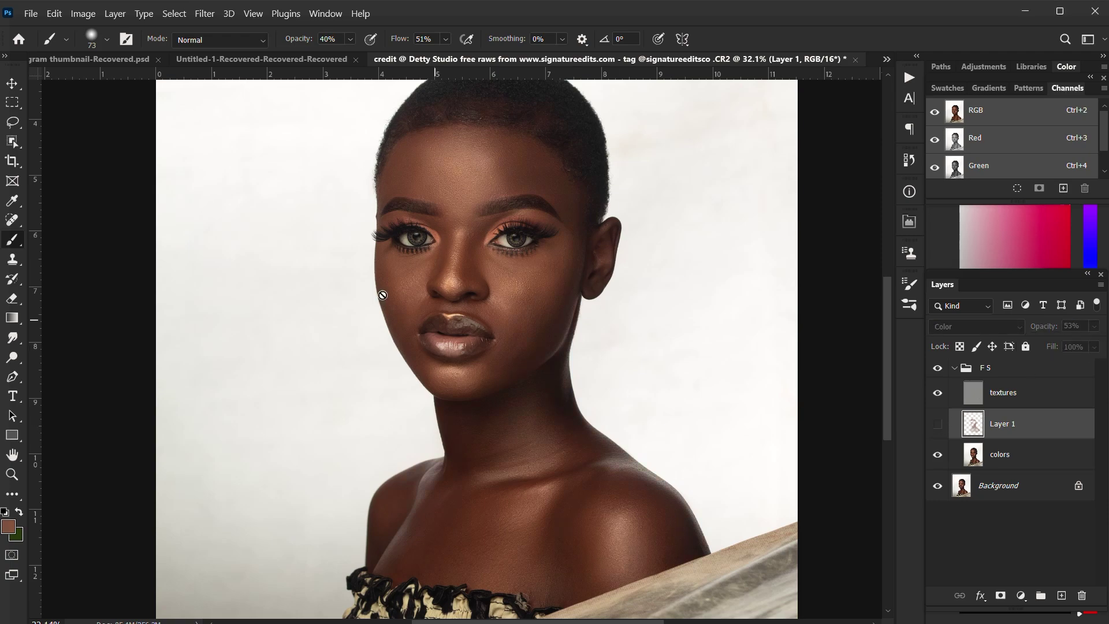
scroll(385, 282, "up", 6)
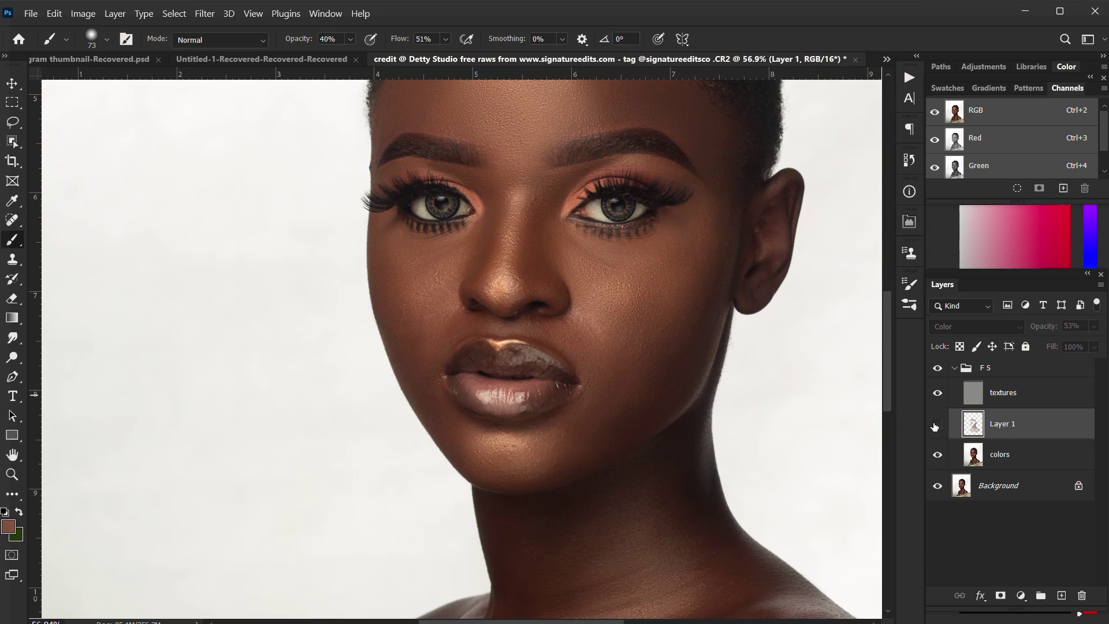
scroll(848, 426, "down", 4)
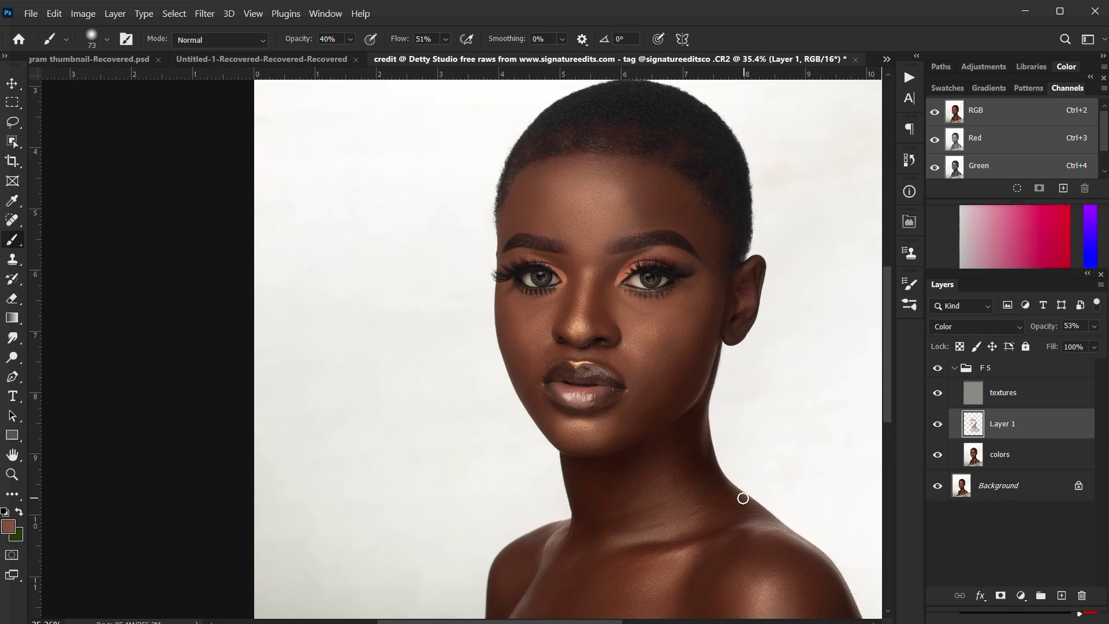
scroll(742, 498, "up", 4)
scroll(557, 290, "down", 3)
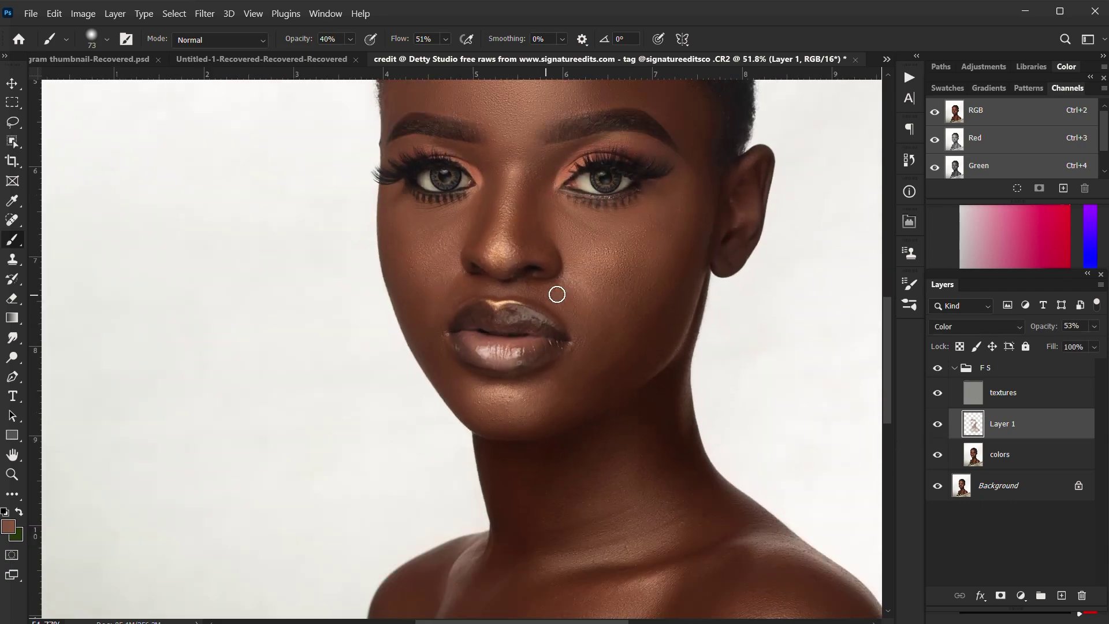
- Toggle the F S group's visibility to compare the retouched portrait with the original
left_click(937, 368)
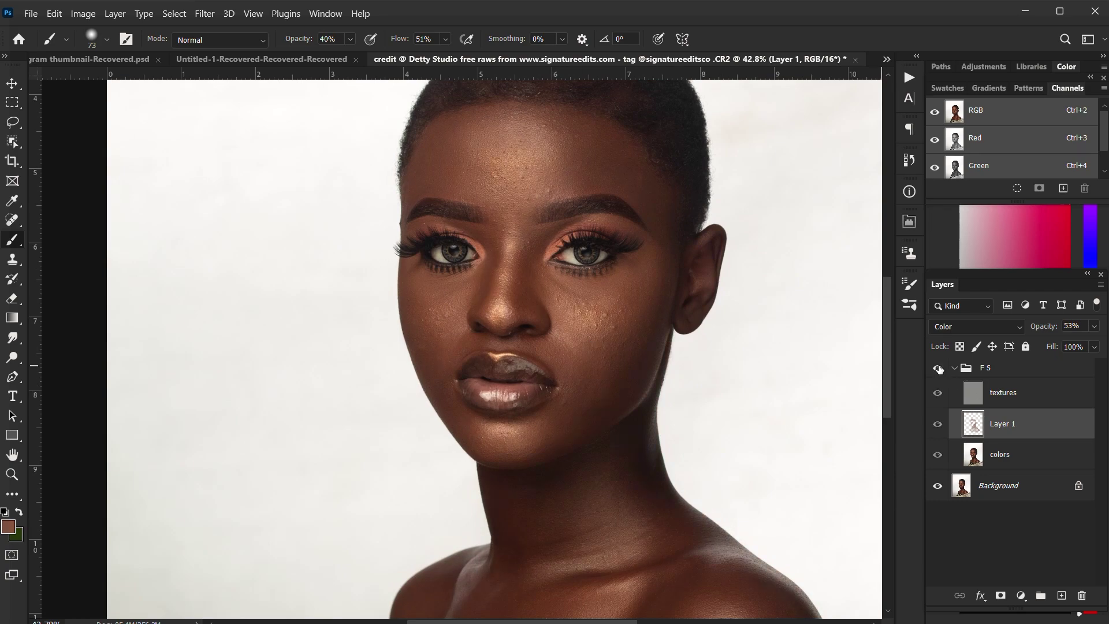
left_click(937, 368)
left_click(938, 368)
left_click(938, 368)
scroll(518, 295, "down", 3)
scroll(518, 294, "down", 1)
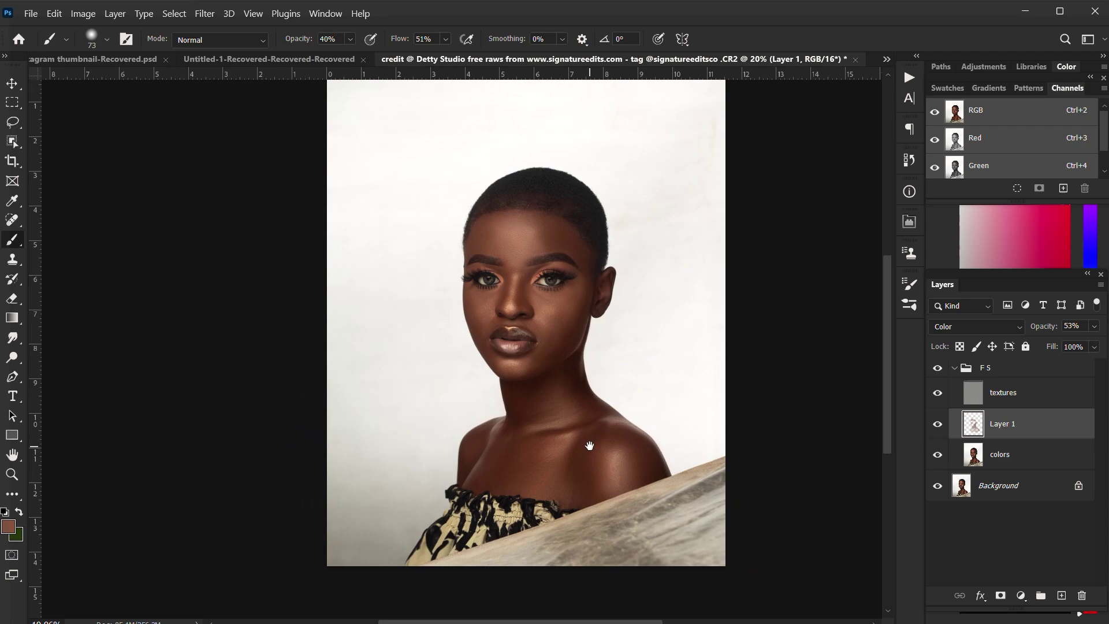
scroll(567, 402, "up", 4)
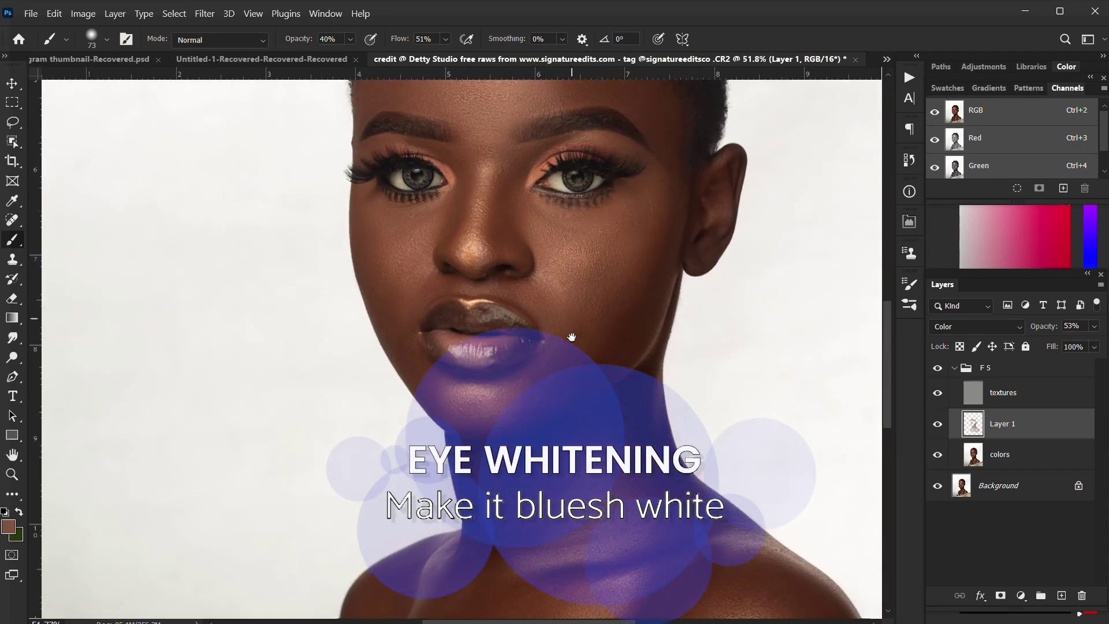
- Stamp all visible layers into a new merged layer above the F S group
left_click_drag(571, 337, 572, 400)
scroll(508, 277, "up", 3)
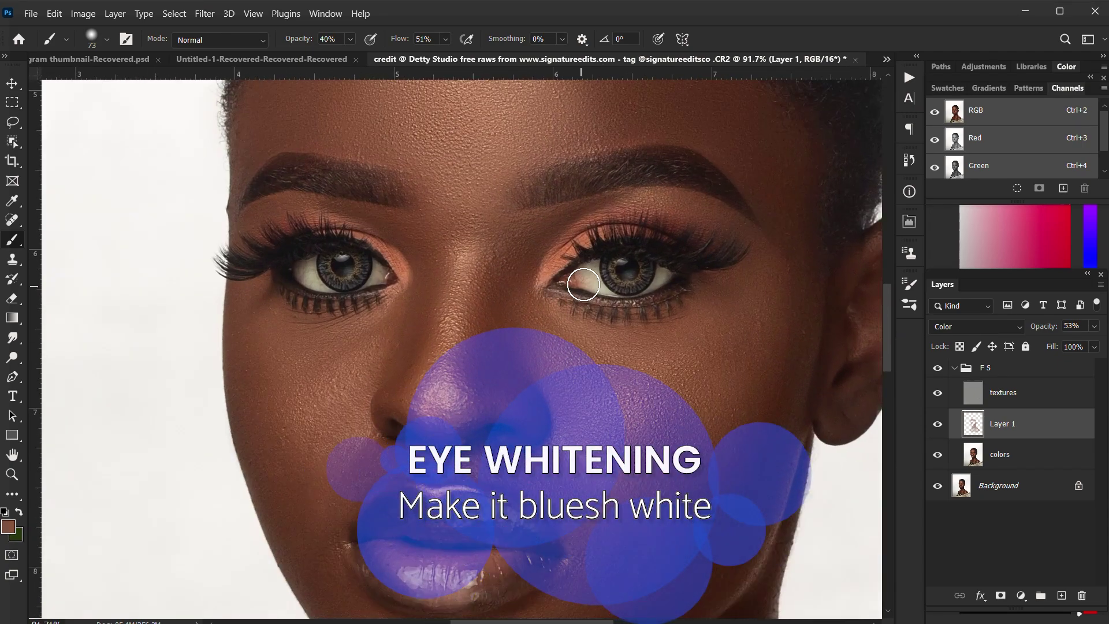
scroll(584, 284, "up", 1)
left_click(1011, 395)
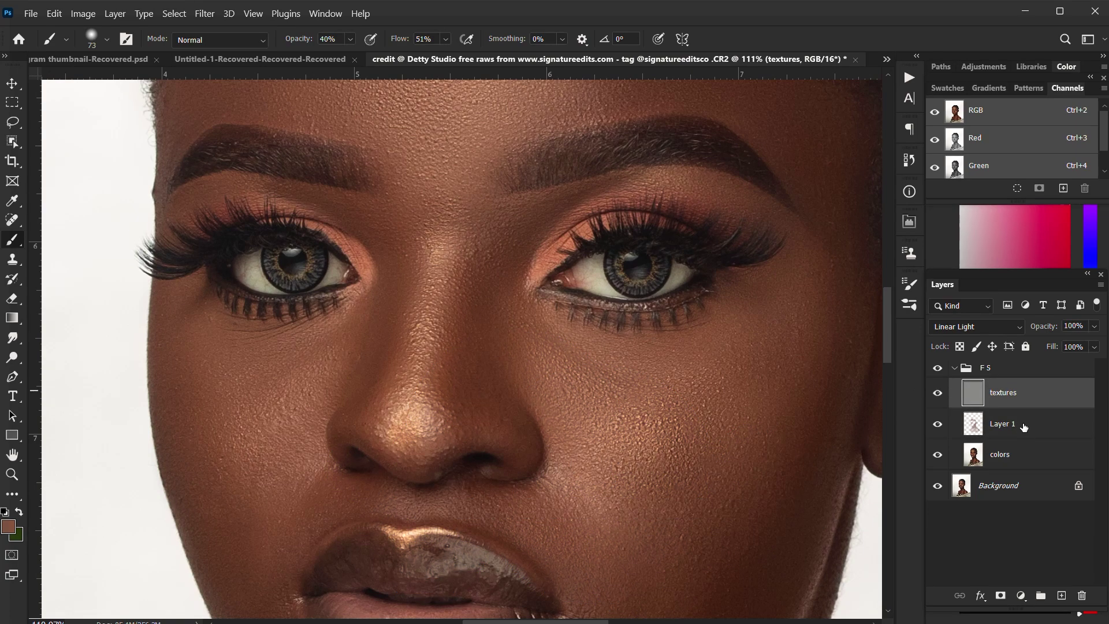
left_click(1024, 424)
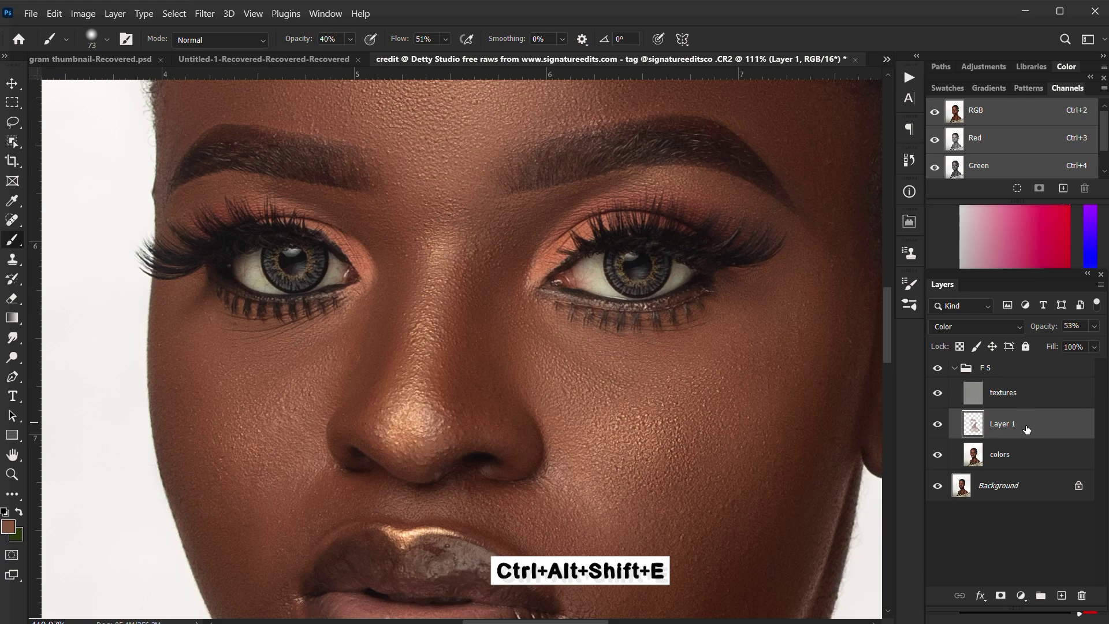
left_click(1021, 373)
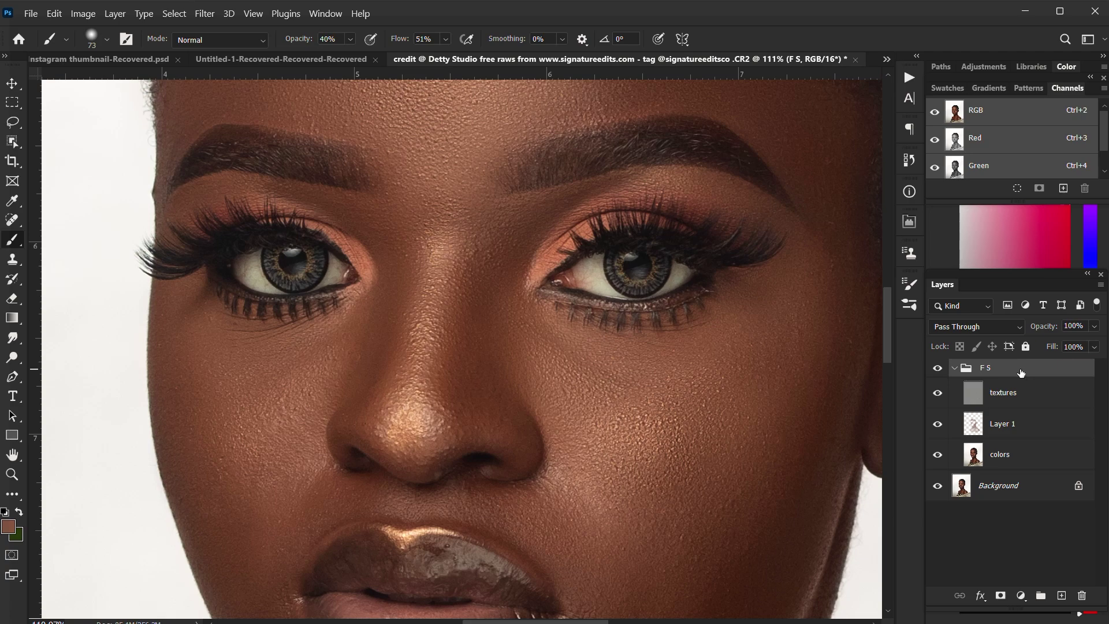
key("ctrl+alt+shift+e")
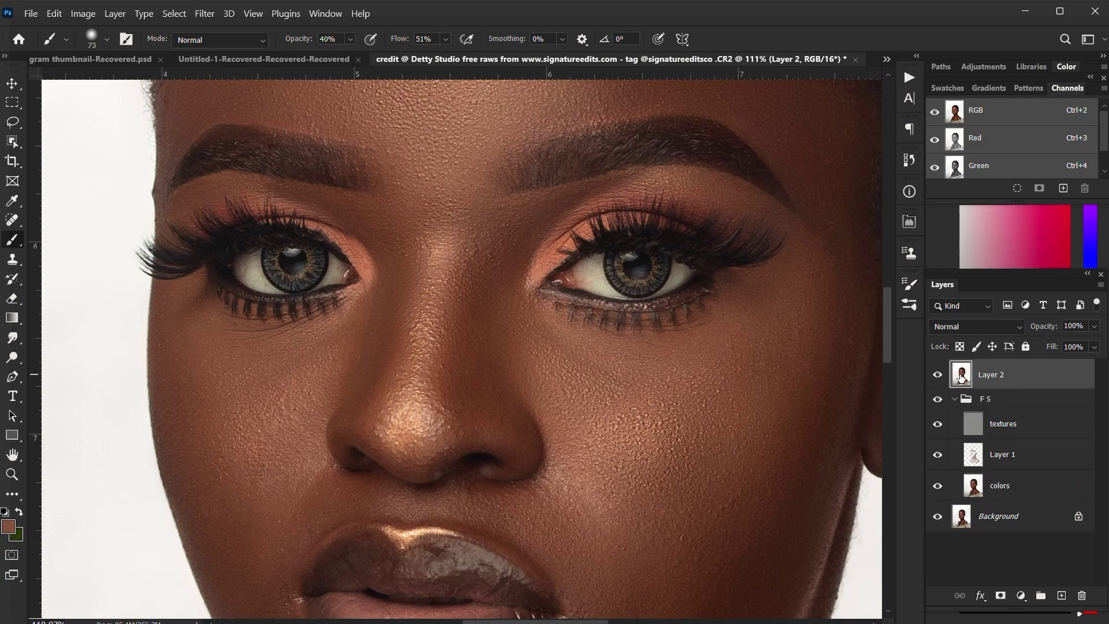
- Apply a Hue/Saturation adjustment with Saturation -67 to Layer 2
scroll(596, 312, "down", 2)
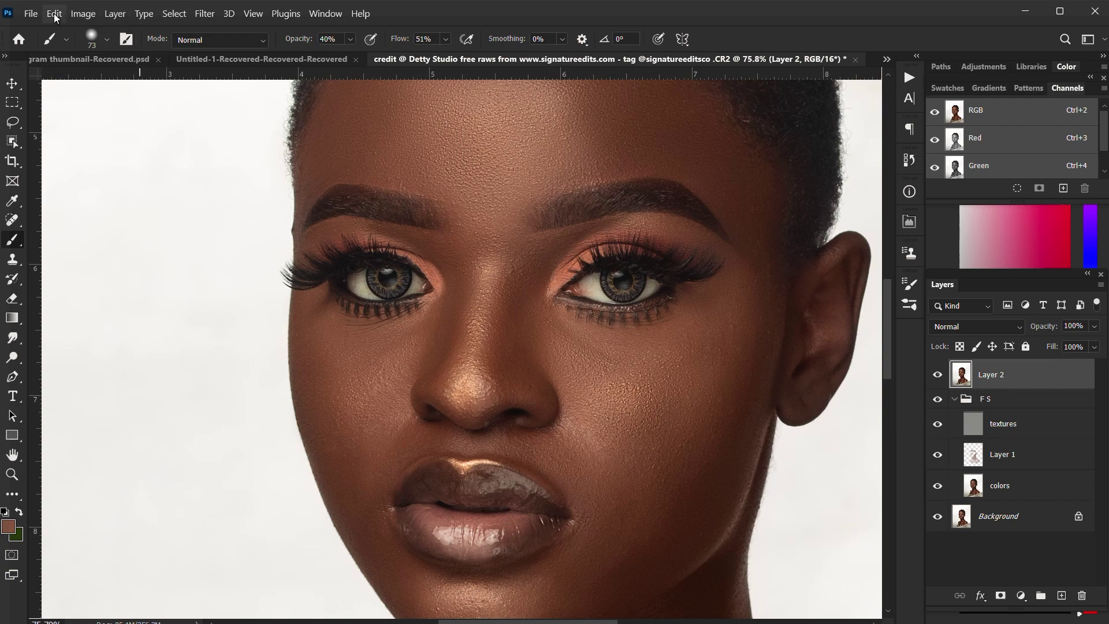
left_click(84, 15)
mouse_move(164, 52)
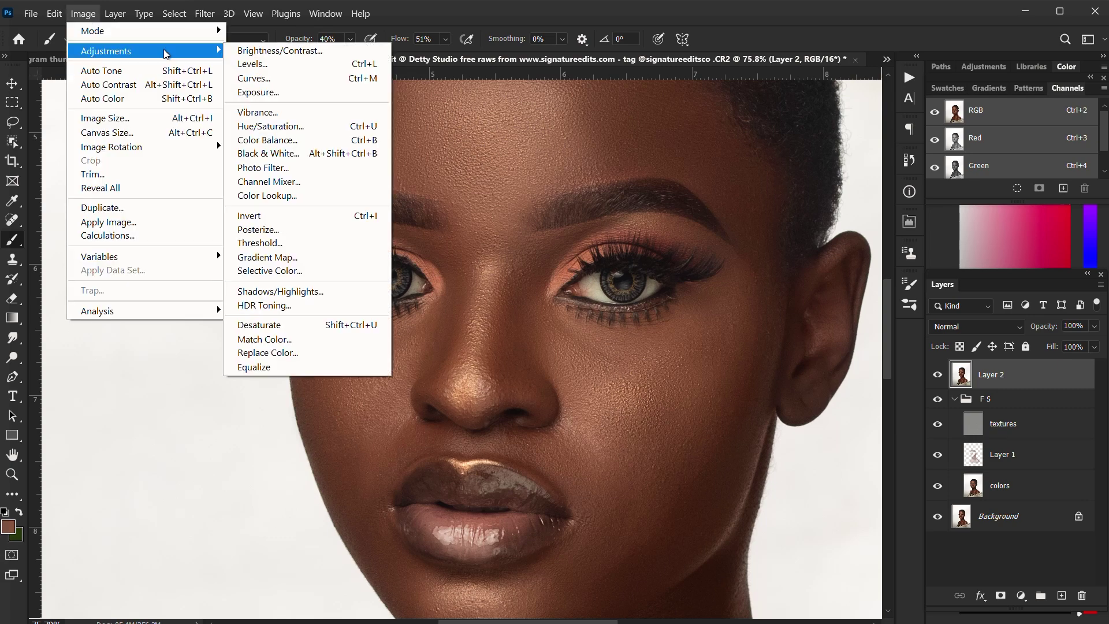
left_click(291, 126)
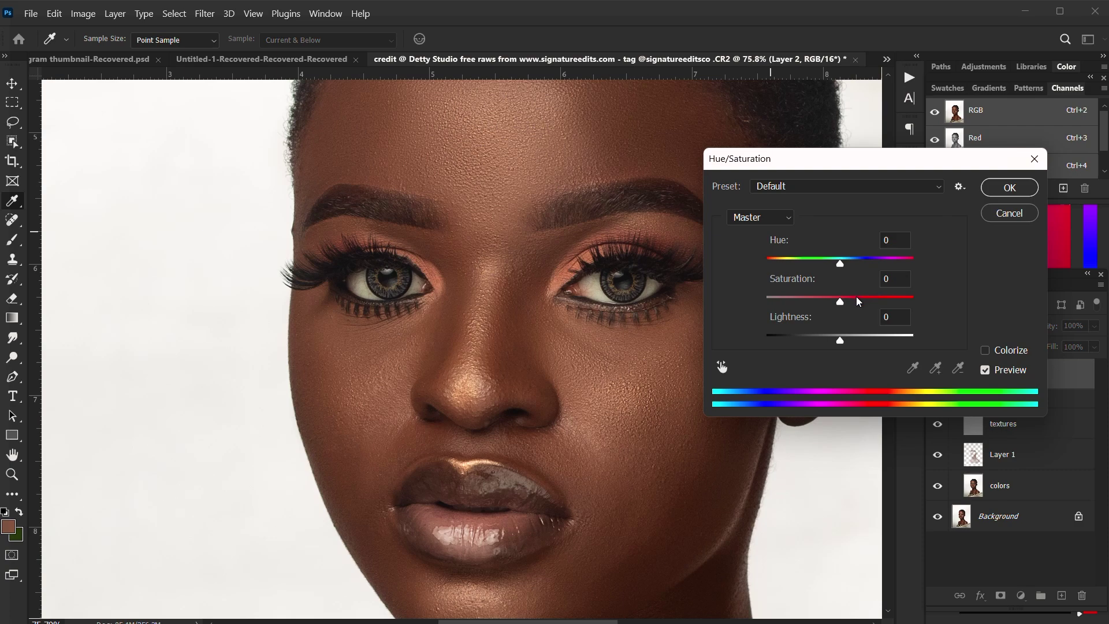
left_click_drag(857, 300, 791, 304)
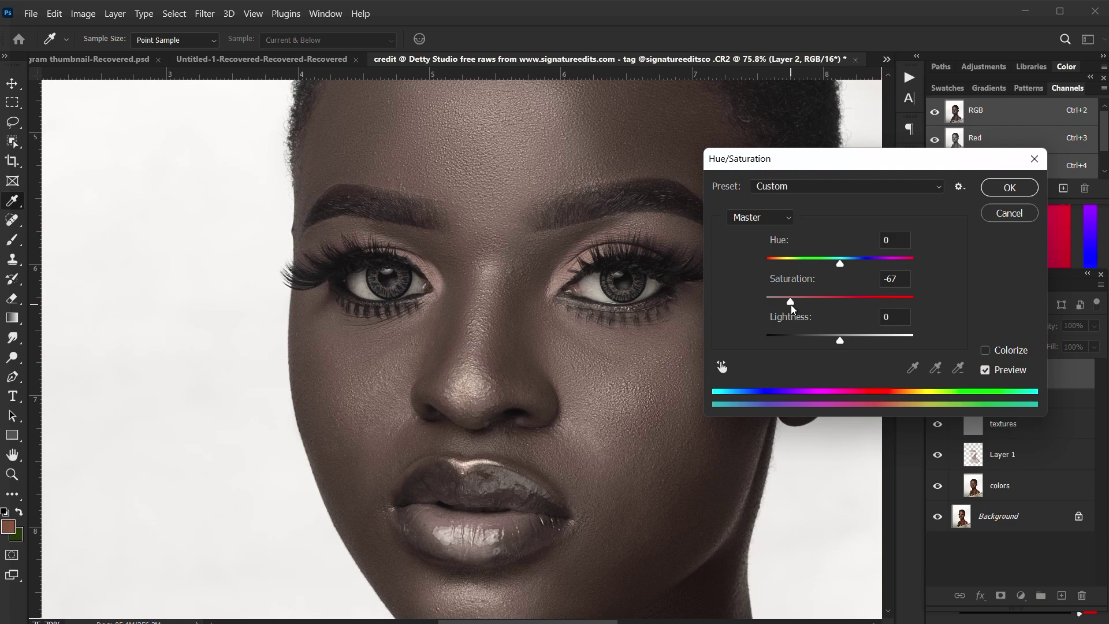
key("Return")
key("b")
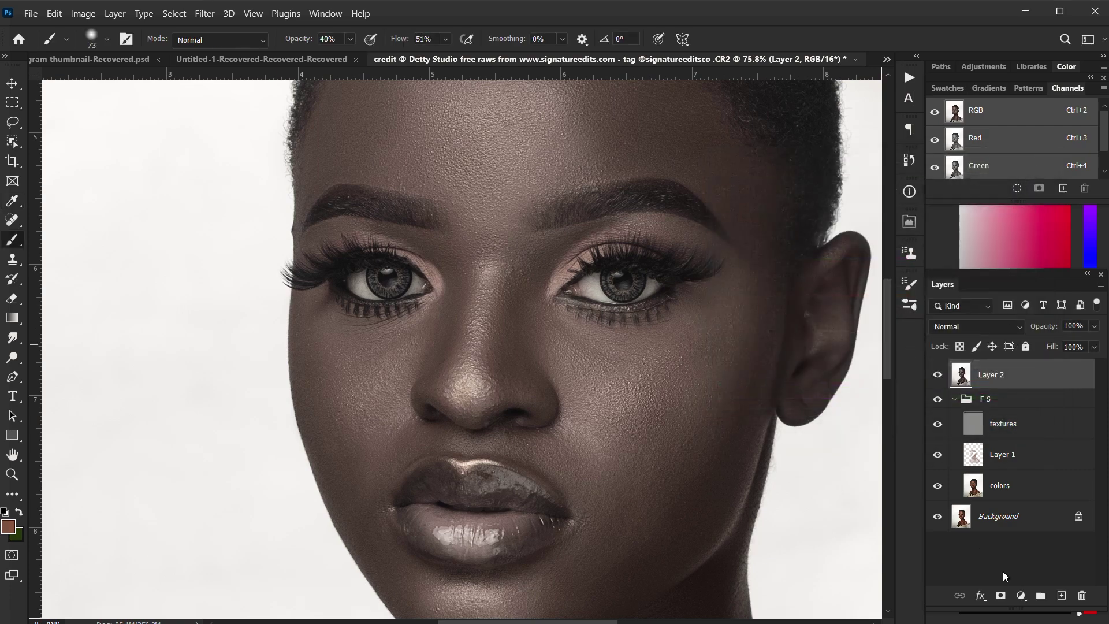
- Hide Layer 2's desaturated effect with a black layer mask and choose the Brush tool with white as the foreground color
left_click(1001, 596)
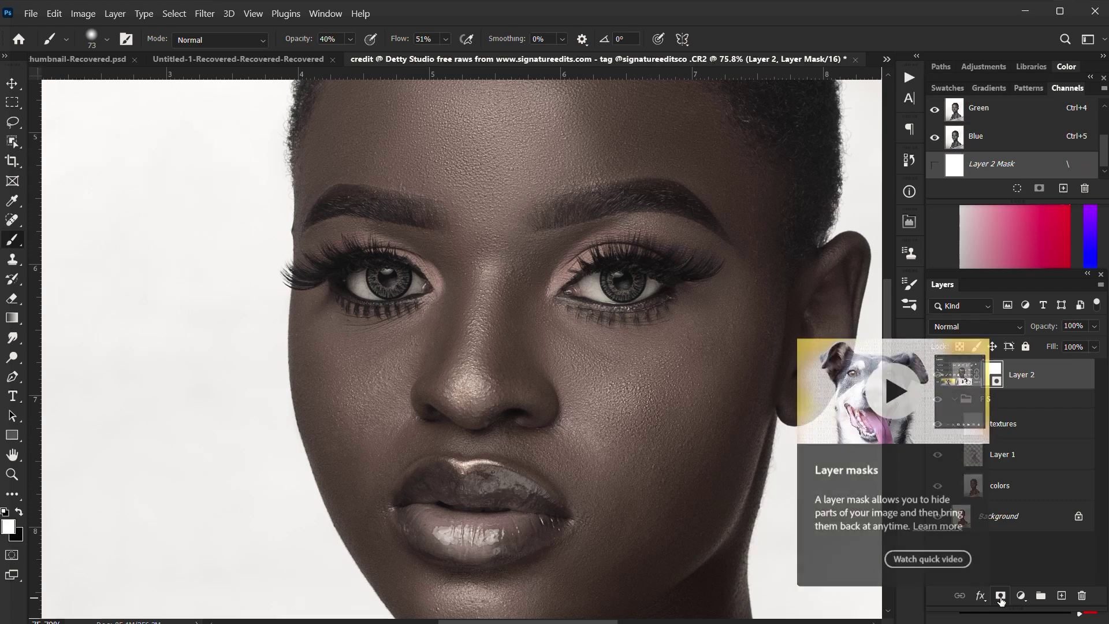
key("ctrl+z")
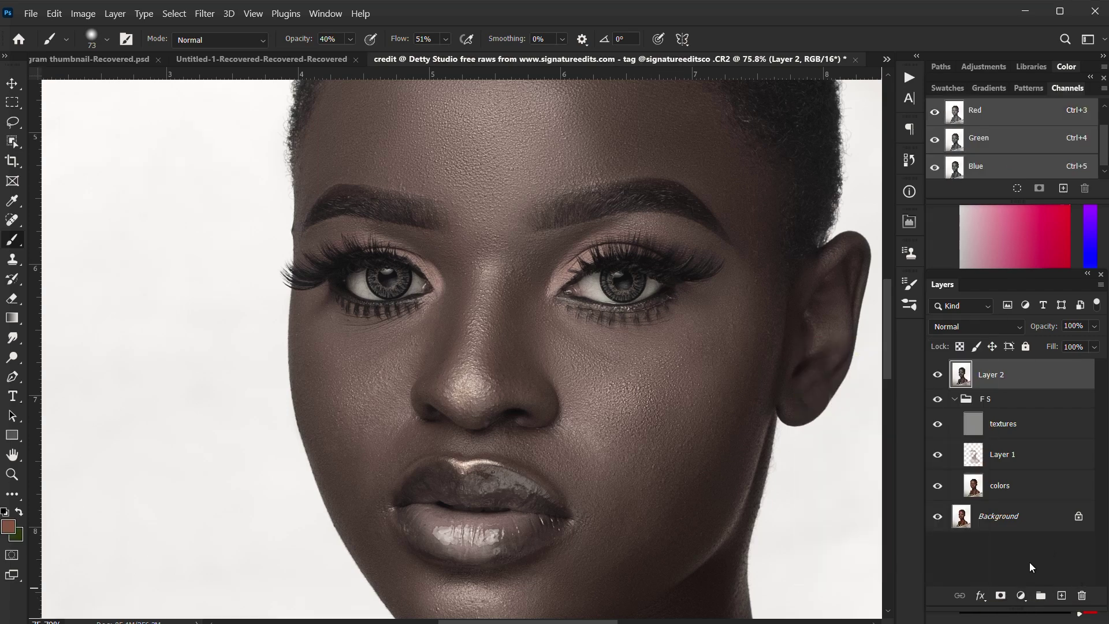
left_click(1001, 596, "alt")
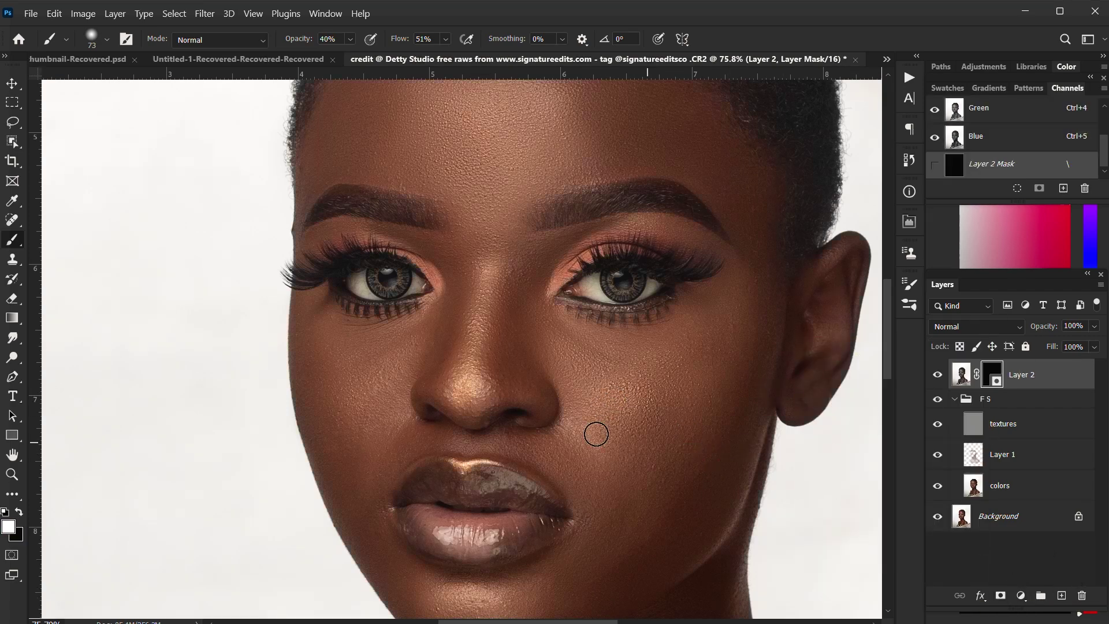
right_click(14, 243)
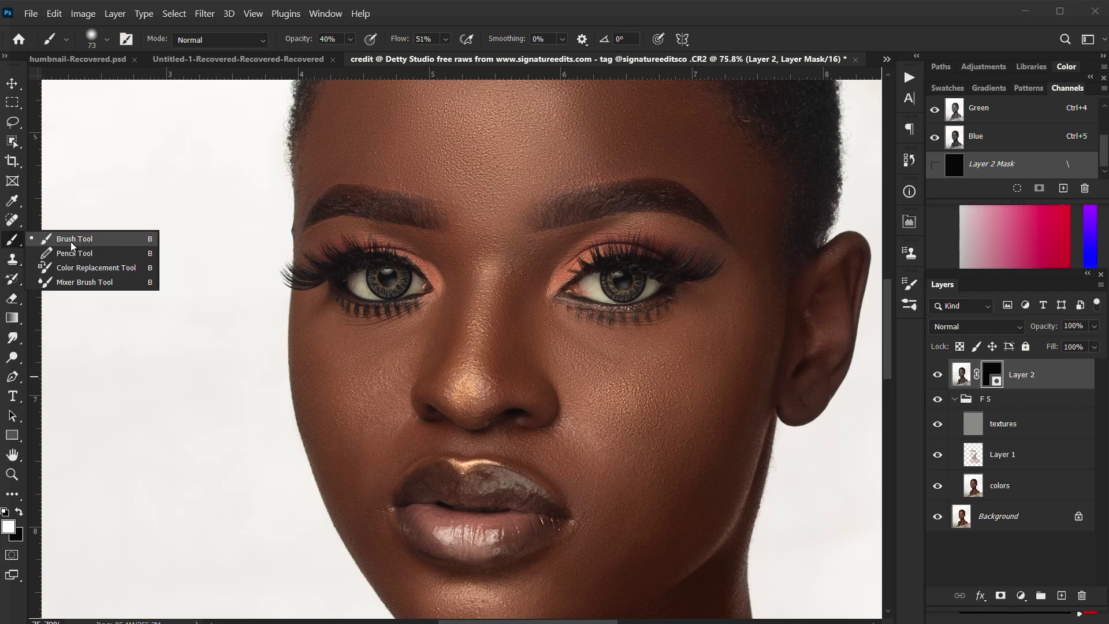
left_click(75, 242)
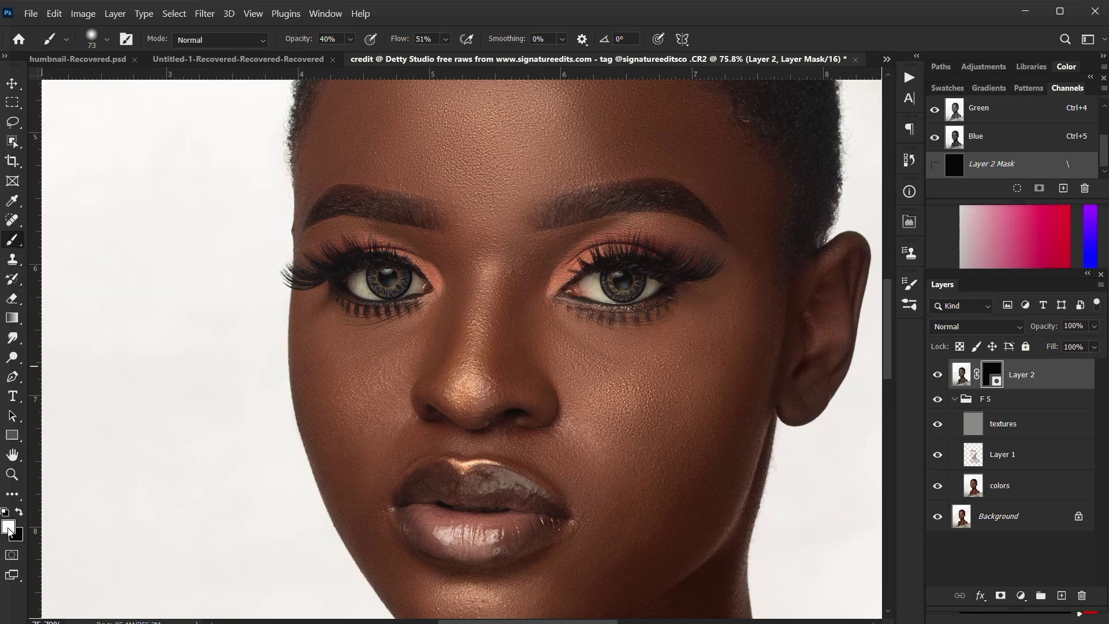
- Paint white on Layer 2's mask over the white of the eye farther from the ear, with an 80% opacity, 90% flow Brush shrinking to 10 px
scroll(370, 352, "up", 8)
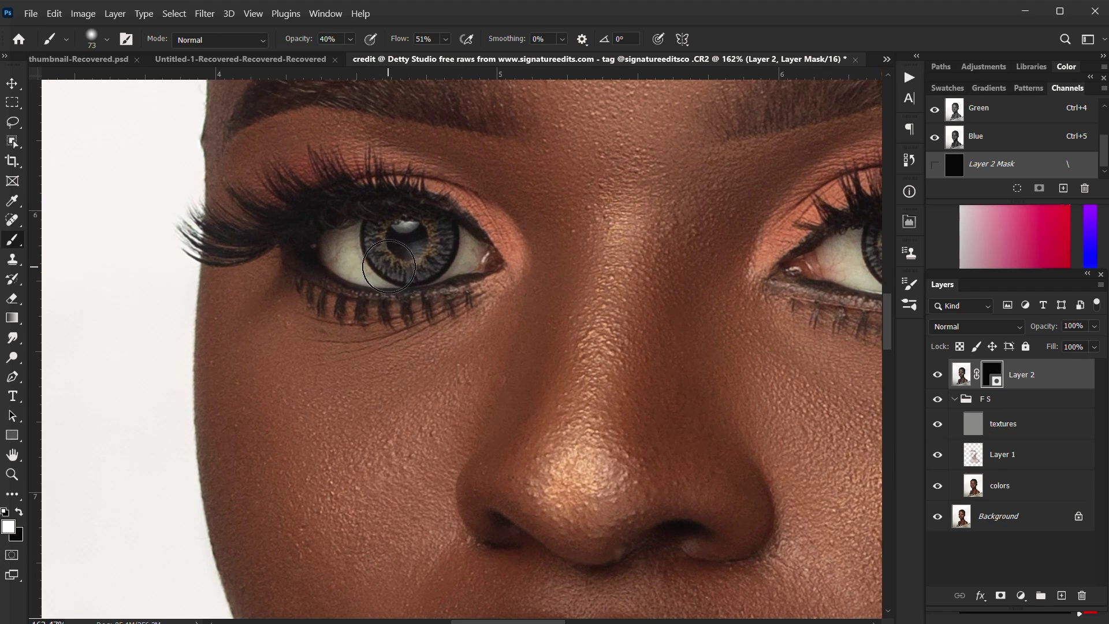
mouse_move(392, 264)
left_mouse_down()
mouse_move(348, 270)
mouse_move(358, 272)
left_mouse_up()
key("8")
key("shift+9")
scroll(358, 272, "up", 3)
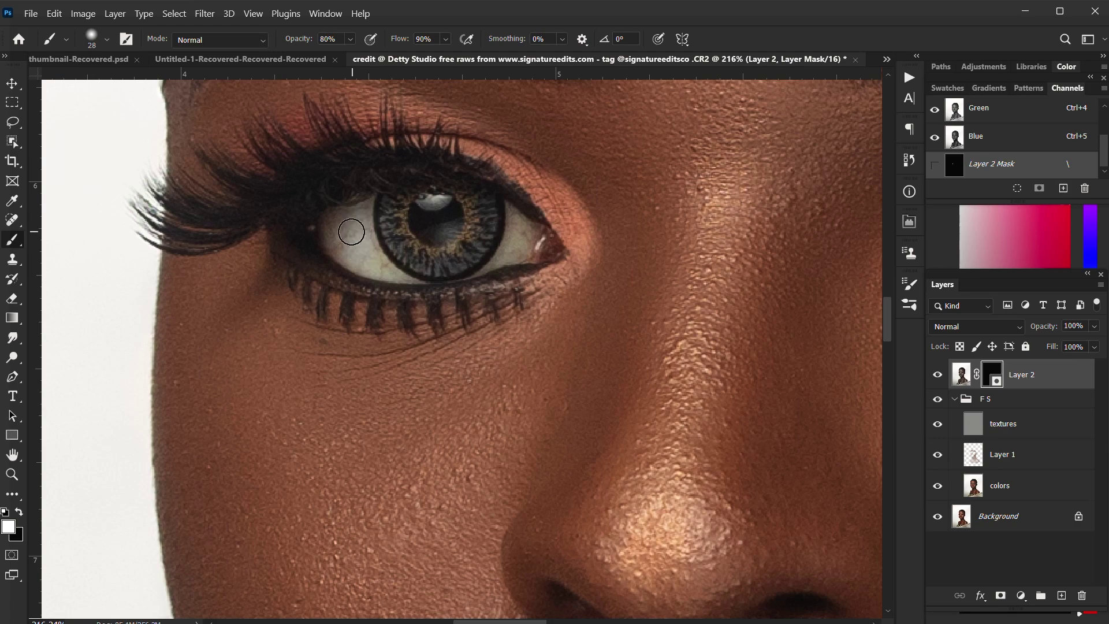
scroll(361, 236, "up", 1)
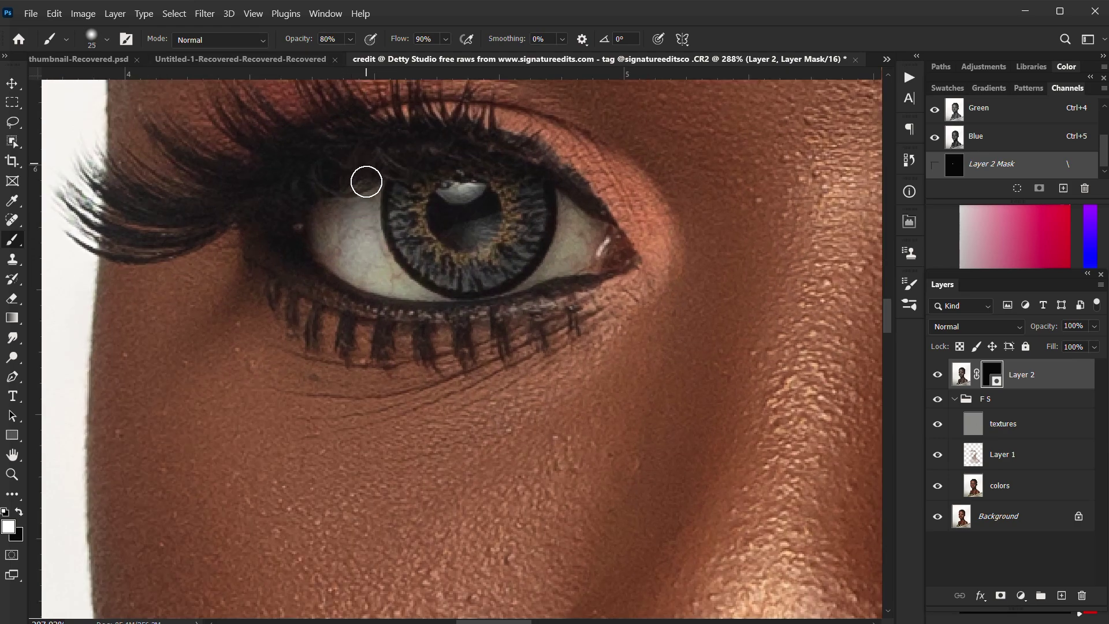
key("bracketleft")
scroll(373, 275, "up", 1)
key("bracketleft")
key("bracketleft")
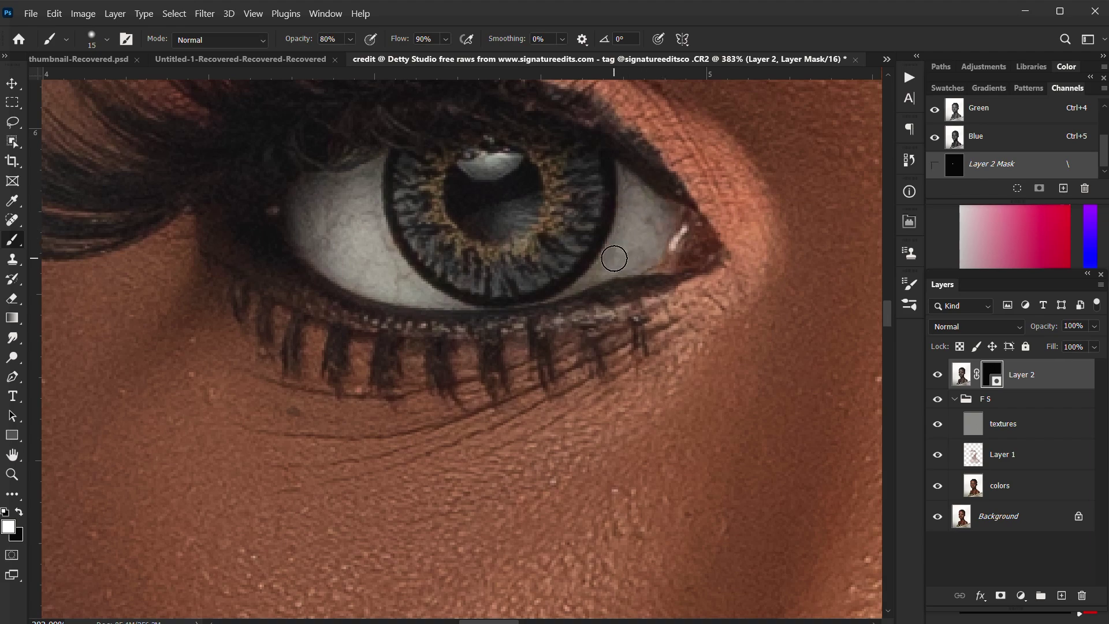
scroll(615, 259, "up", 2)
left_click_drag(622, 257, 617, 256)
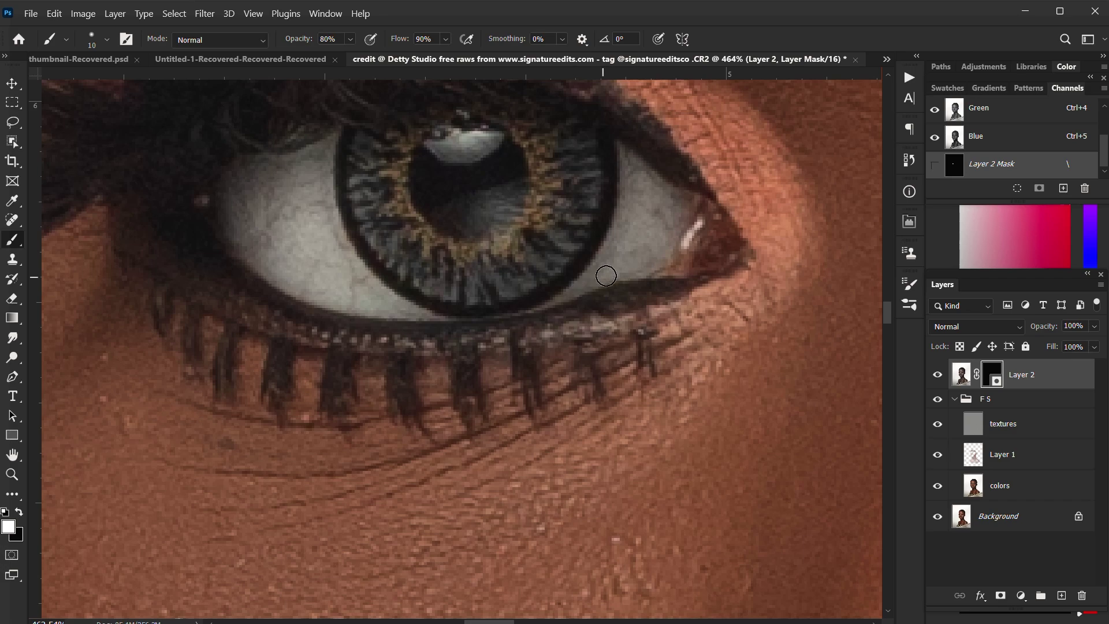
- Toggle Layer 2 and its mask off and on to compare the whitened eye
scroll(633, 177, "down", 4)
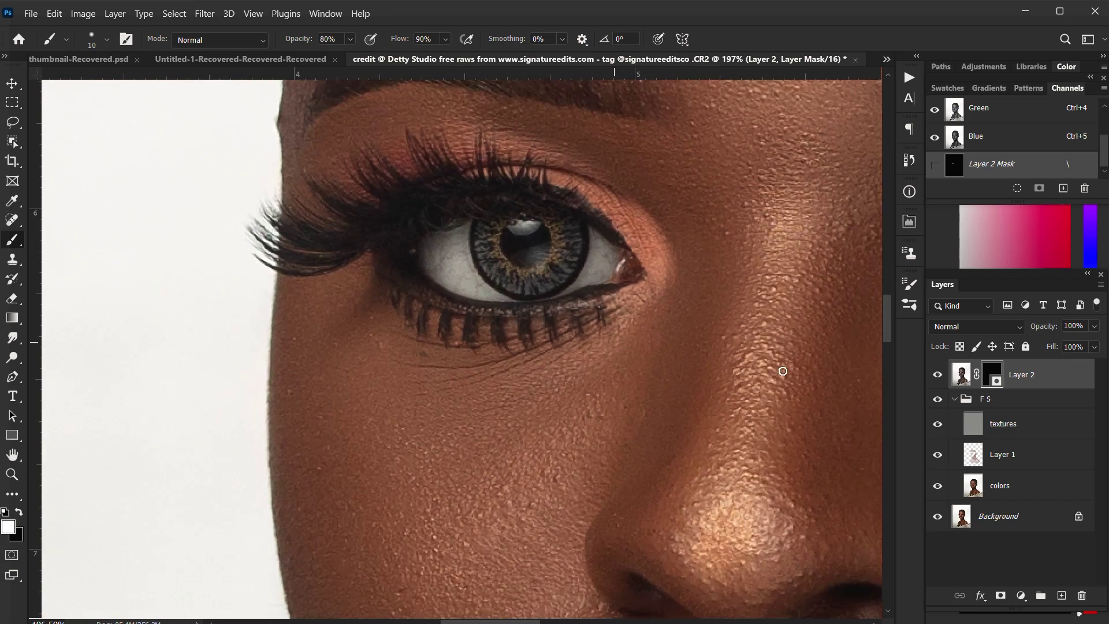
left_click(938, 376)
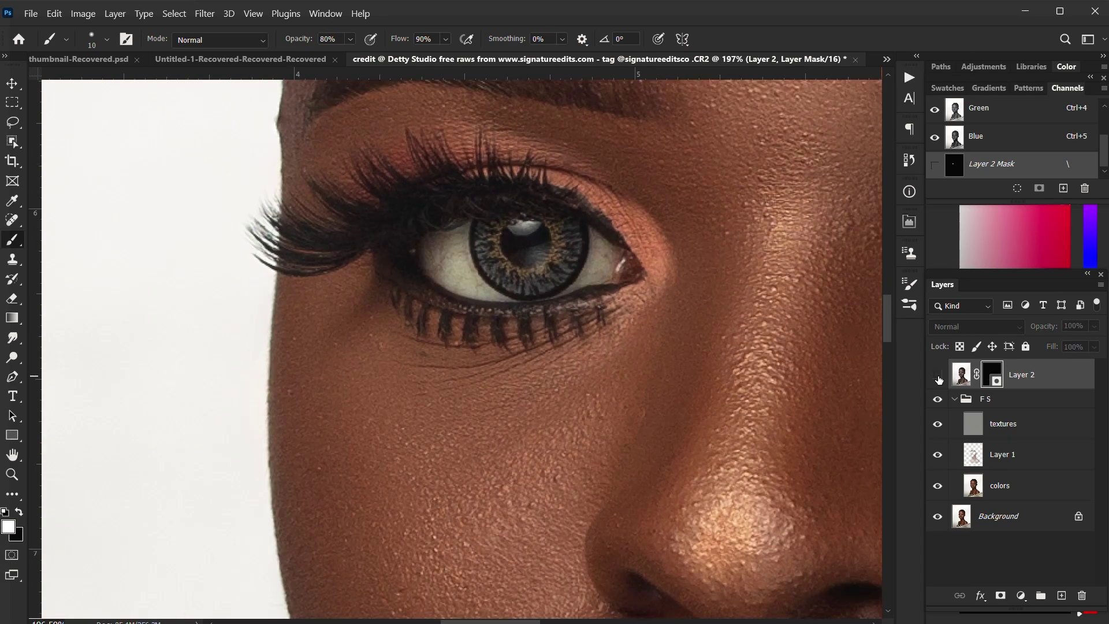
left_click(938, 377)
left_click(991, 376, "shift")
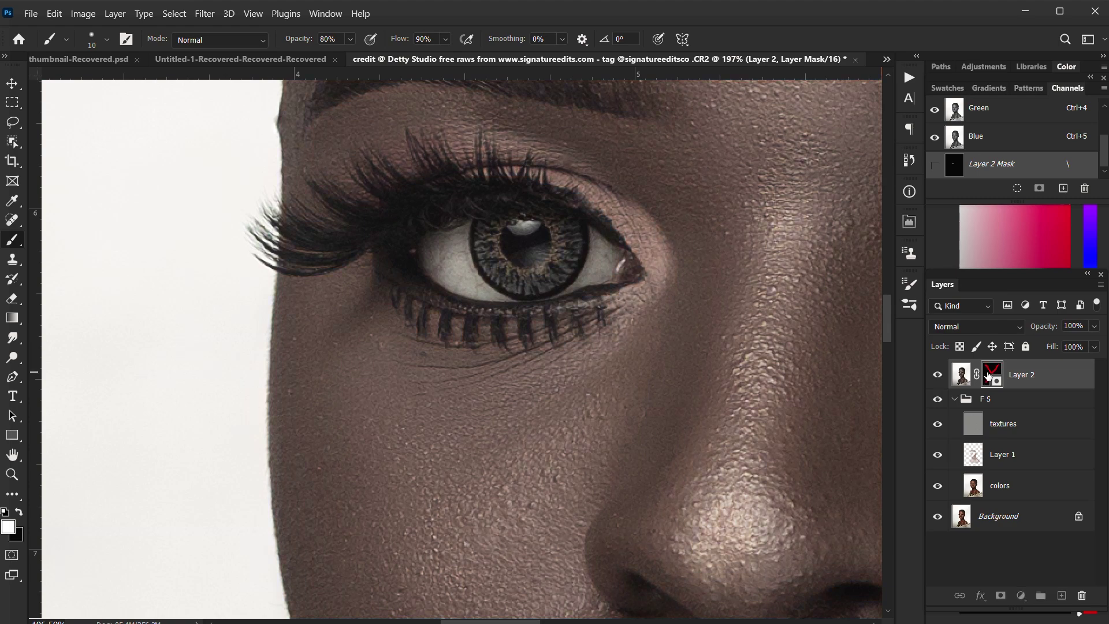
left_click(989, 375, "shift")
scroll(433, 260, "up", 3)
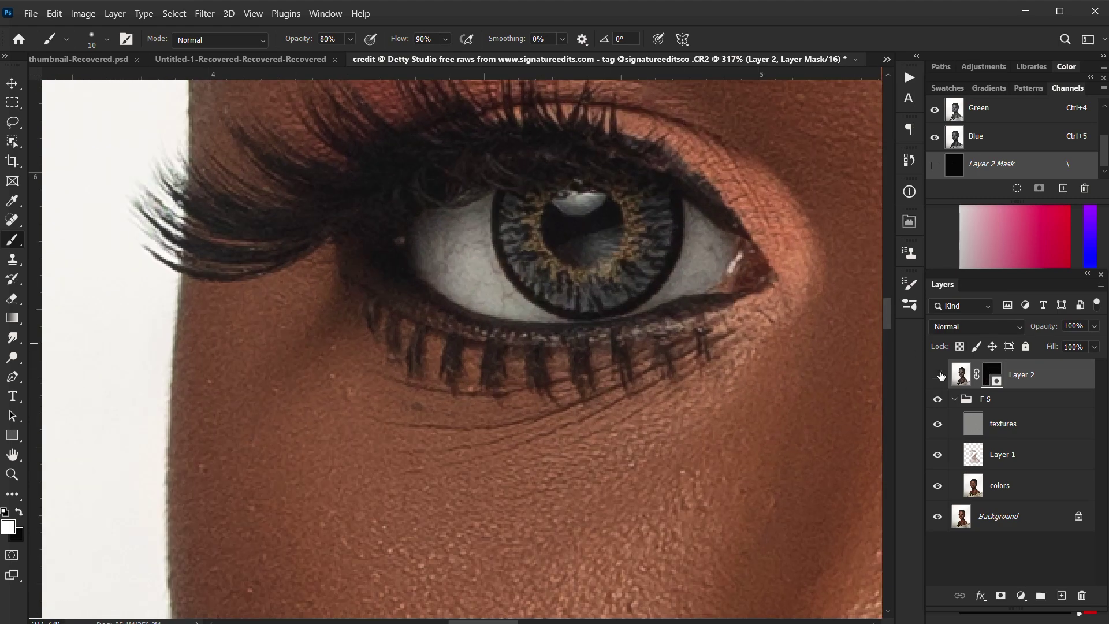
left_click(939, 376)
left_click(940, 375)
- Paint white on Layer 2's mask over the white of the eye nearer the ear with a 19 px, then 13 px Brush
scroll(351, 330, "down", 4)
left_click_drag(582, 284, 243, 336)
scroll(633, 371, "up", 3)
left_click_drag(645, 363, 652, 362)
scroll(634, 364, "up", 3)
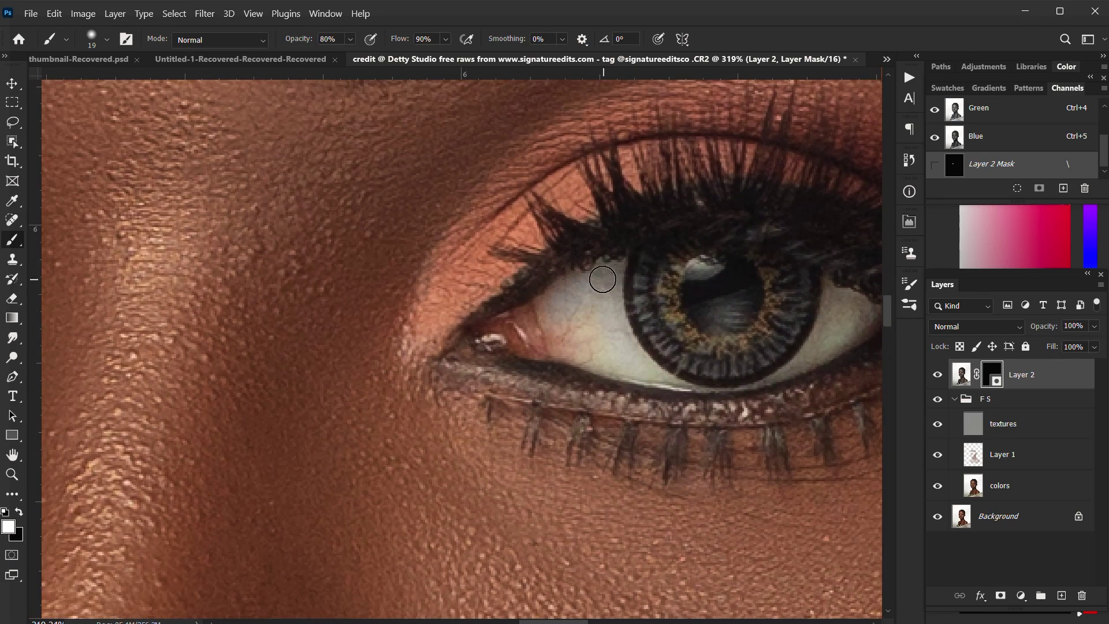
mouse_move(544, 313)
left_mouse_down()
mouse_move(562, 343)
mouse_move(594, 318)
mouse_move(591, 300)
mouse_move(593, 345)
mouse_move(612, 363)
mouse_move(566, 348)
mouse_move(611, 356)
mouse_move(610, 336)
mouse_move(646, 372)
mouse_move(694, 347)
left_mouse_up()
left_click_drag(866, 354, 665, 326)
scroll(606, 282, "up", 3)
mouse_move(598, 293)
left_mouse_down()
mouse_move(554, 260)
mouse_move(548, 296)
mouse_move(573, 286)
mouse_move(575, 308)
mouse_move(608, 288)
mouse_move(523, 353)
mouse_move(542, 324)
mouse_move(525, 351)
mouse_move(604, 302)
left_mouse_up()
scroll(577, 354, "down", 10)
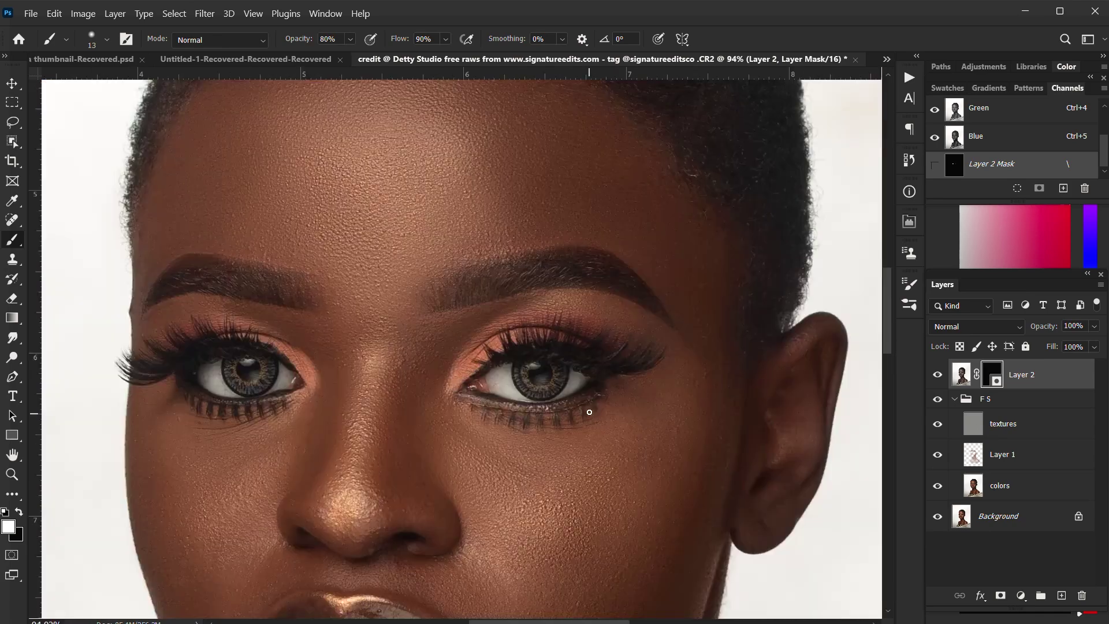
- Soften the eye whitening by setting Layer 2's opacity to 75%
scroll(544, 415, "up", 3)
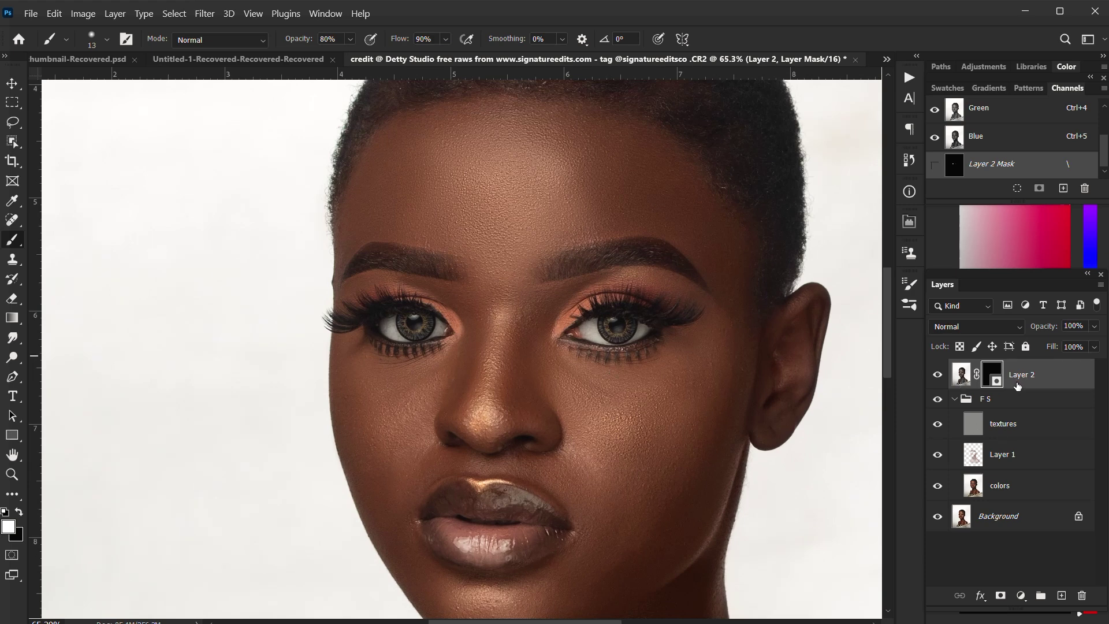
left_click(1094, 326)
left_click_drag(1096, 345, 1086, 345)
left_click(932, 379)
- Toggle Layer 2's visibility off and on at close range to compare the eyes with and without the softened whitening
scroll(610, 346, "up", 5)
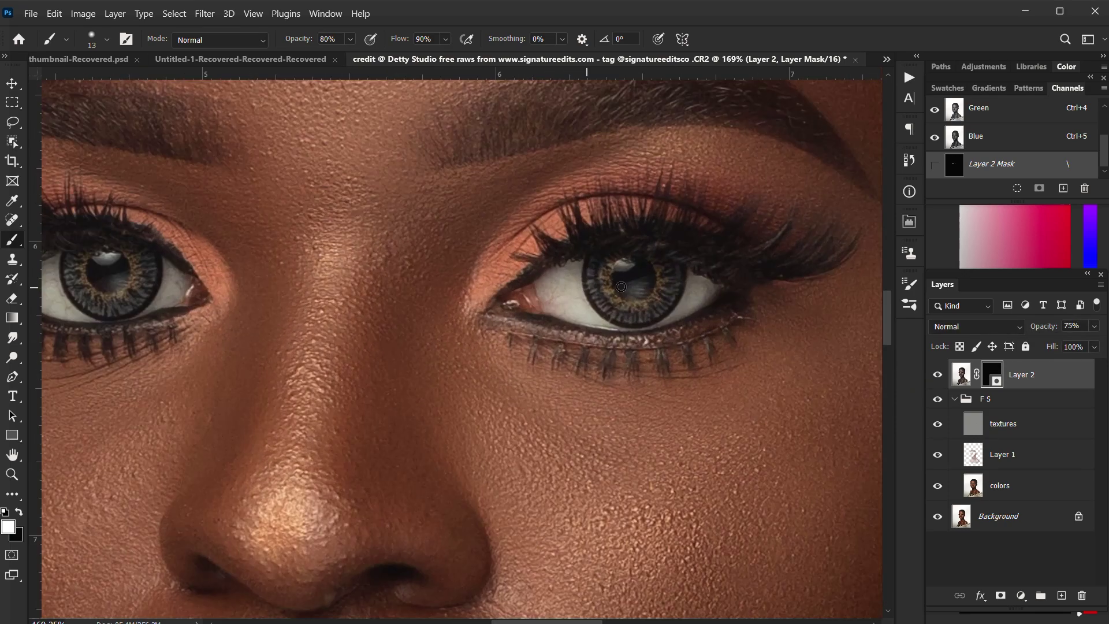
left_click(938, 375)
left_click(939, 375)
left_click(940, 376)
left_click(940, 376)
- Show only the Background layer, restore all layers to compare the original portrait with the full retouch, and examine the eyes up close
scroll(711, 407, "down", 6)
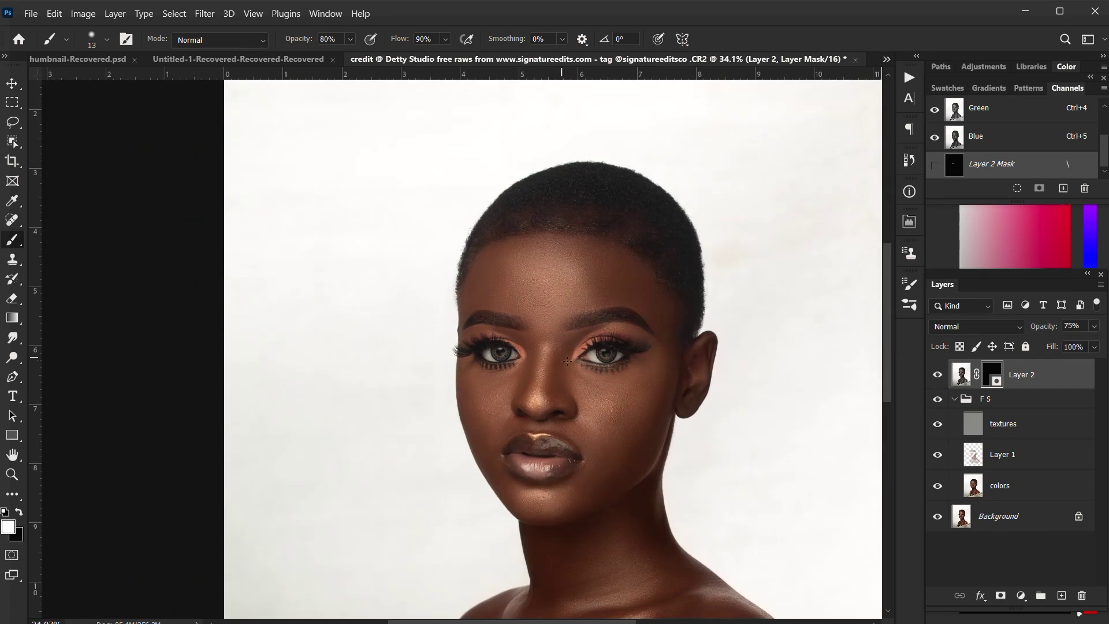
left_click_drag(565, 362, 506, 297)
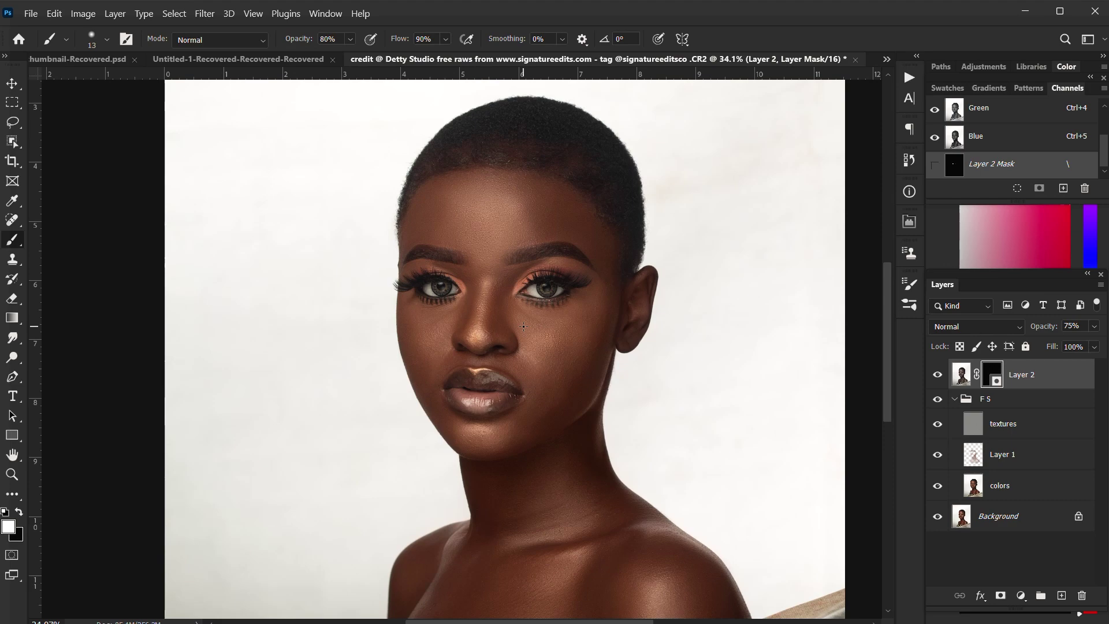
scroll(523, 327, "down", 3)
scroll(524, 330, "up", 2)
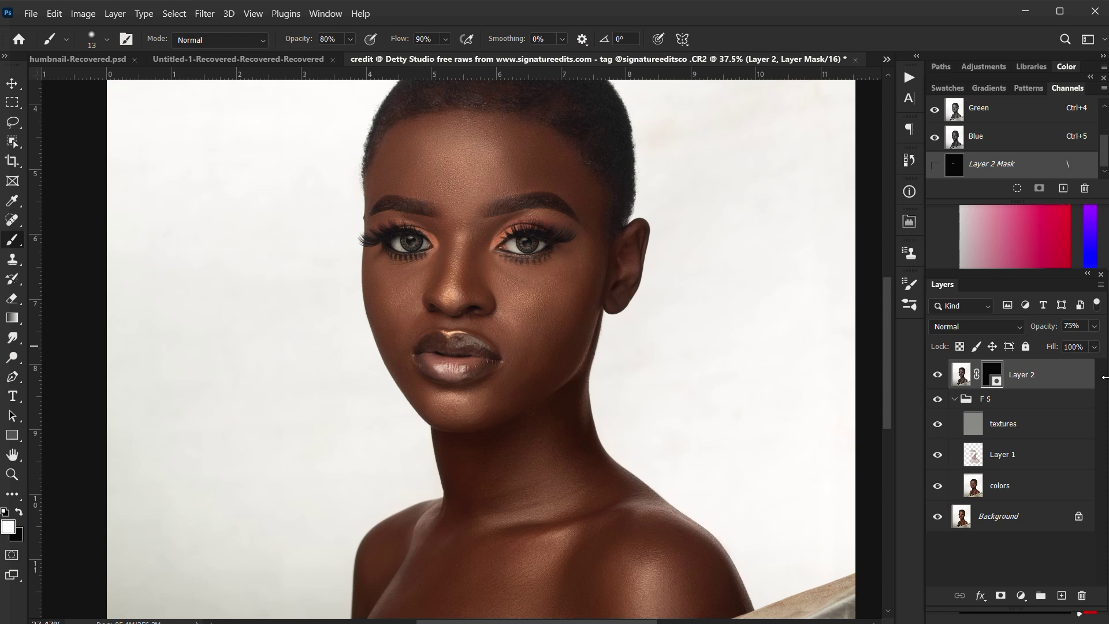
scroll(532, 223, "down", 1)
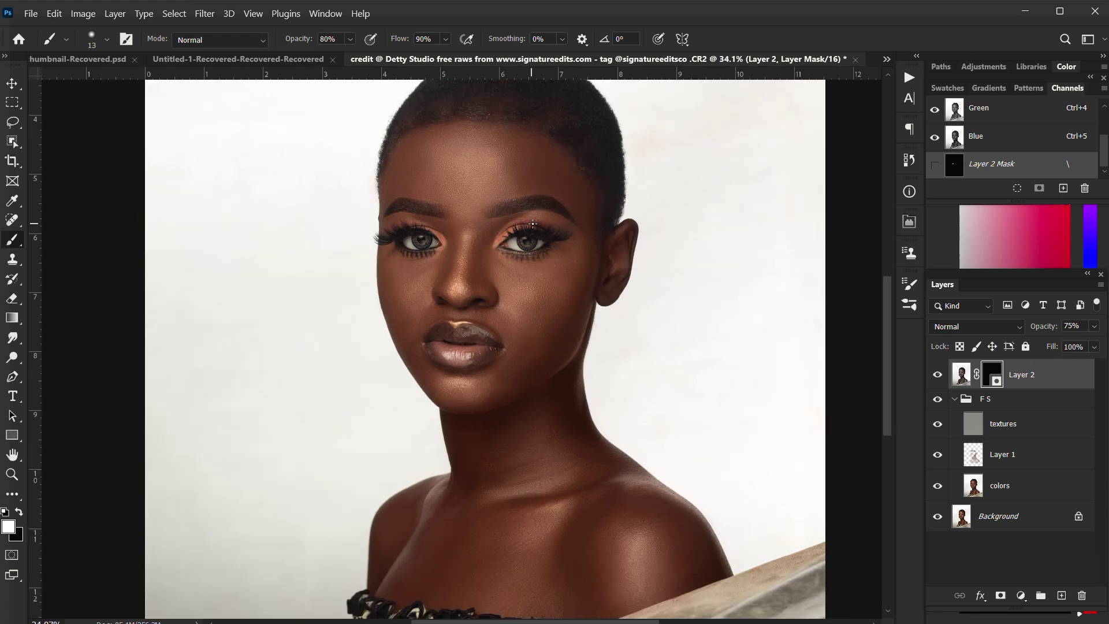
left_click(939, 522, "alt")
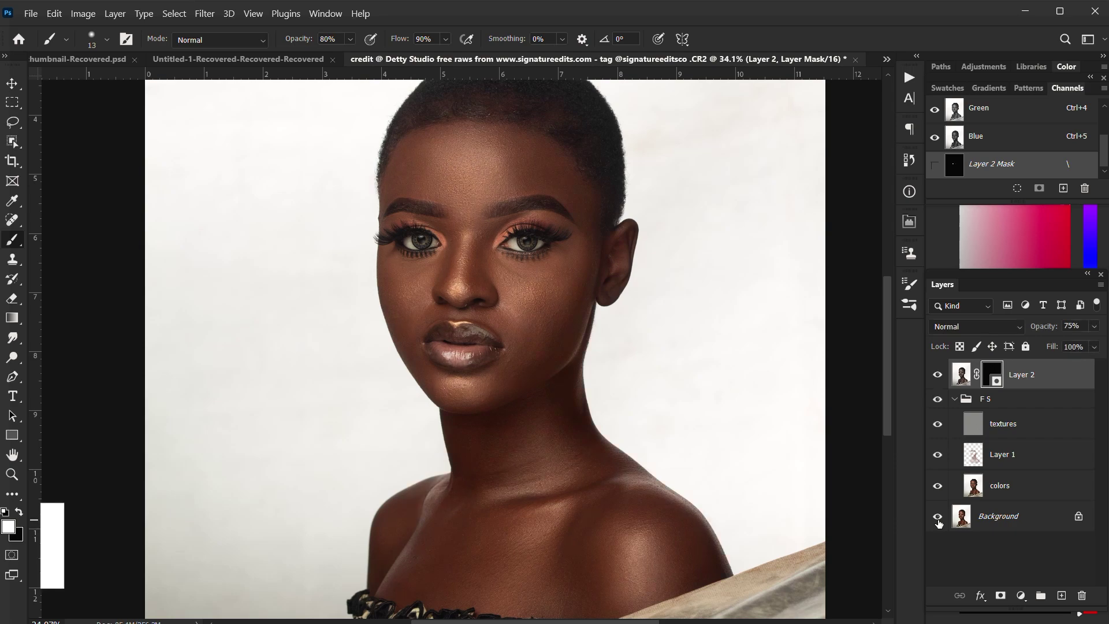
left_click(939, 522, "alt")
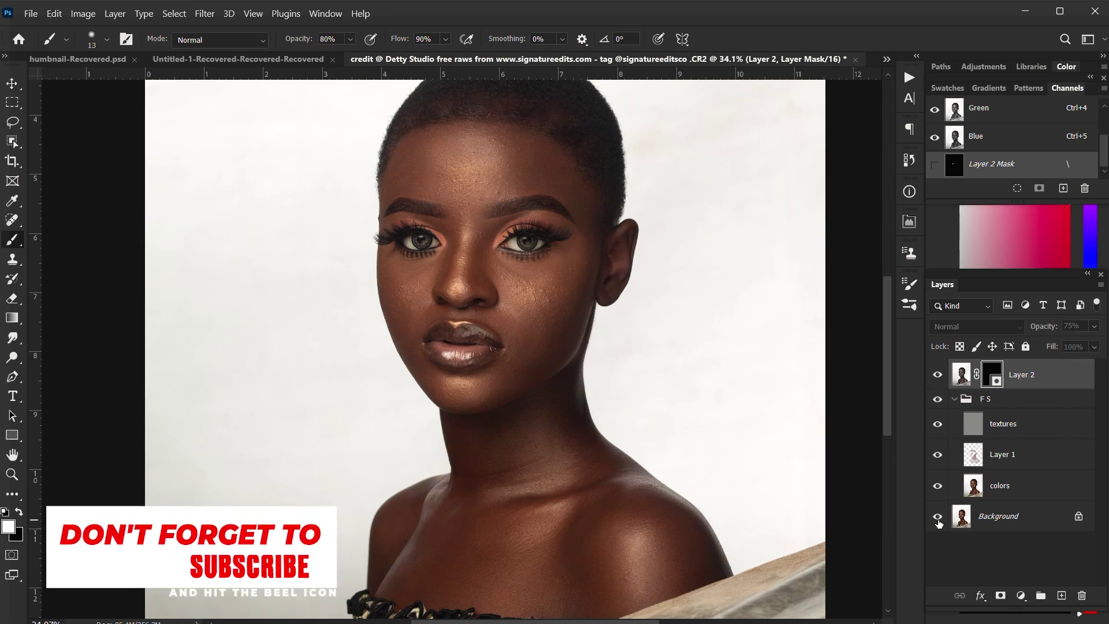
scroll(475, 257, "up", 3)
scroll(490, 276, "up", 4)
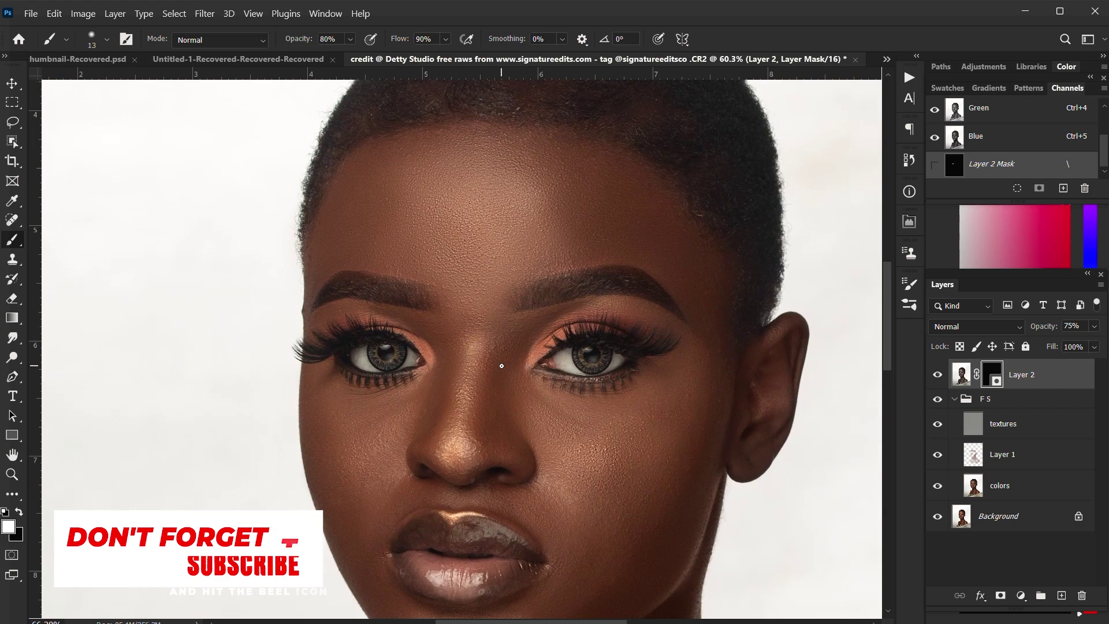
scroll(520, 396, "up", 1)
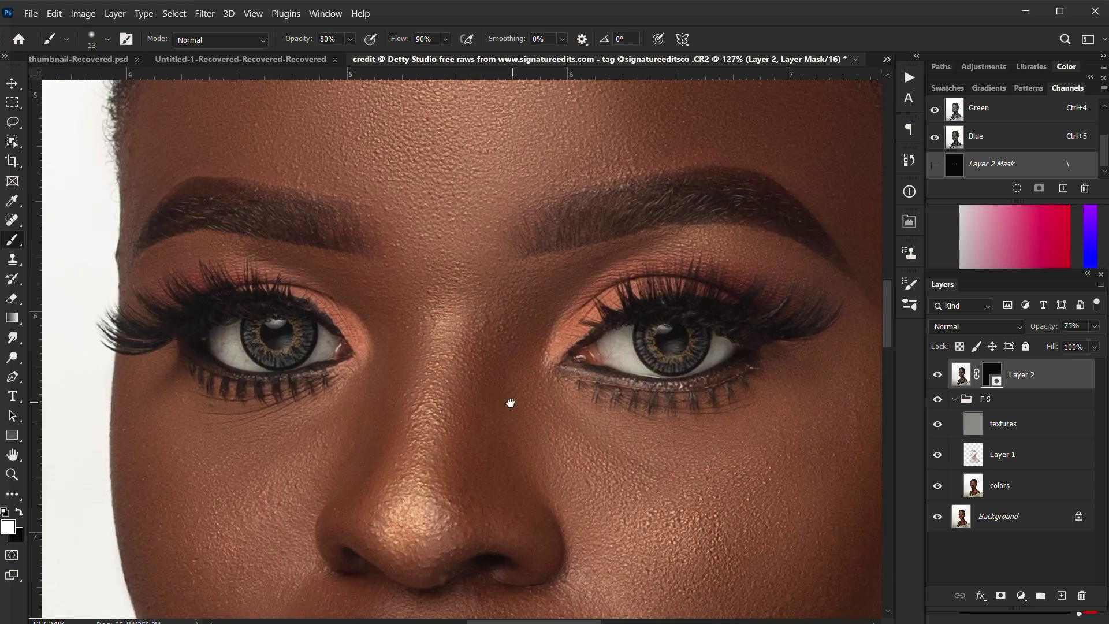